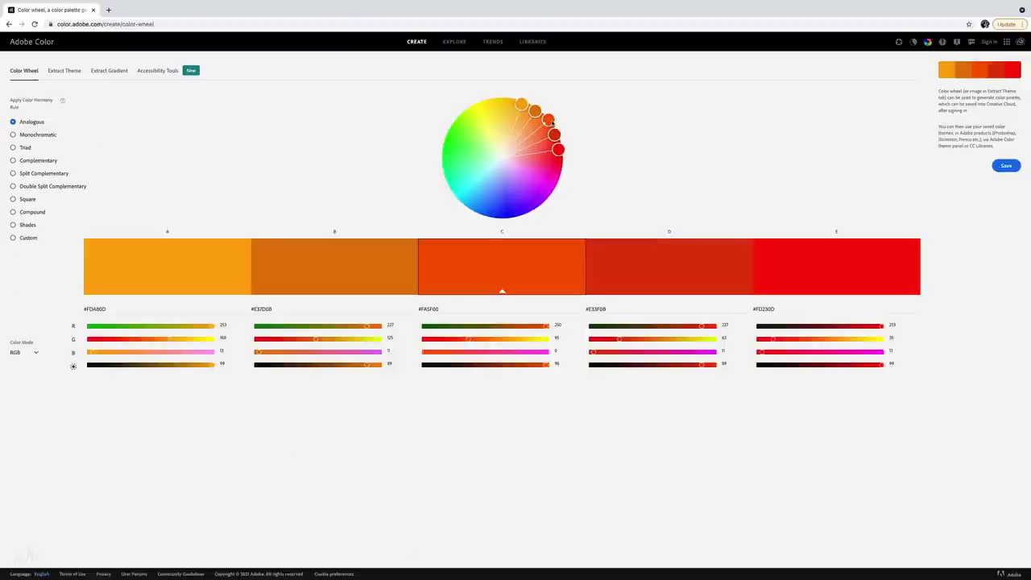
# Explore analogous and complementary color harmonies by rotating the base colors around the color wheel
pyautogui.moveTo(551, 123); pyautogui.dragTo(448, 231)
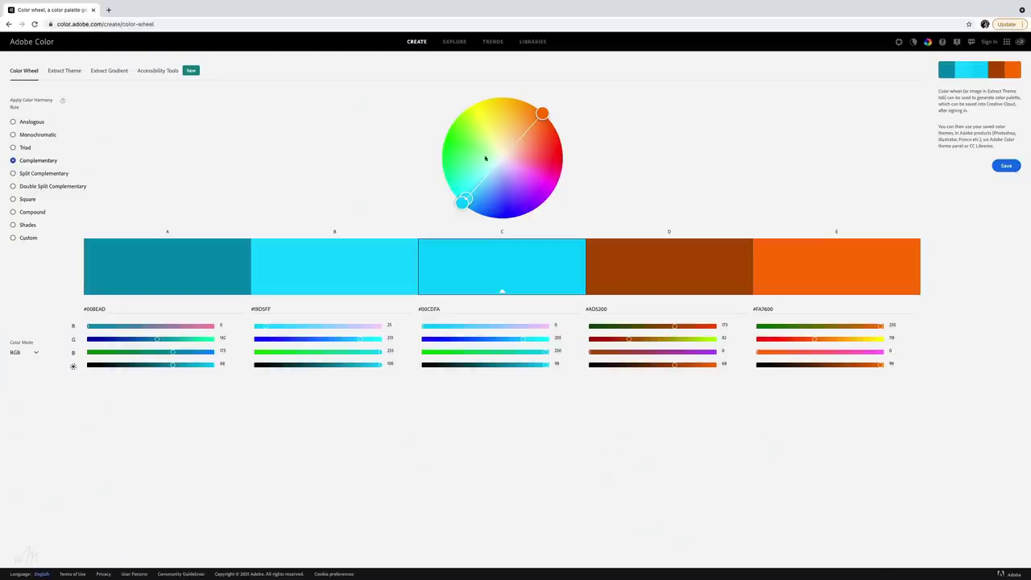
pyautogui.moveTo(547, 114); pyautogui.dragTo(491, 213)
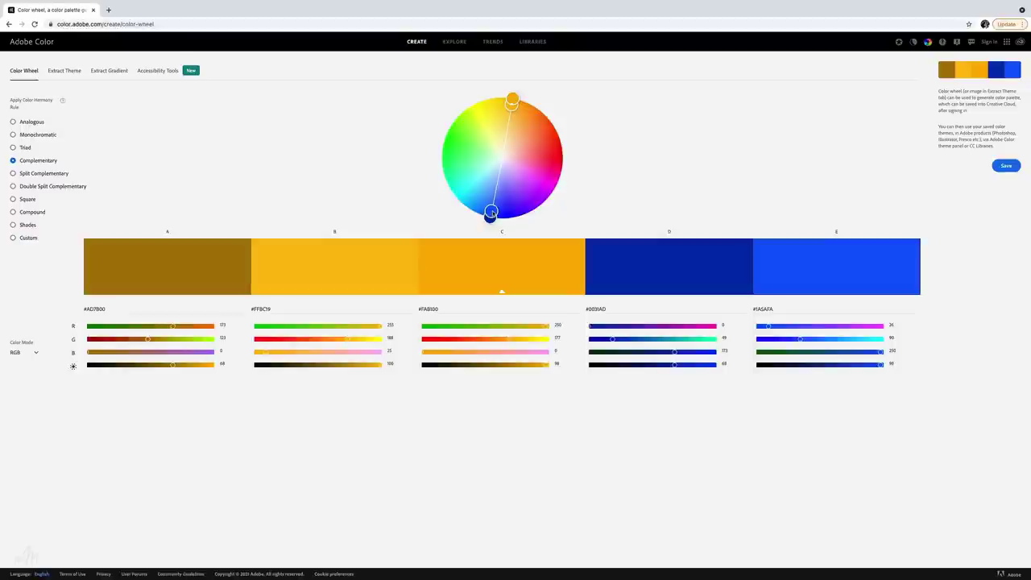
pyautogui.moveTo(515, 94); pyautogui.dragTo(558, 112)
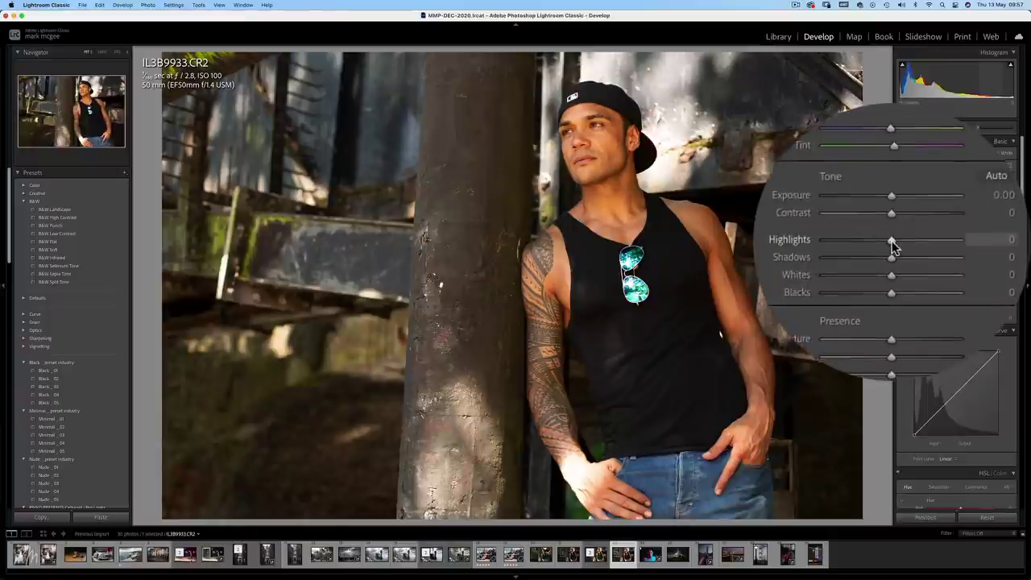
# In Lightroom Classic, lower the portrait's Highlights to -58, raise Shadows to +16, and adjust the Blacks
pyautogui.moveTo(891, 240); pyautogui.dragTo(893, 257)
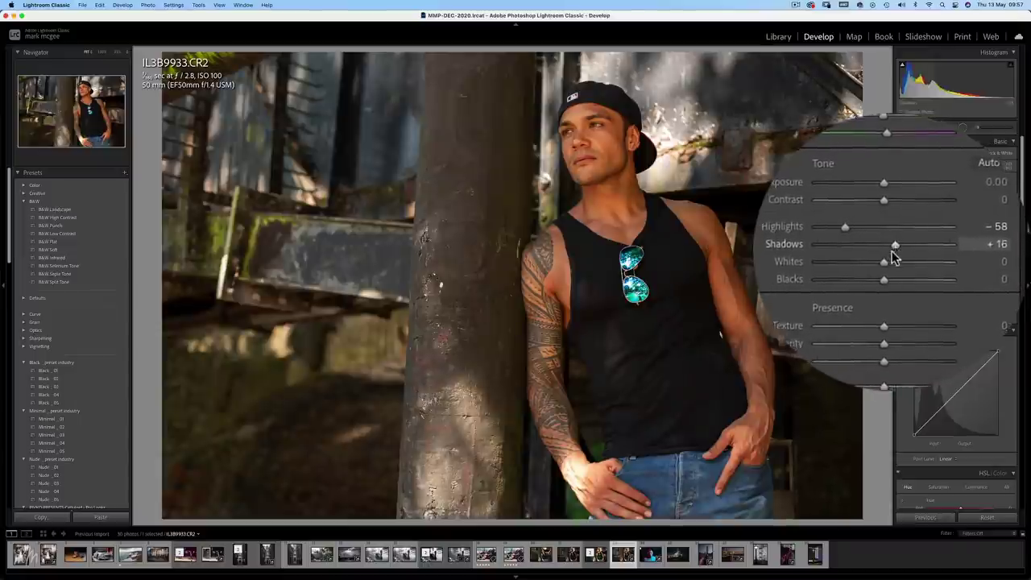
pyautogui.moveTo(892, 295); pyautogui.dragTo(891, 293)
pyautogui.scroll(-5, 955, 342)
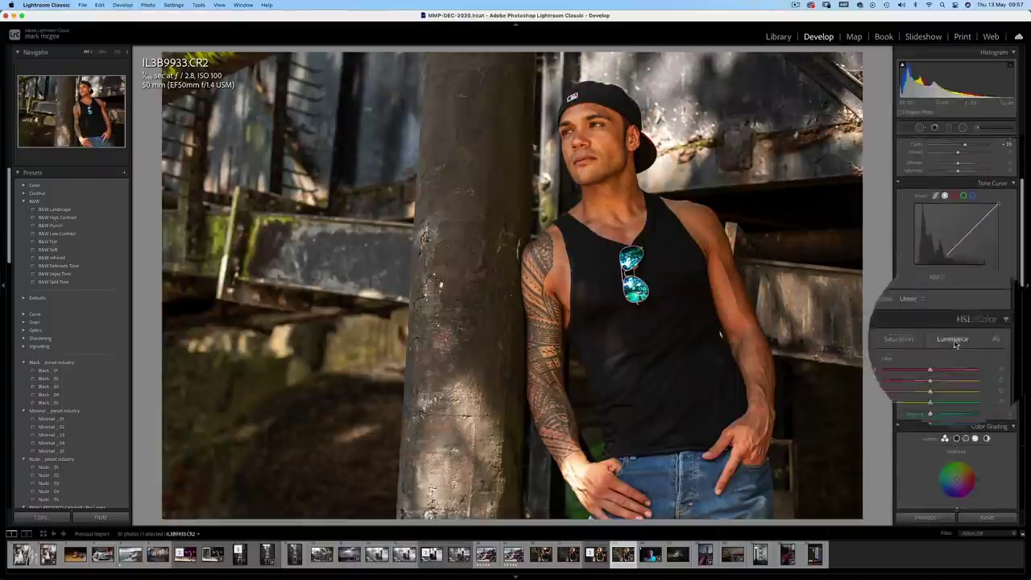
# Raise the luminance of the skin tones and desaturate the yellows and greens in the background
pyautogui.moveTo(893, 368); pyautogui.dragTo(908, 372)
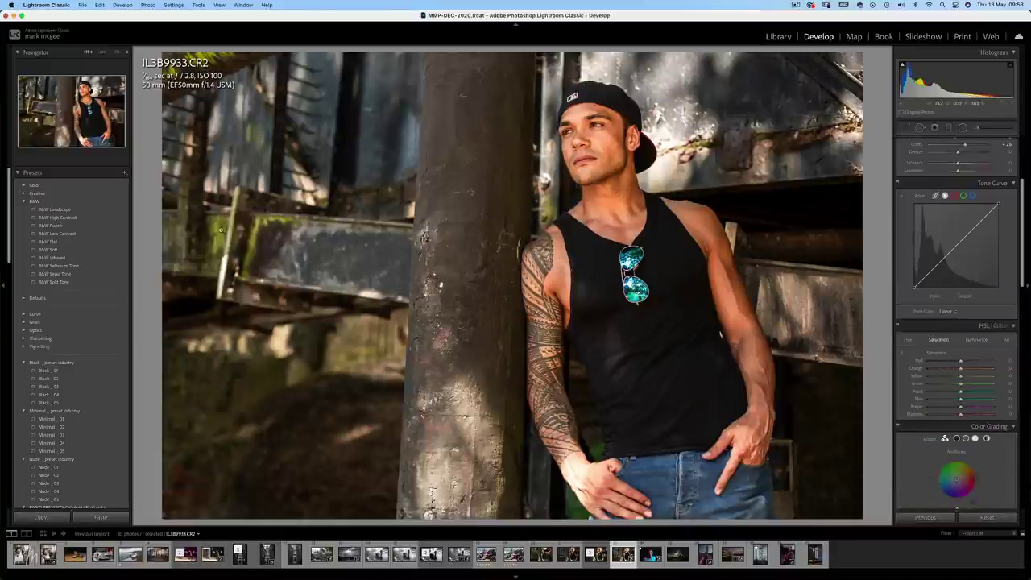
pyautogui.moveTo(960, 375); pyautogui.dragTo(918, 380)
pyautogui.click(928, 384)
# Shift the Blue hue of the photo to -31 so the jeans turn teal
pyautogui.click(908, 339)
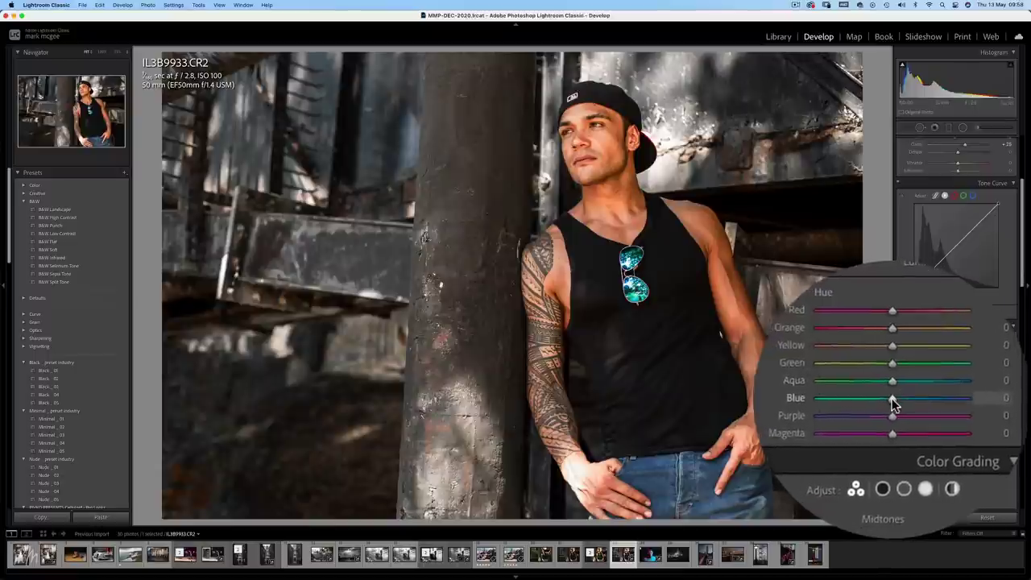
pyautogui.moveTo(892, 399); pyautogui.dragTo(892, 401)
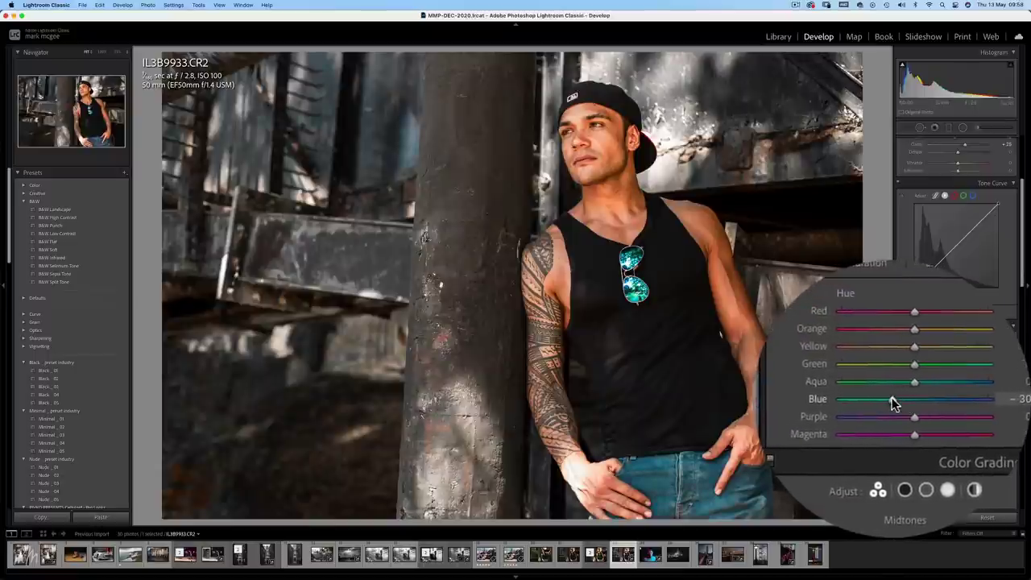
# Send the color-adjusted portrait from Lightroom Classic to Adobe Photoshop 2021 for further editing
pyautogui.click(148, 5)
pyautogui.moveTo(186, 53)
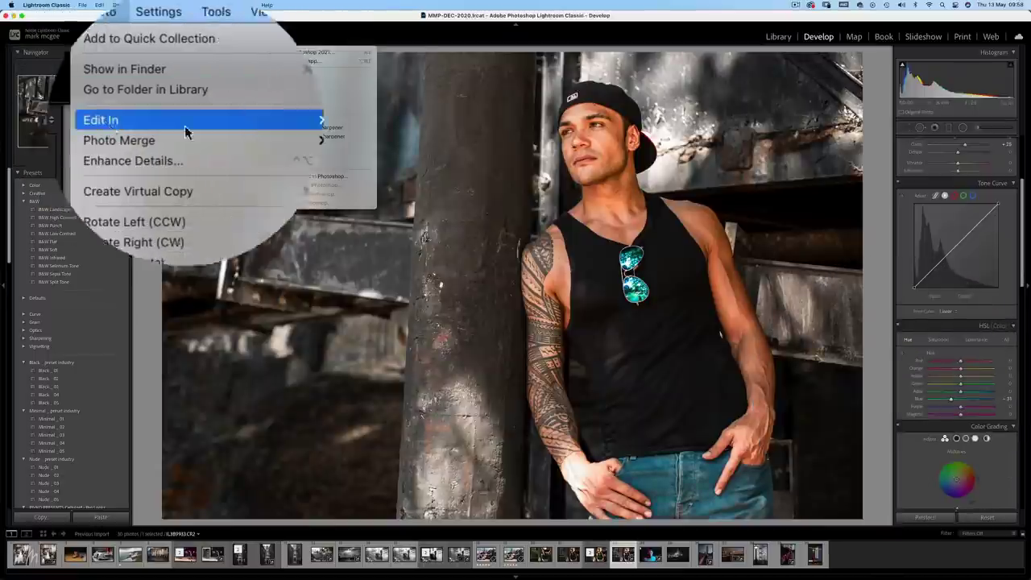
pyautogui.click(310, 53)
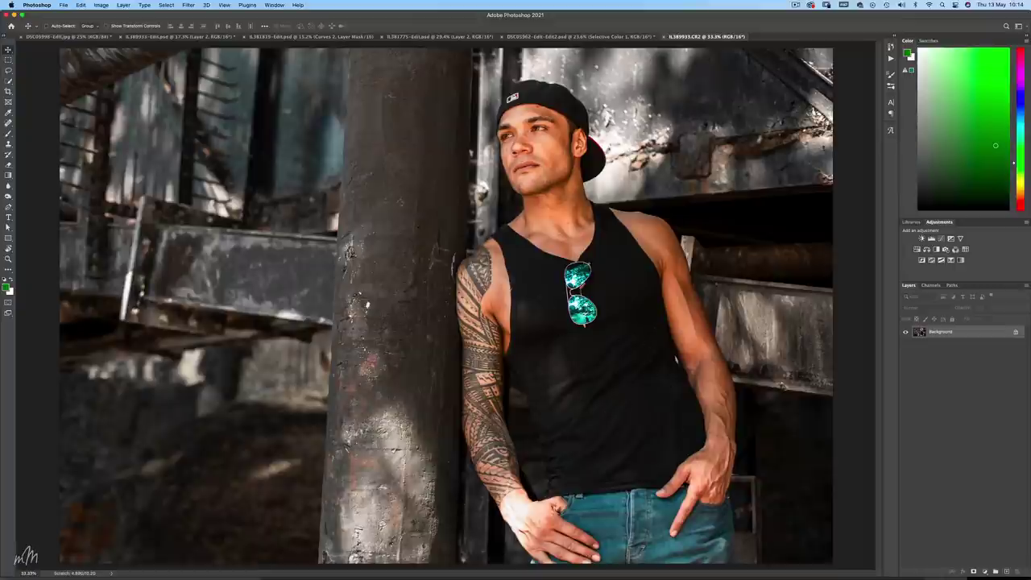
# Select the black tank top and refine it with Select and Mask, removing the gap between the tattooed arm and the shirt
pyautogui.press('w')
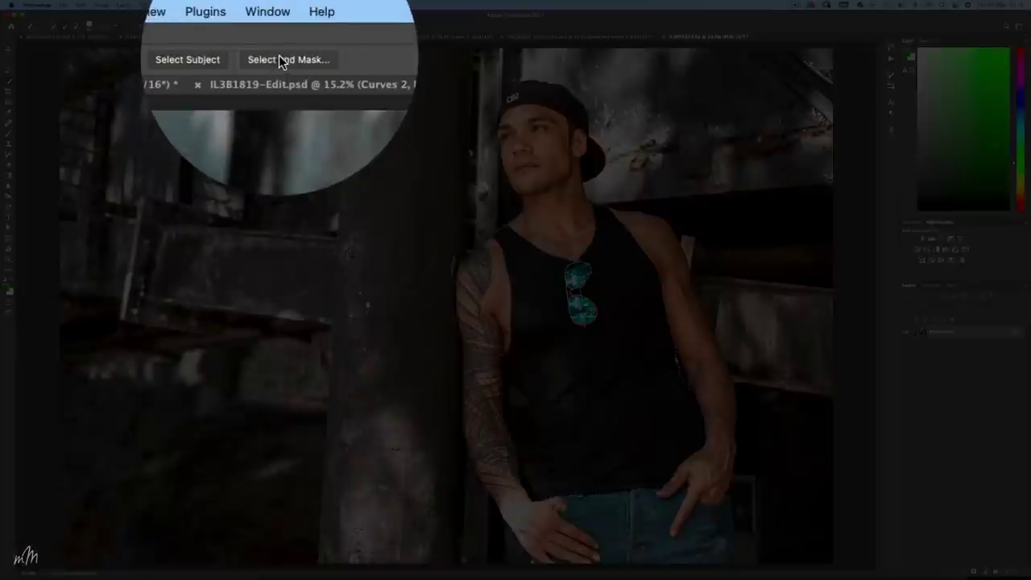
pyautogui.click(279, 27)
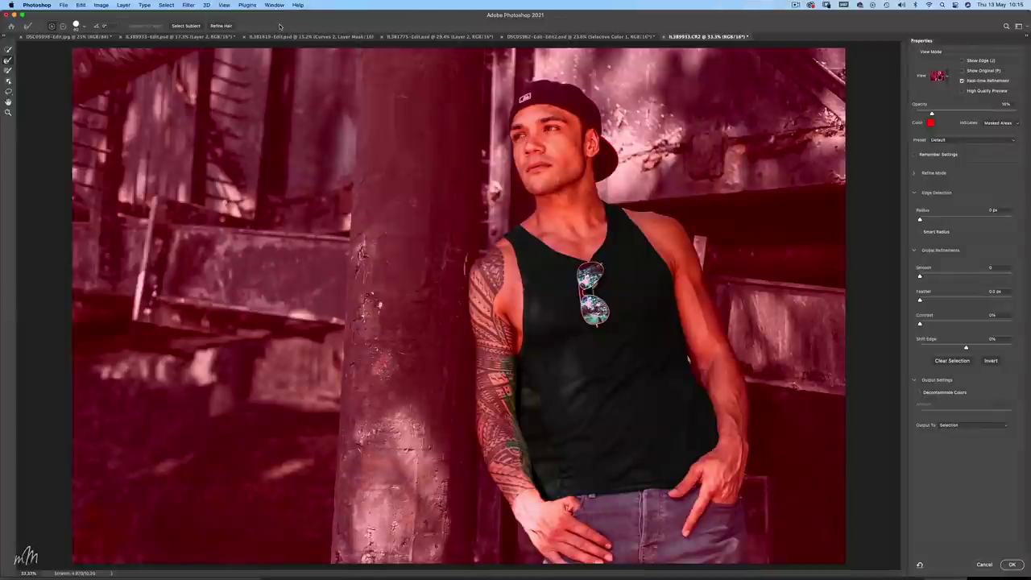
pyautogui.scroll(5, 510, 439)
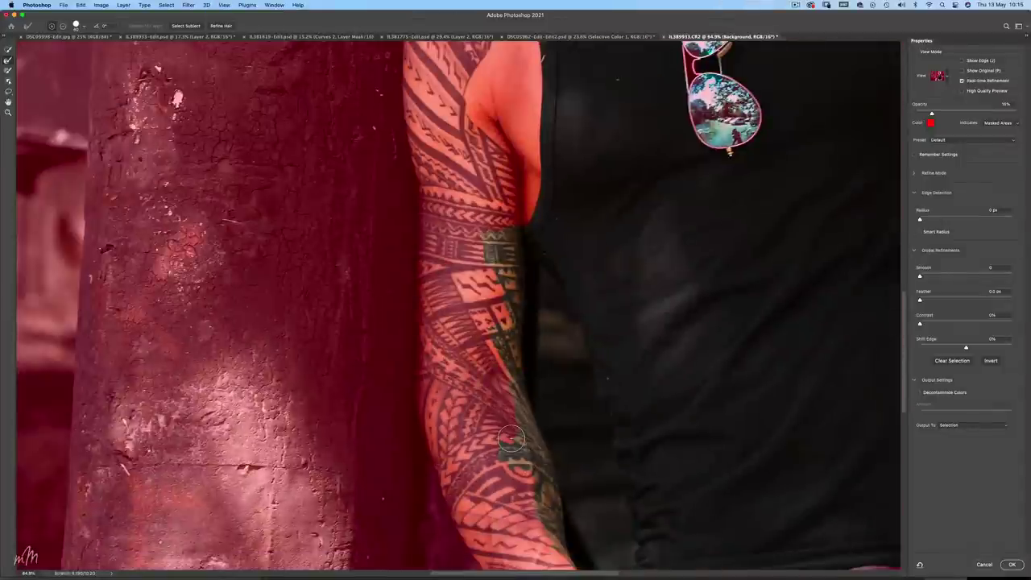
pyautogui.scroll(-2, 511, 439)
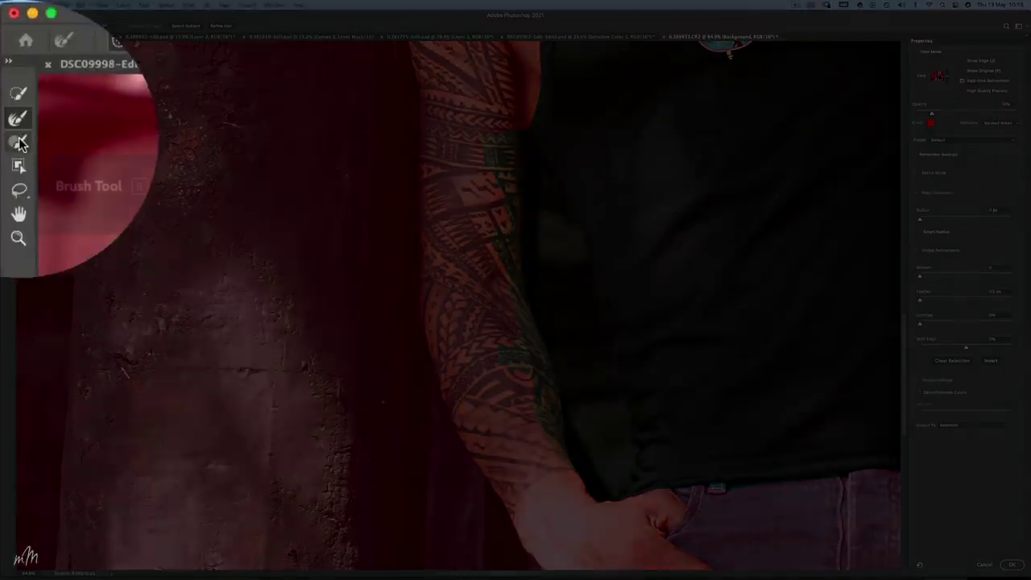
pyautogui.click(8, 70)
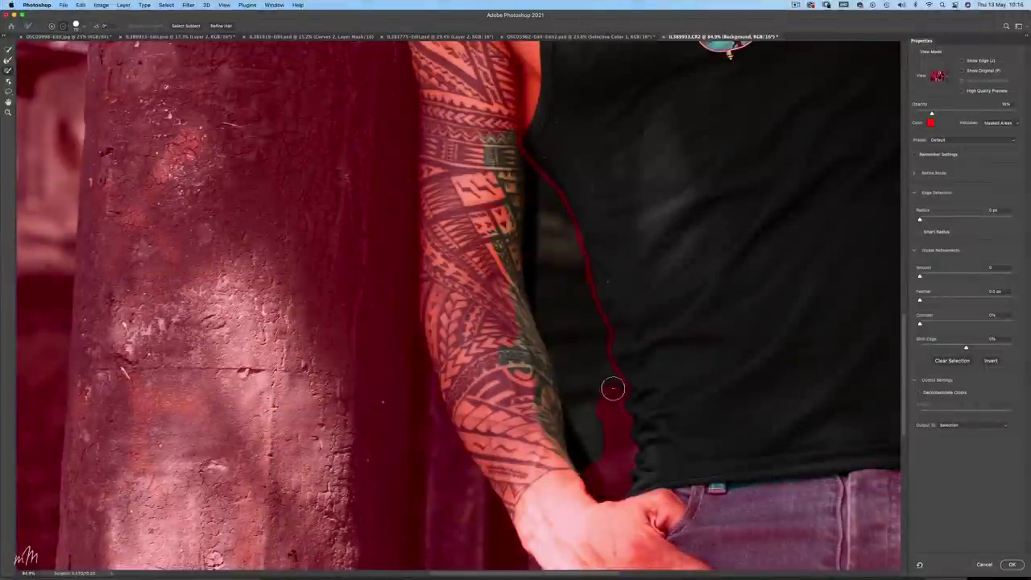
pyautogui.hscroll(10, 537, 274)
pyautogui.scroll(3, 536, 274)
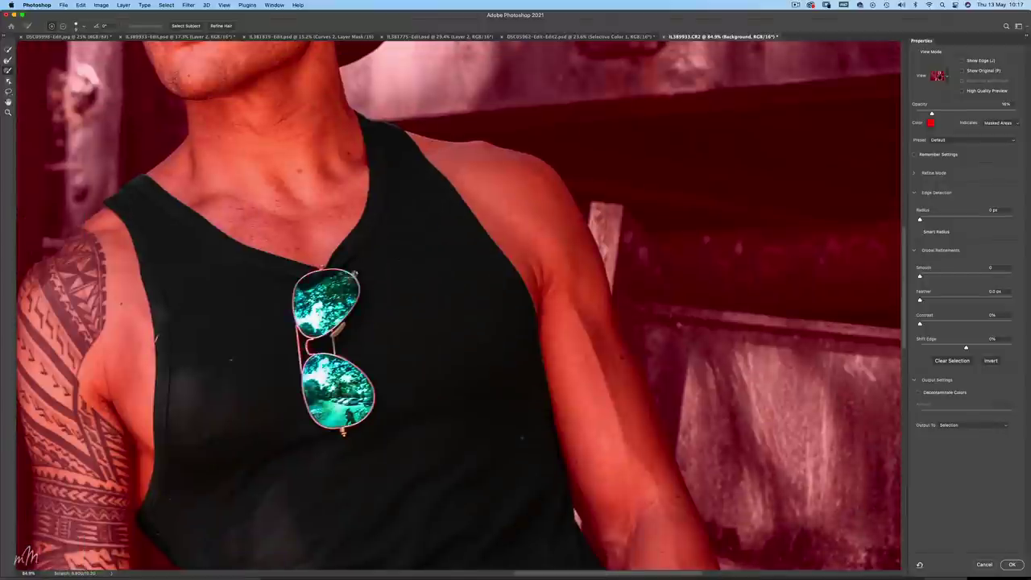
pyautogui.click(1012, 564)
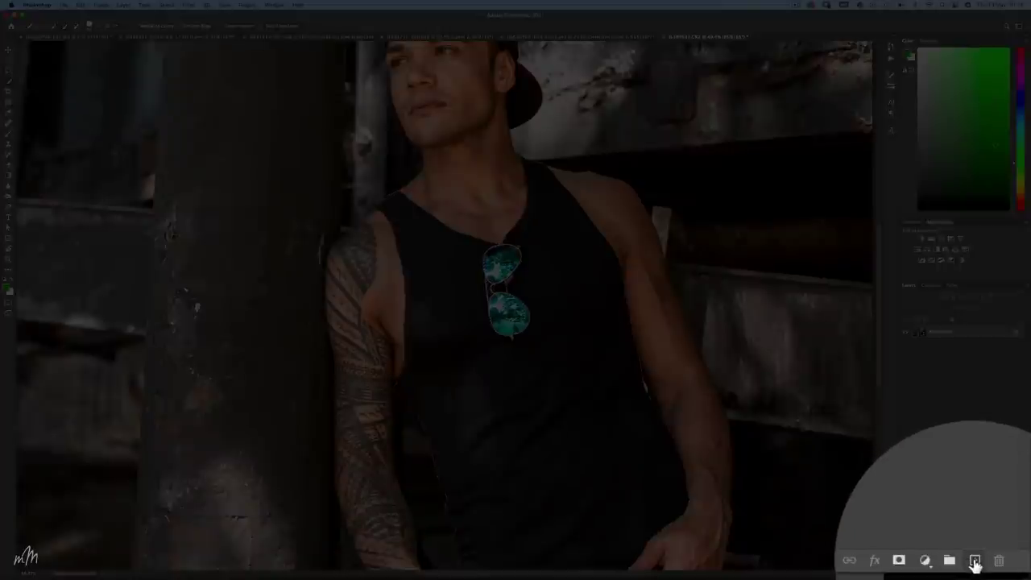
# Add a new layer and fill the tank top selection with a vivid green of hue 102°, Normal mode, 100% opacity
pyautogui.click(975, 561)
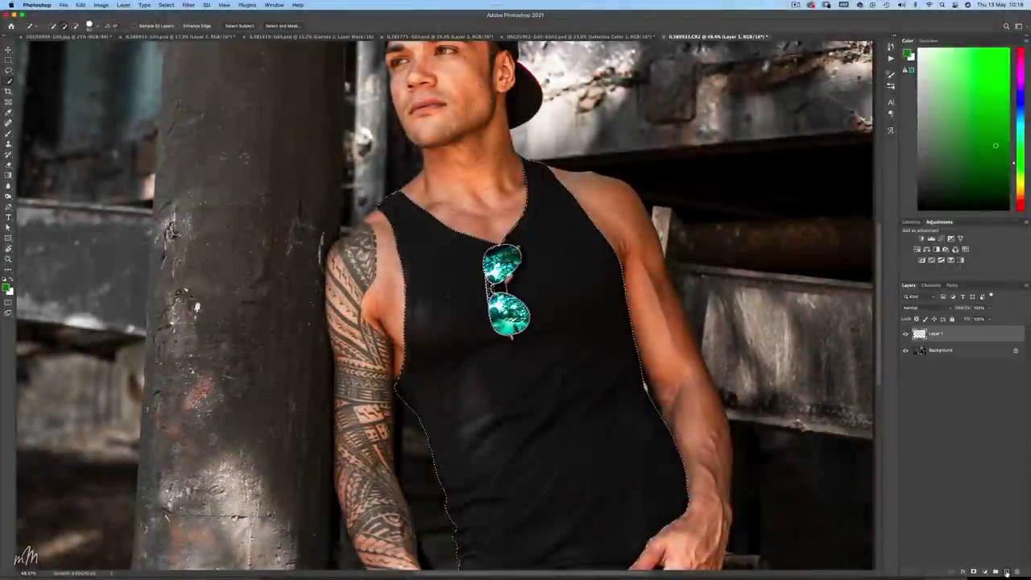
pyautogui.click(81, 5)
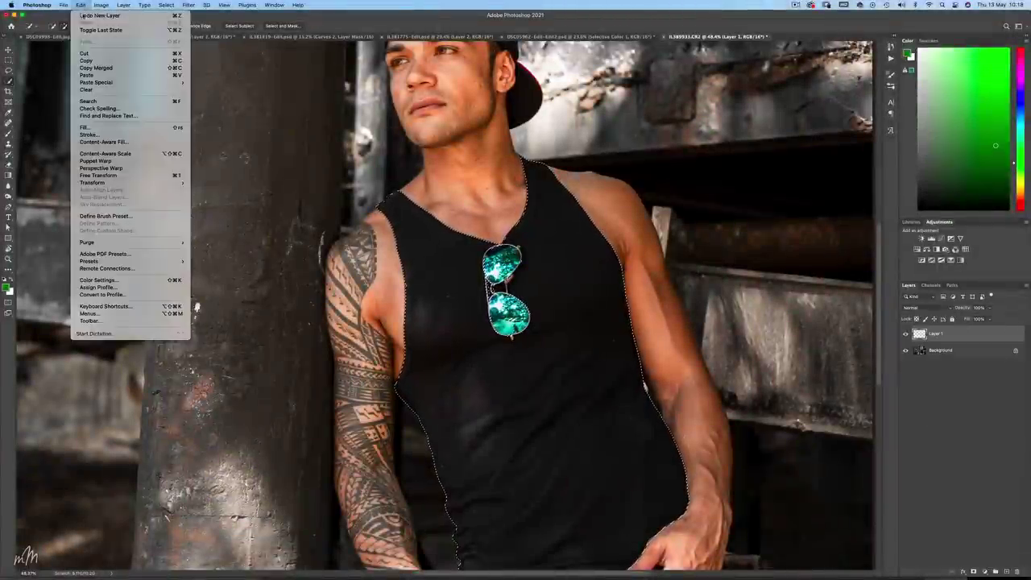
pyautogui.click(84, 103)
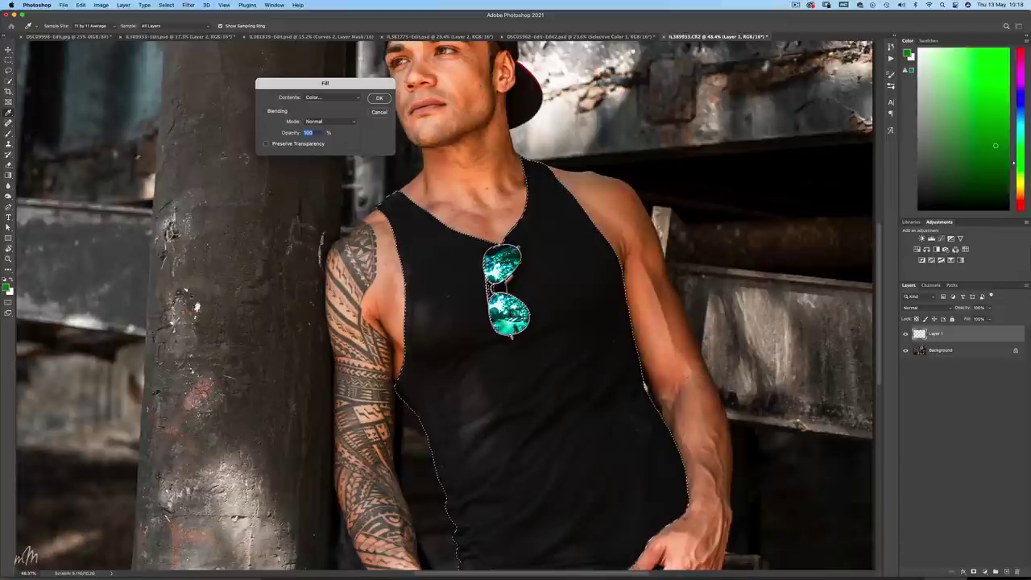
pyautogui.click(348, 97)
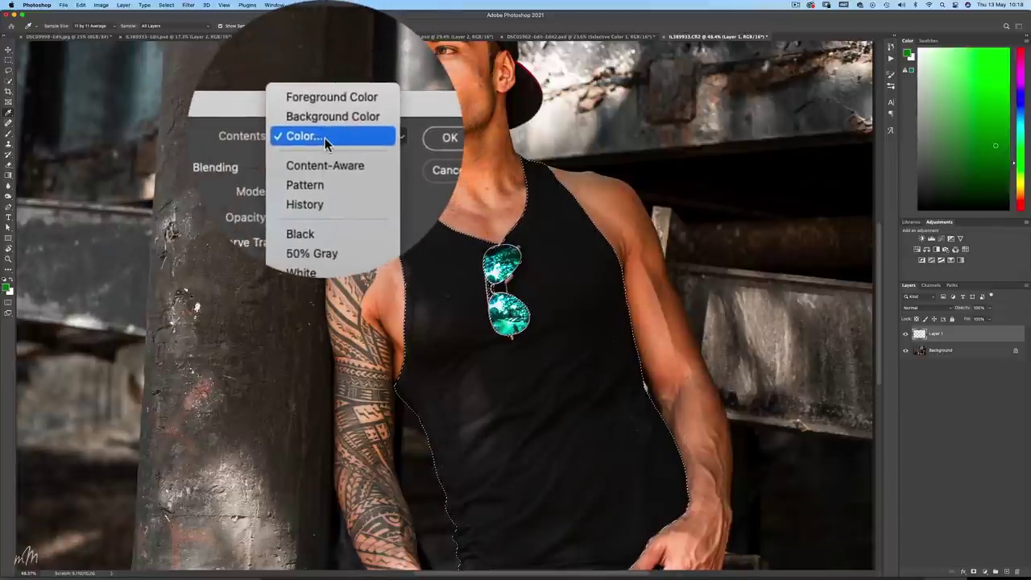
pyautogui.click(324, 133)
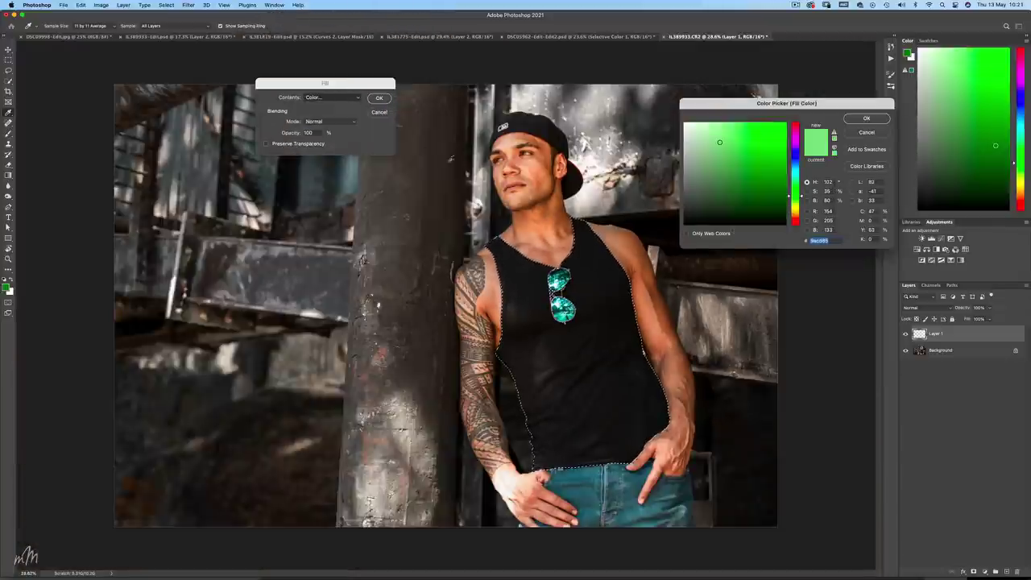
pyautogui.click(761, 144)
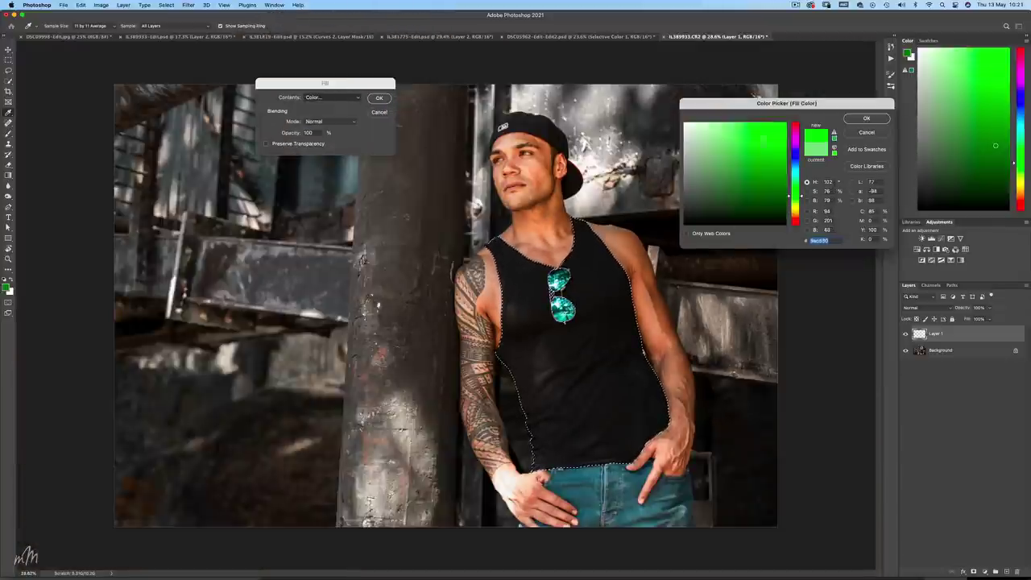
pyautogui.click(867, 119)
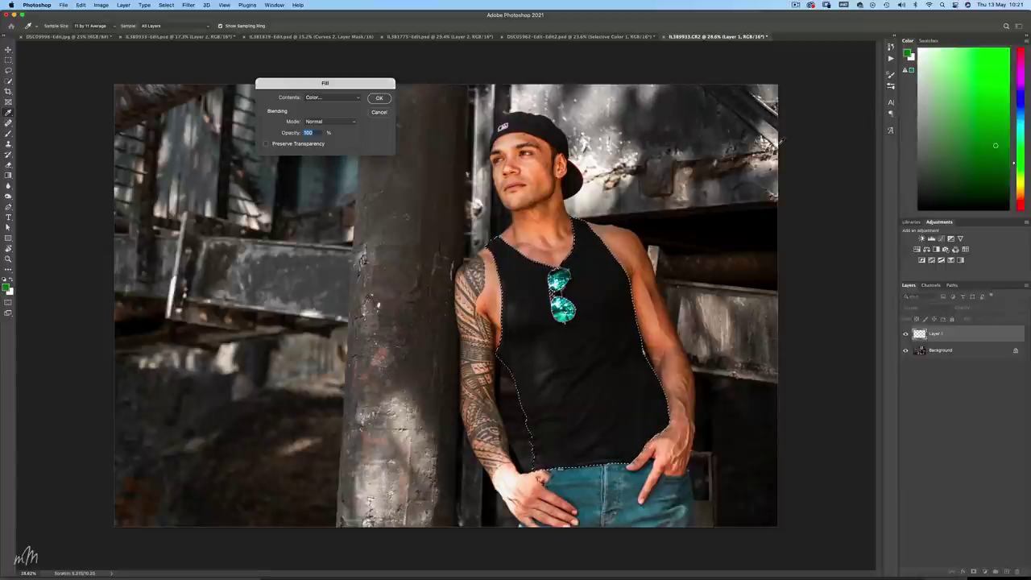
pyautogui.click(384, 98)
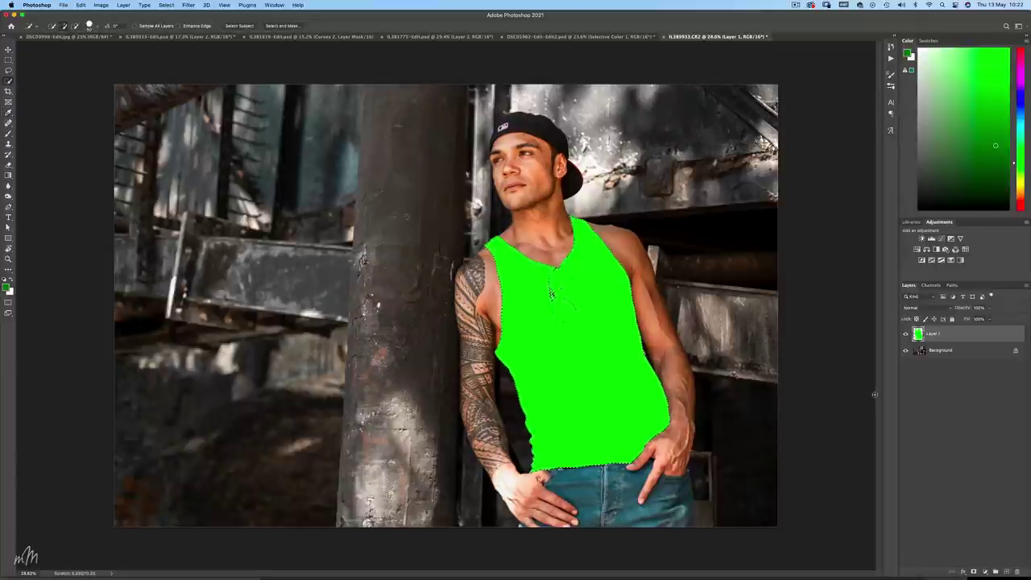
# Set the green tank top layer's blend mode to Overlay and clear the selection
pyautogui.click(926, 308)
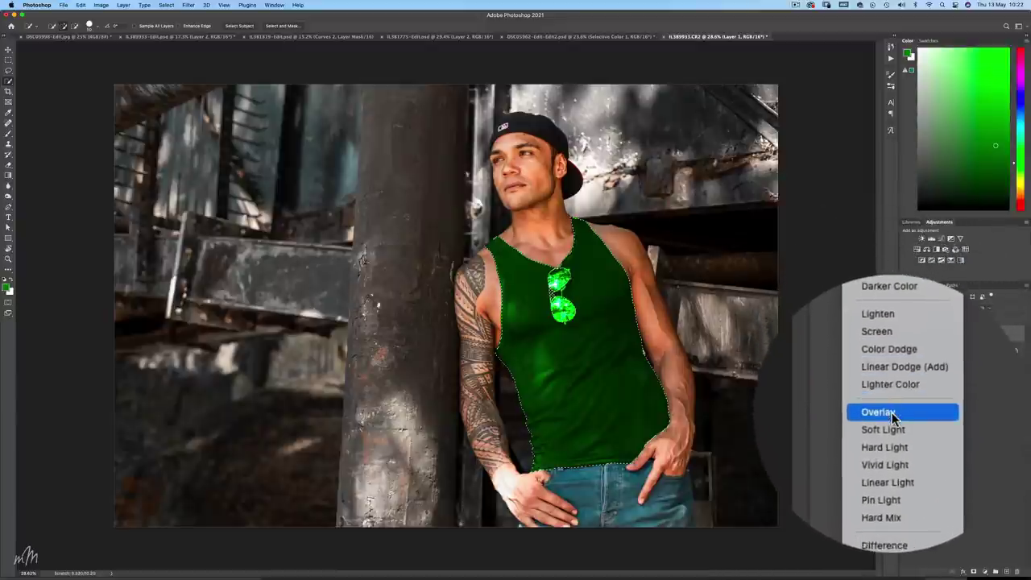
pyautogui.click(892, 412)
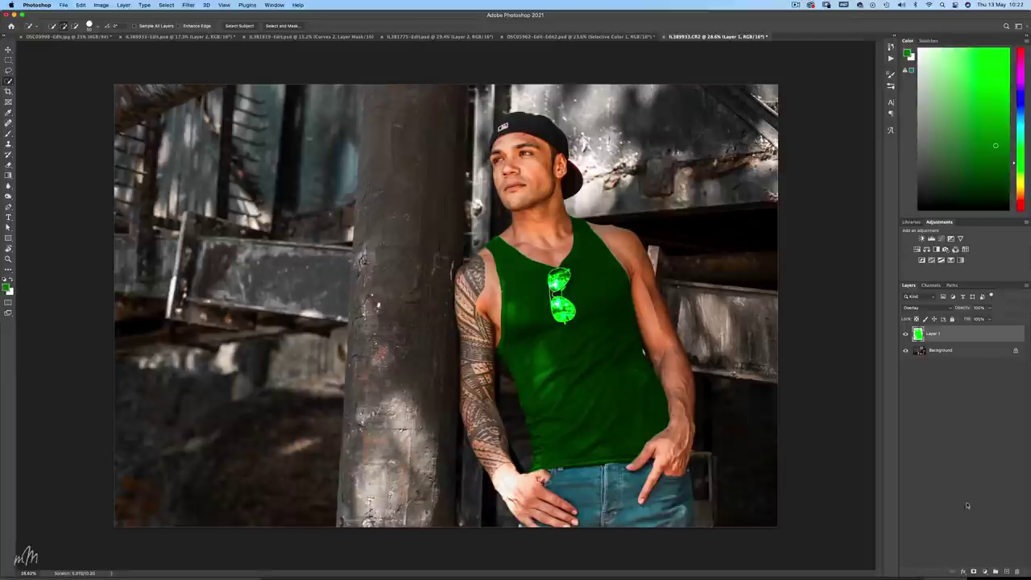
# Add a light green Solid Color fill layer above the tank top layer and clip it to that layer
pyautogui.click(926, 562)
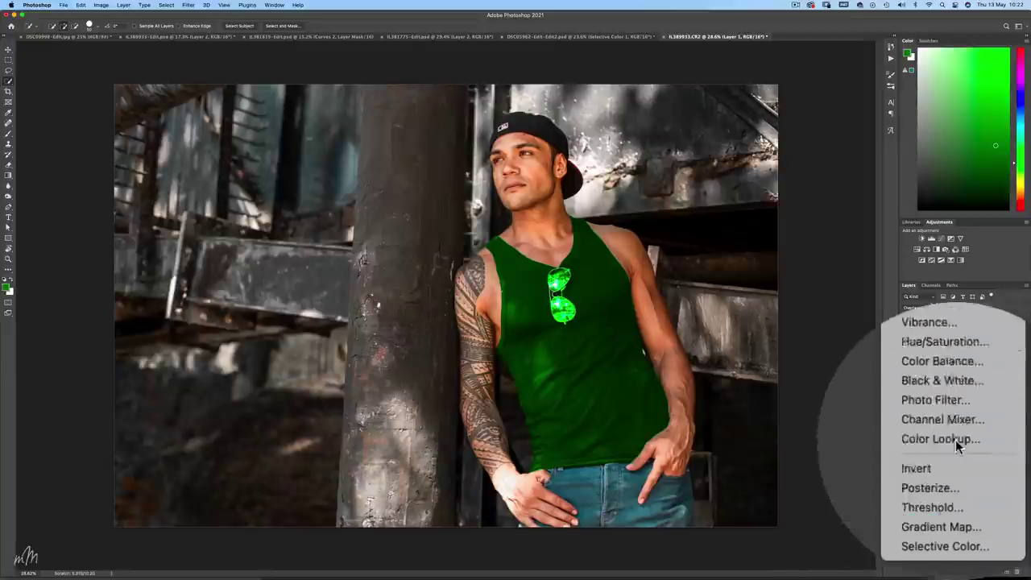
pyautogui.click(939, 389)
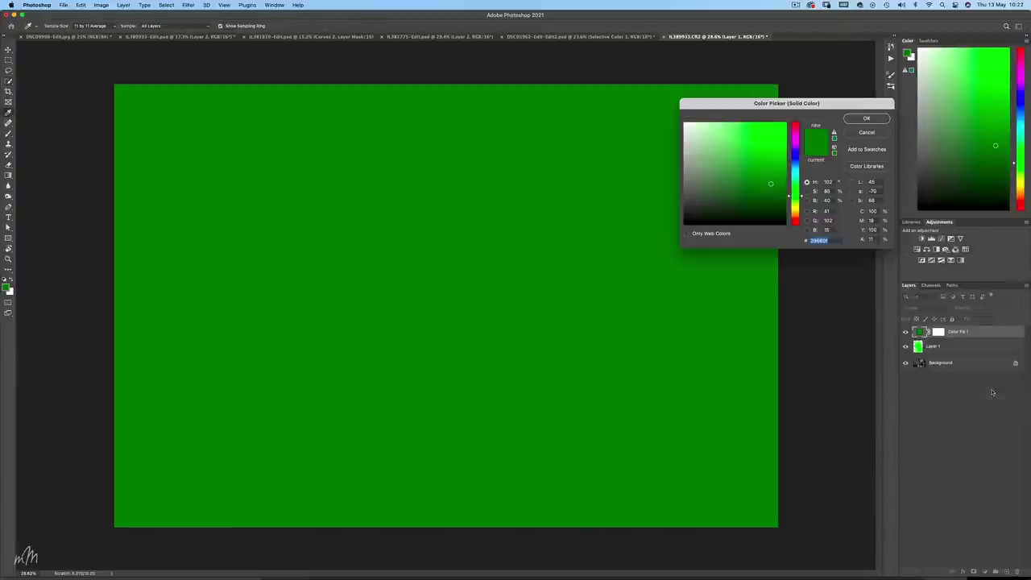
pyautogui.click(725, 144)
pyautogui.click(856, 120)
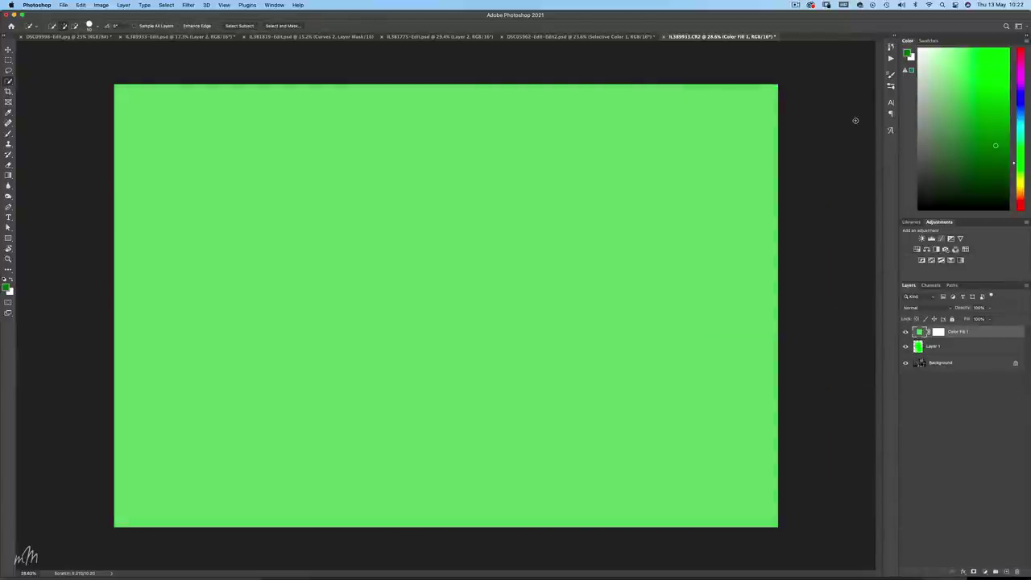
pyautogui.rightClick(992, 335)
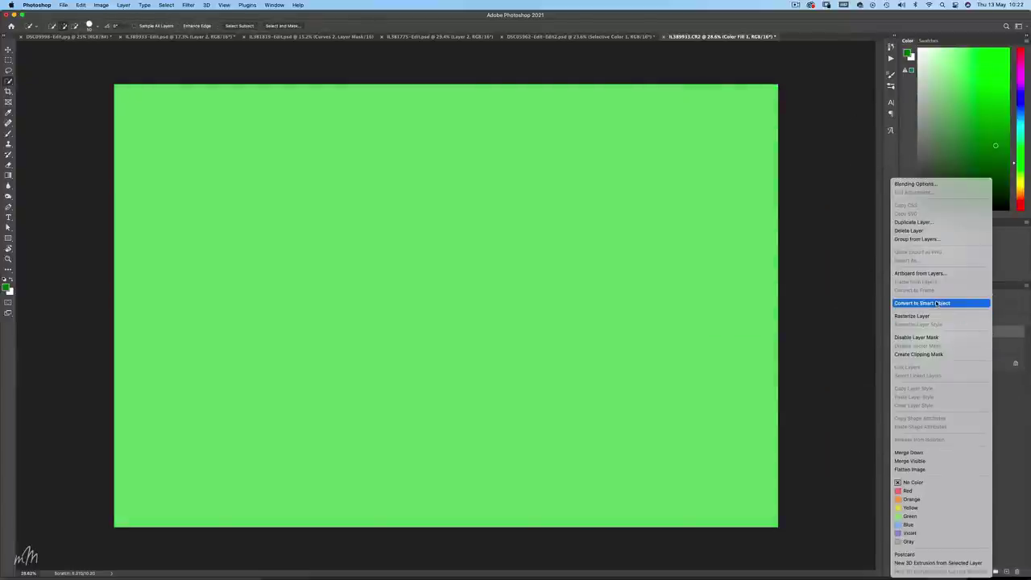
pyautogui.click(893, 356)
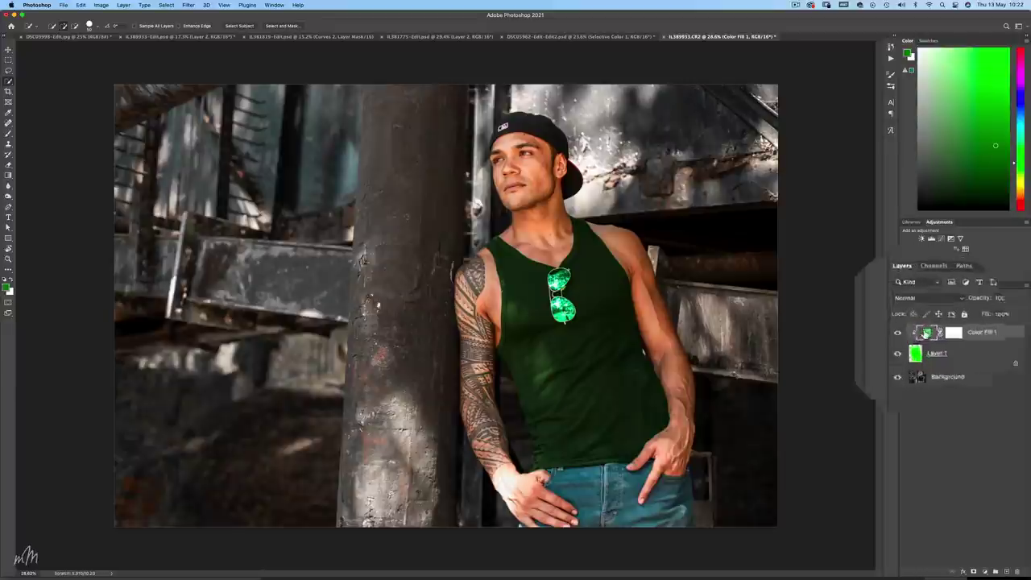
# Change the clipped Solid Color layer's color to the muted green 90dea2
pyautogui.doubleClick(919, 337)
pyautogui.moveTo(562, 306); pyautogui.dragTo(558, 277)
pyautogui.moveTo(801, 197)
pyautogui.mouseDown()
pyautogui.moveTo(802, 165)
pyautogui.moveTo(806, 181)
pyautogui.mouseUp()
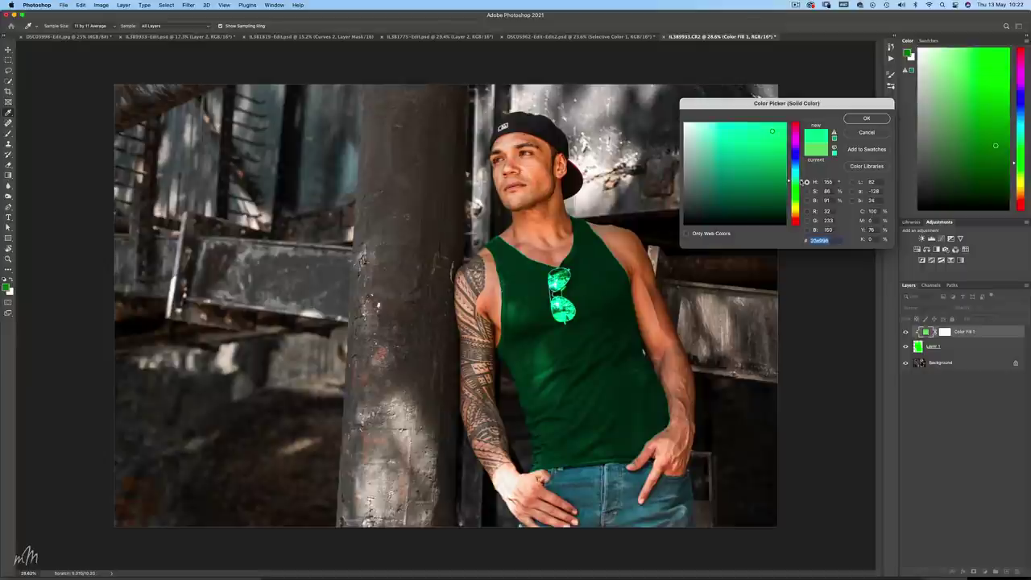
pyautogui.write('90dea2')
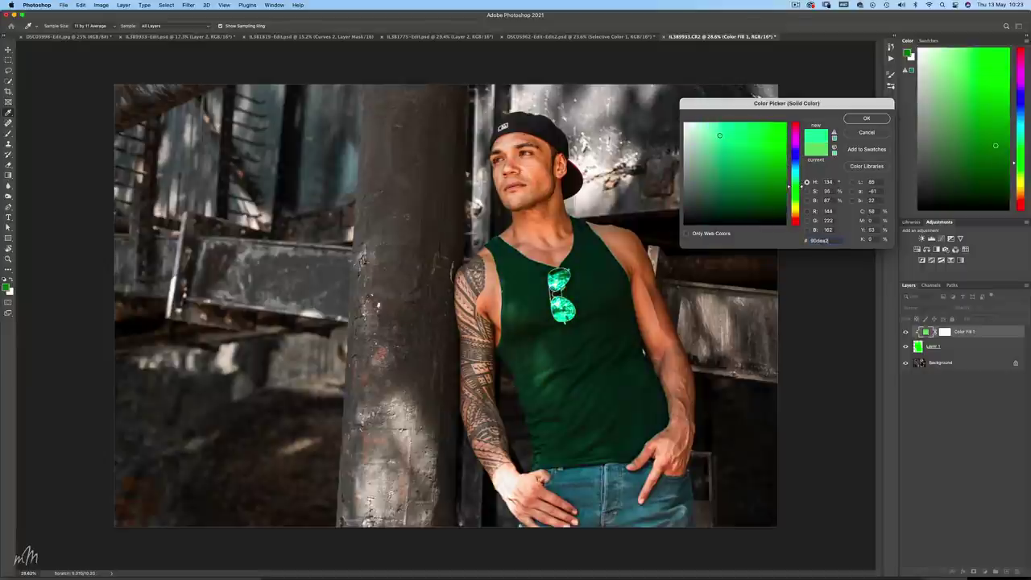
pyautogui.press('Return')
# Select the green tank top with the Object Selection tool
pyautogui.press('w')
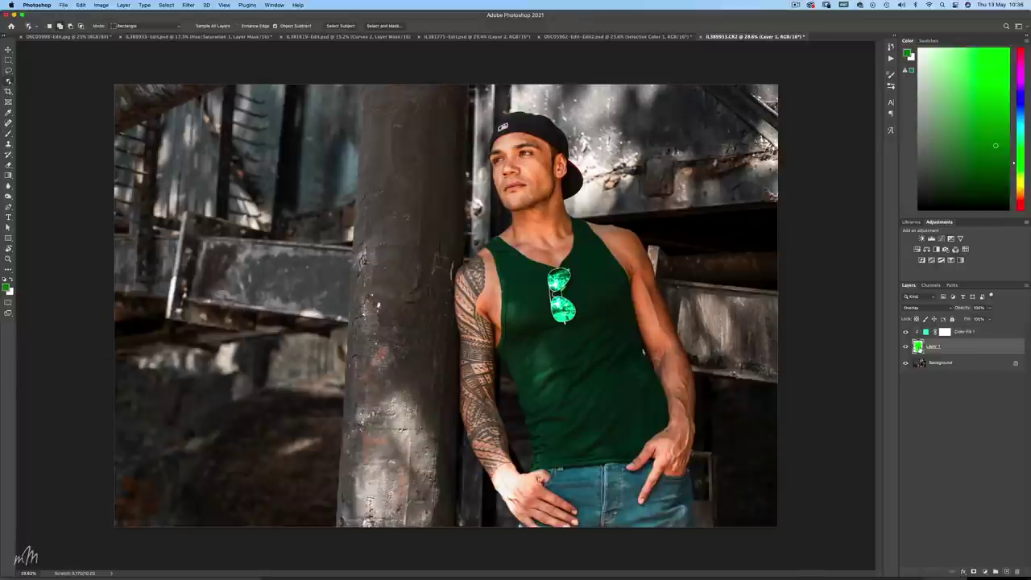
pyautogui.click(8, 81)
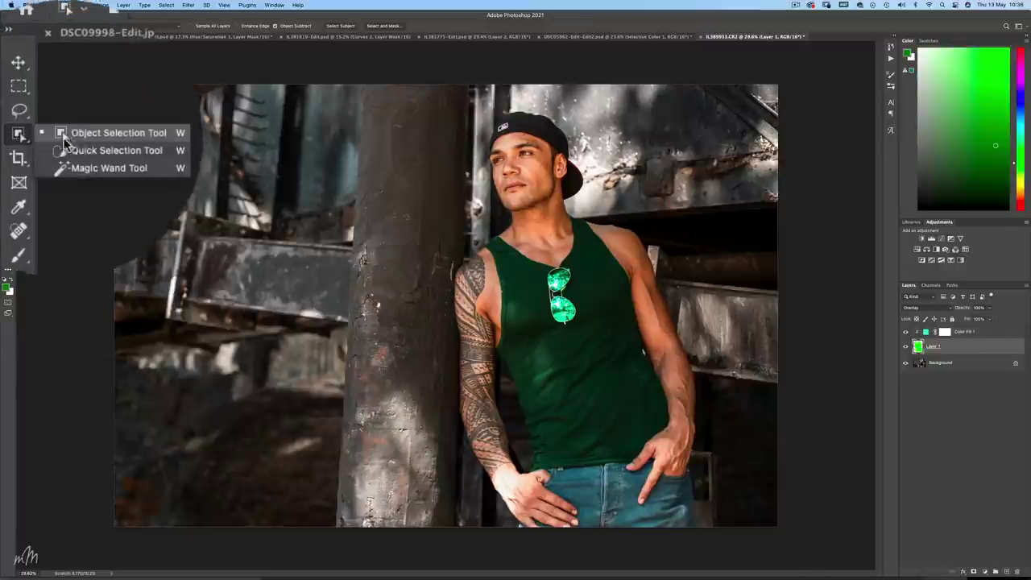
pyautogui.click(38, 80)
pyautogui.moveTo(466, 208); pyautogui.dragTo(690, 482)
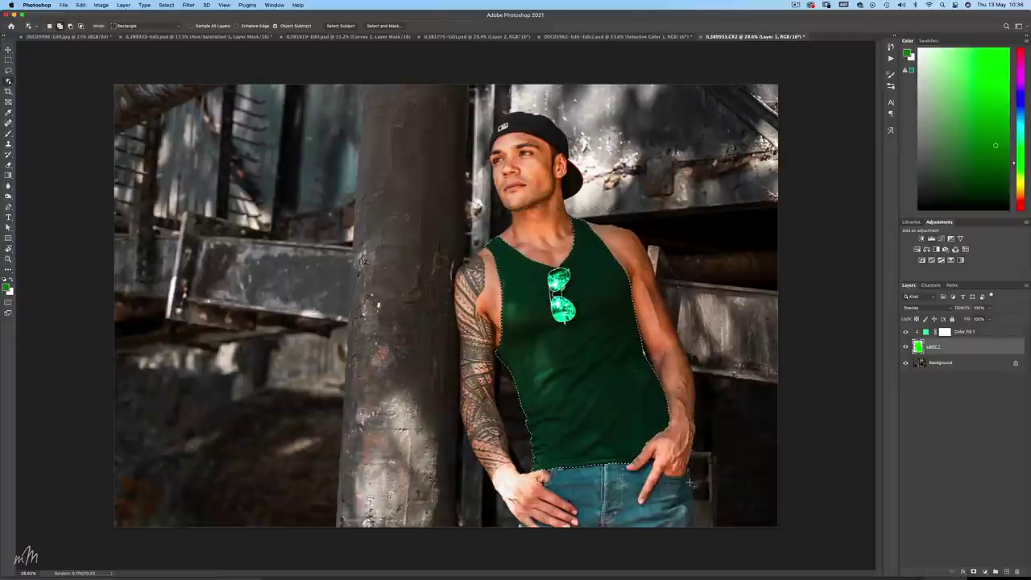
# Add a Levels adjustment above the Color Fill layer, masked to the tank top, raising the black input and lowering the white input for contrast
pyautogui.click(991, 333)
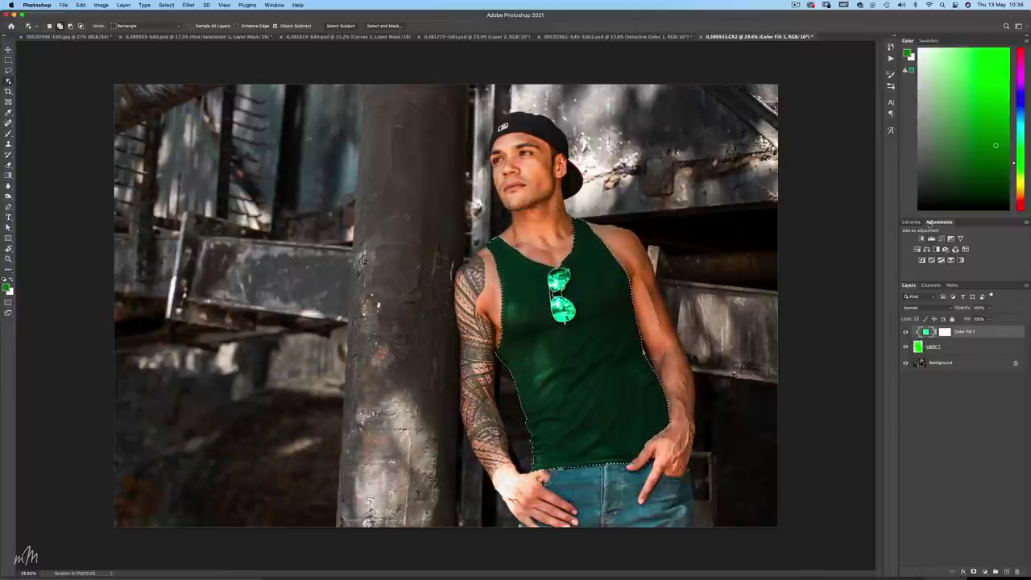
pyautogui.click(931, 238)
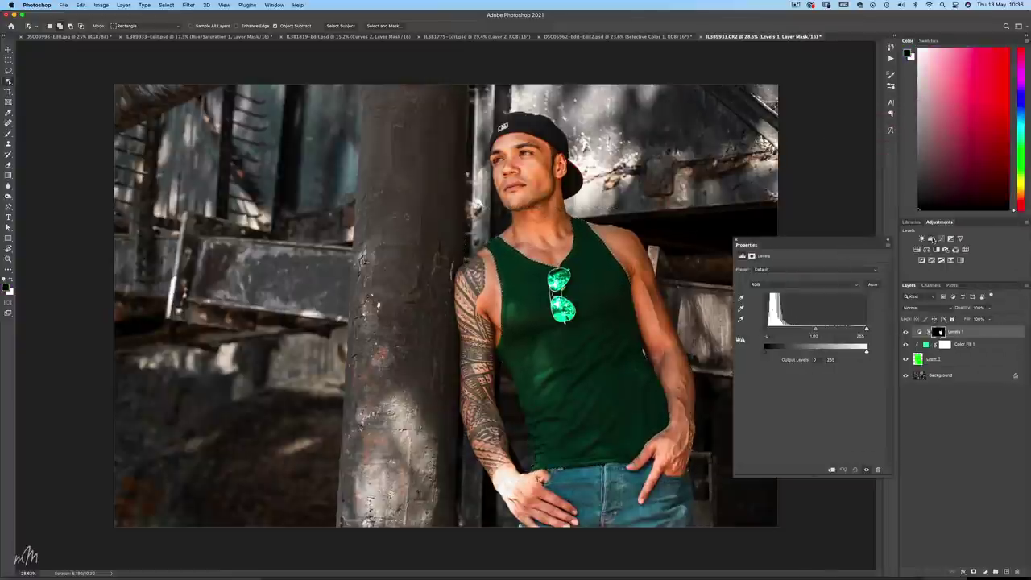
pyautogui.moveTo(763, 329); pyautogui.dragTo(768, 332)
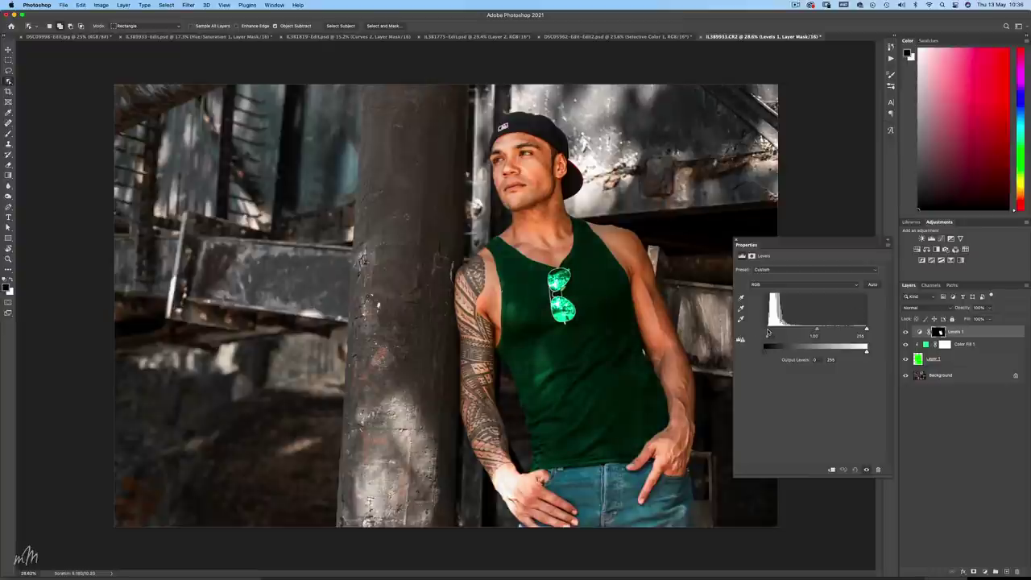
pyautogui.moveTo(868, 330); pyautogui.dragTo(821, 331)
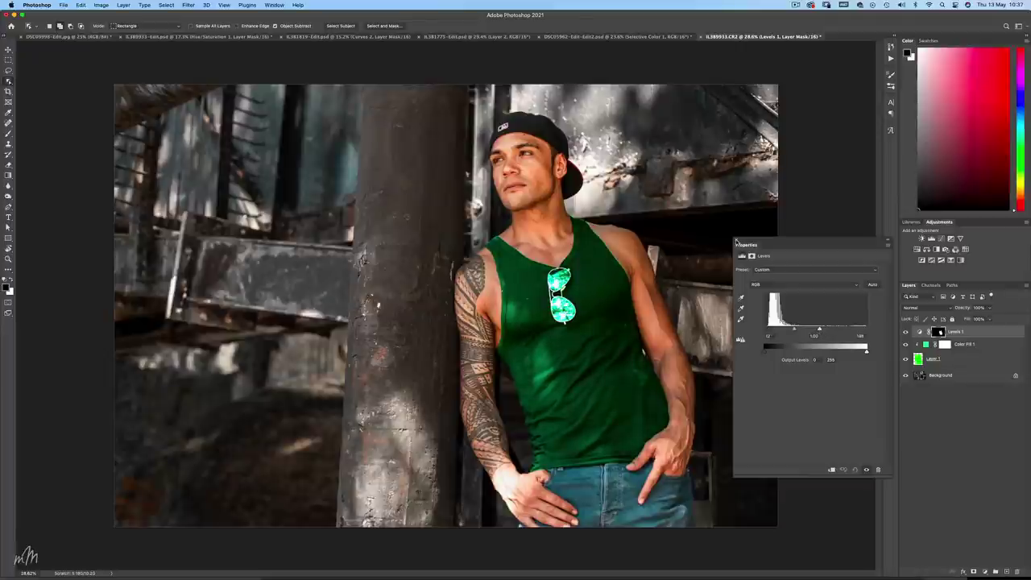
pyautogui.click(736, 240)
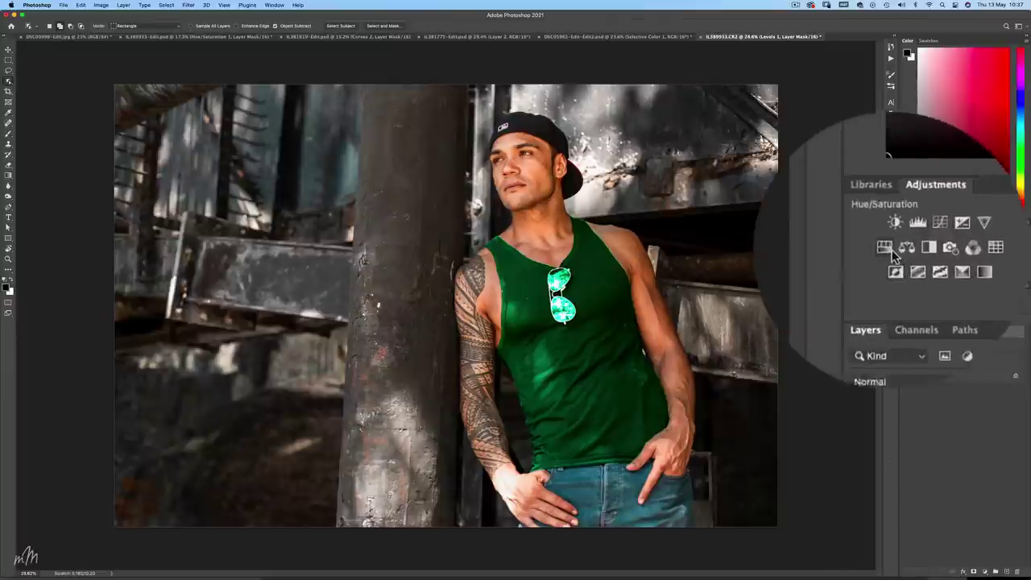
# Add a Hue/Saturation adjustment targeting the jeans' Cyans, strongly cutting their saturation, lowering lightness and shifting the hue toward green
pyautogui.click(917, 250)
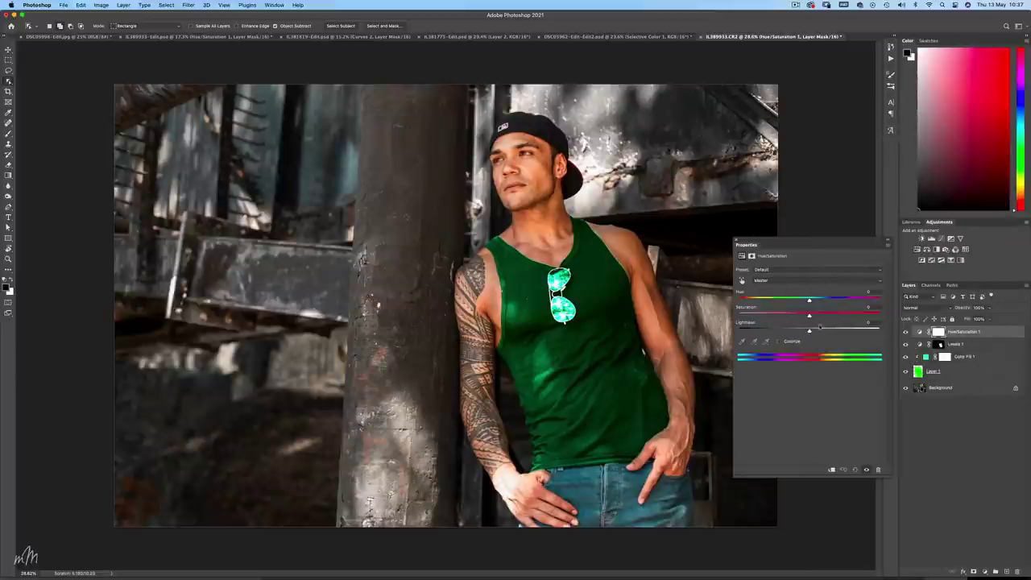
pyautogui.click(742, 280)
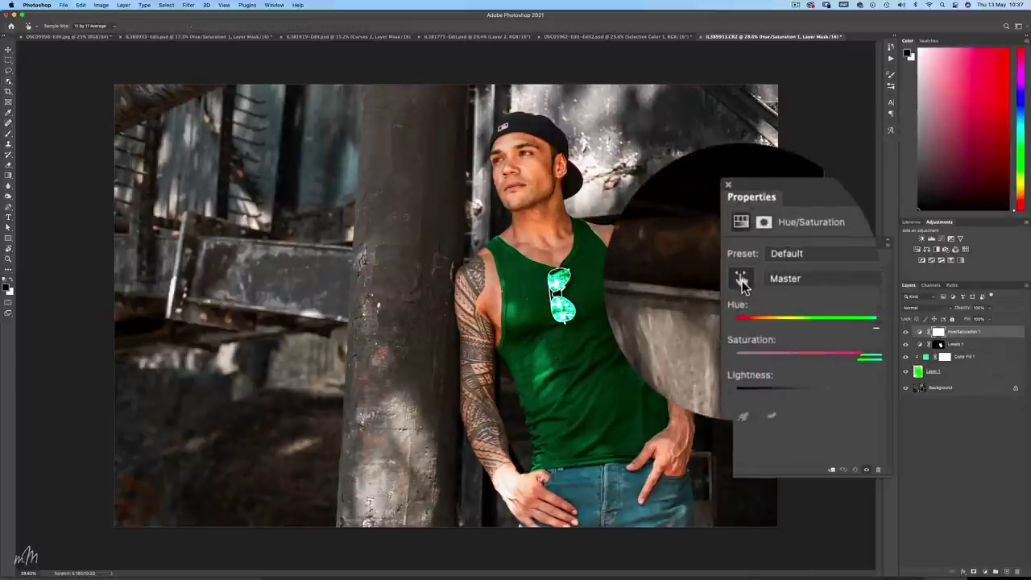
pyautogui.click(634, 493)
pyautogui.moveTo(634, 493); pyautogui.dragTo(556, 493)
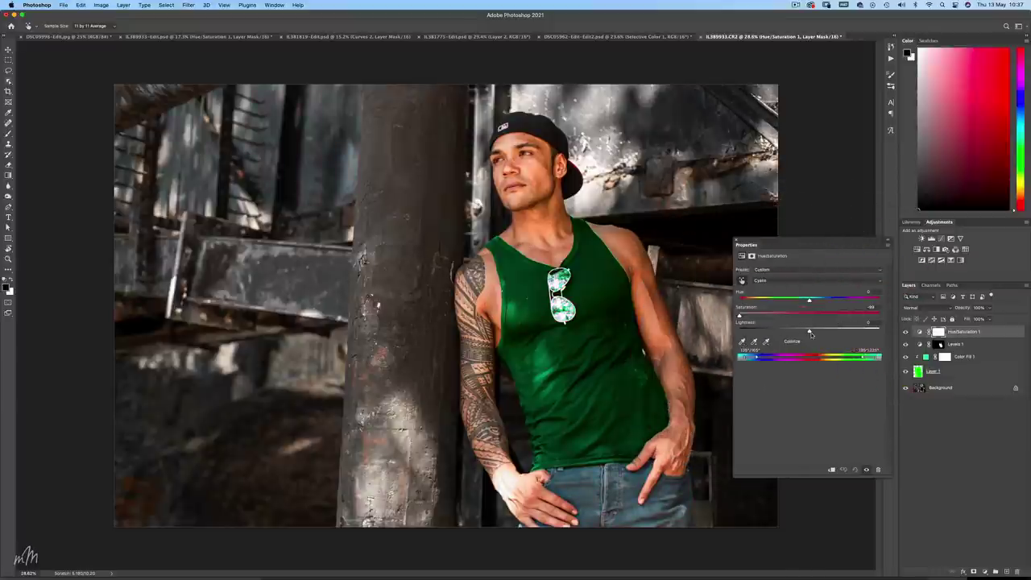
pyautogui.moveTo(810, 332); pyautogui.dragTo(779, 331)
pyautogui.moveTo(810, 299); pyautogui.dragTo(767, 322)
# Add a mask to the green tank top layer and paint the green off the sunglasses in black at 100% flow
pyautogui.scroll(5, 552, 307)
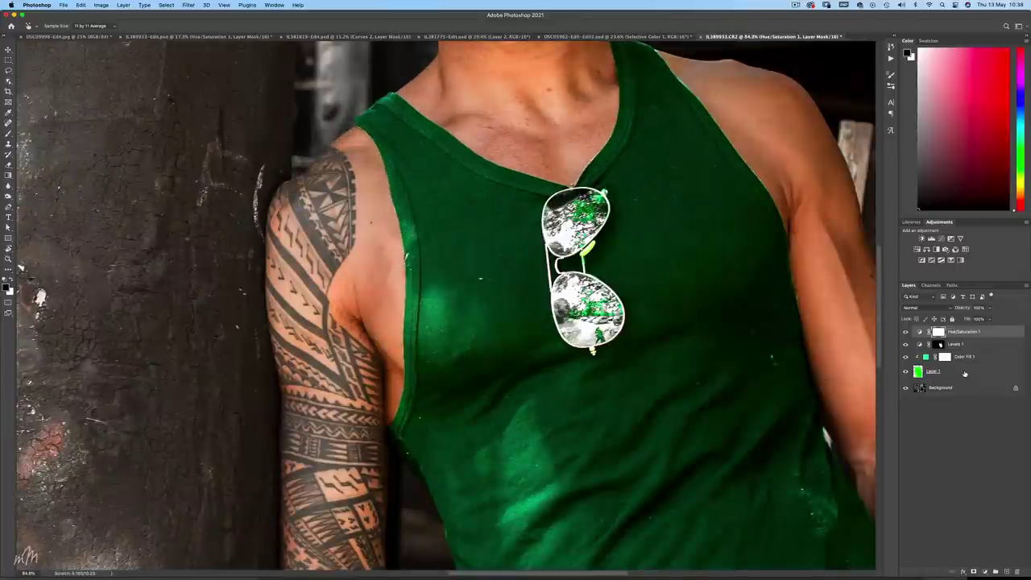
pyautogui.click(964, 373)
pyautogui.press('w')
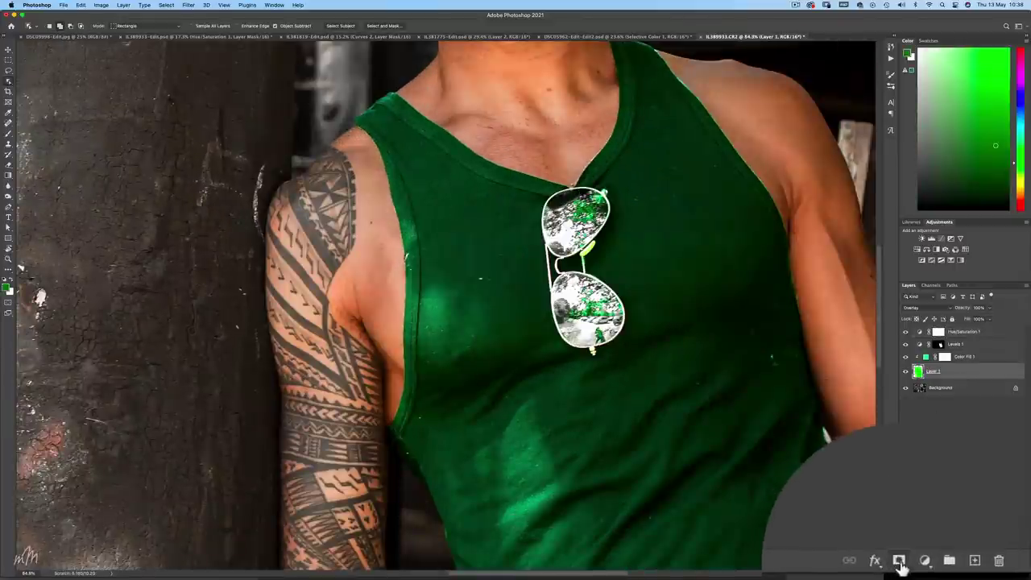
pyautogui.click(973, 572)
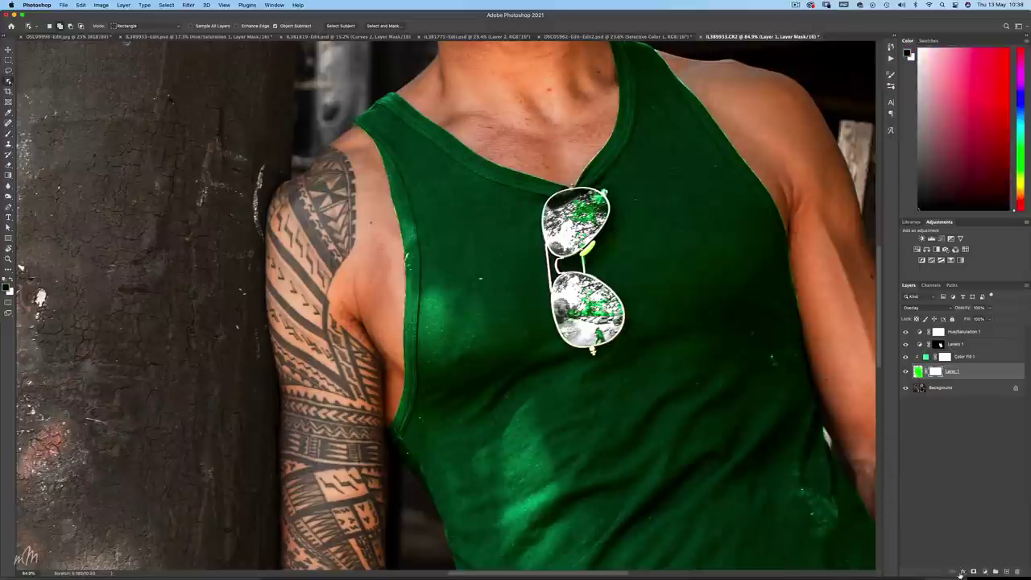
pyautogui.press('b')
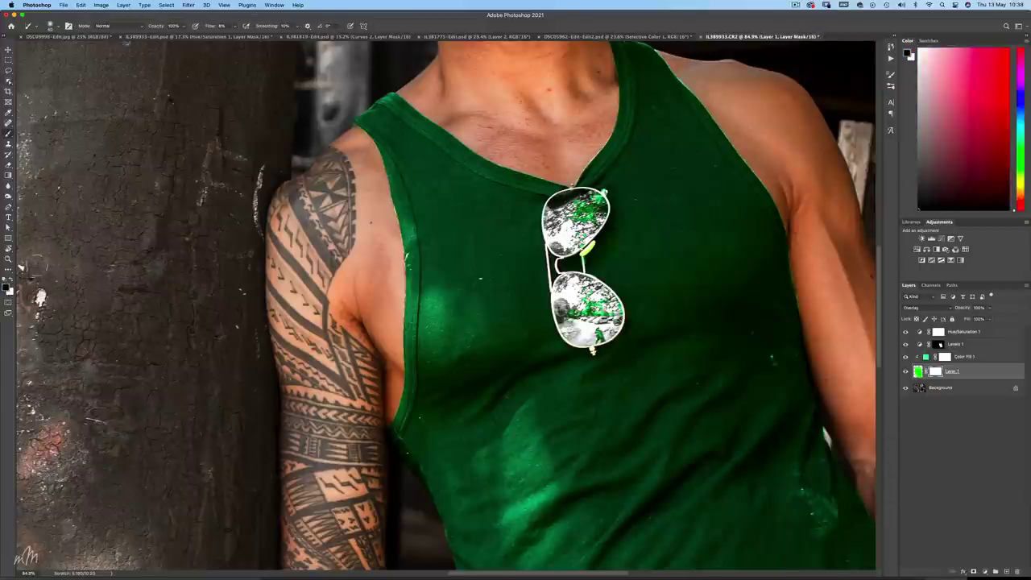
pyautogui.hotkey('shift', '0')
pyautogui.moveTo(564, 311)
pyautogui.mouseDown()
pyautogui.moveTo(601, 318)
pyautogui.moveTo(588, 306)
pyautogui.moveTo(584, 214)
pyautogui.moveTo(582, 259)
pyautogui.mouseUp()
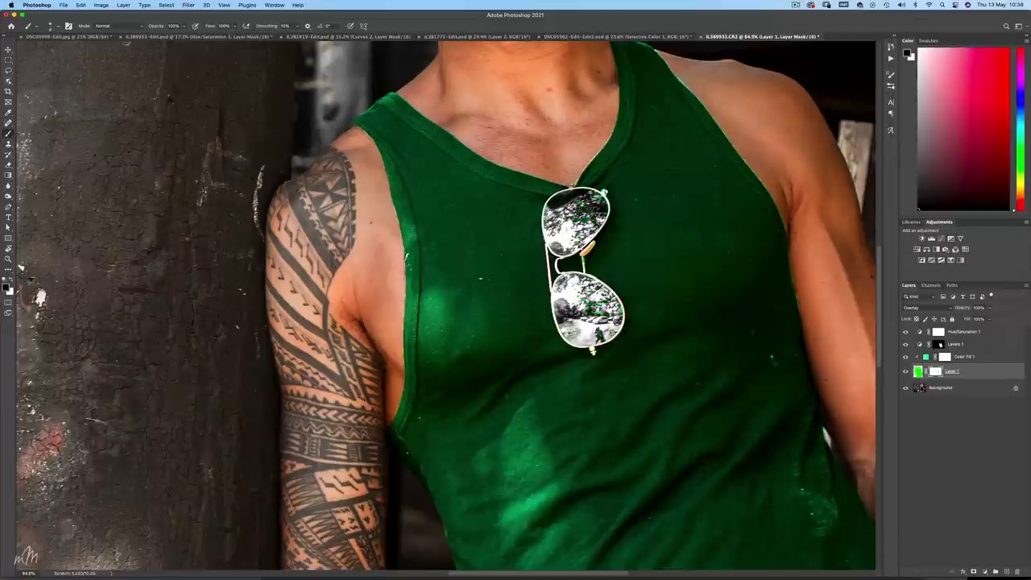
# On a new top layer, paint the orange e7af45 over the lit areas of the background and pillar and the model's hand
pyautogui.press('super+0')
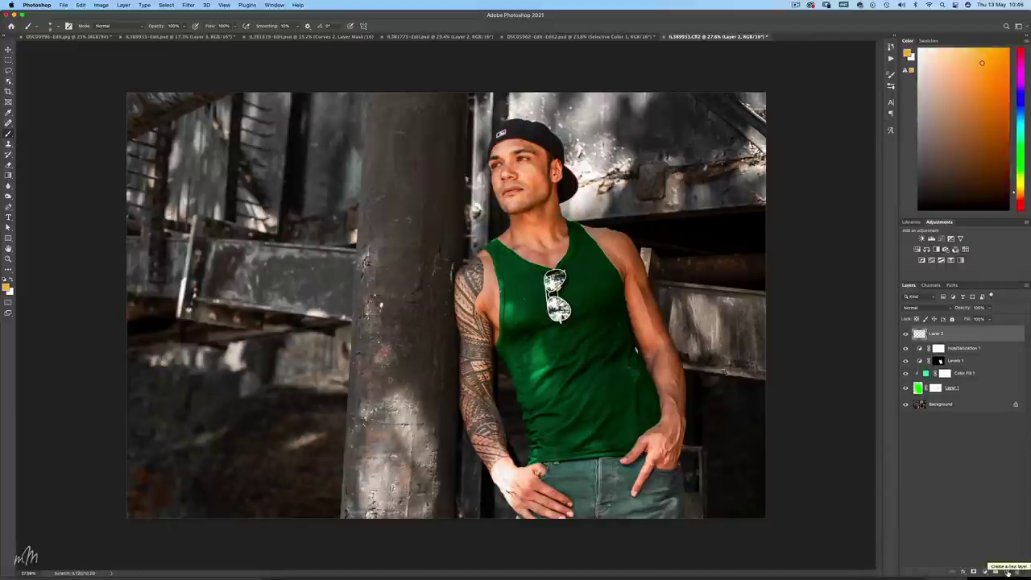
pyautogui.click(6, 287)
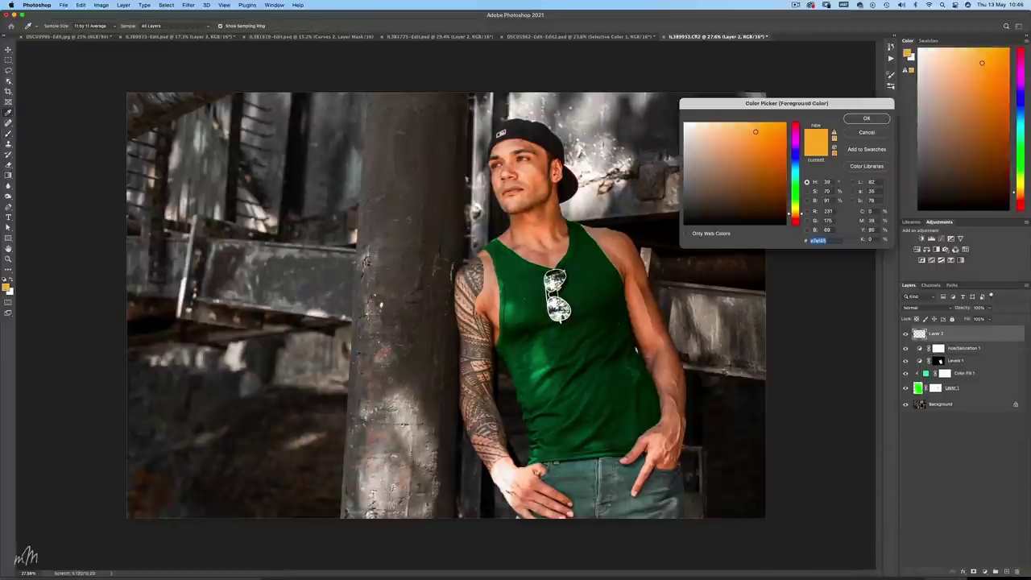
pyautogui.click(867, 118)
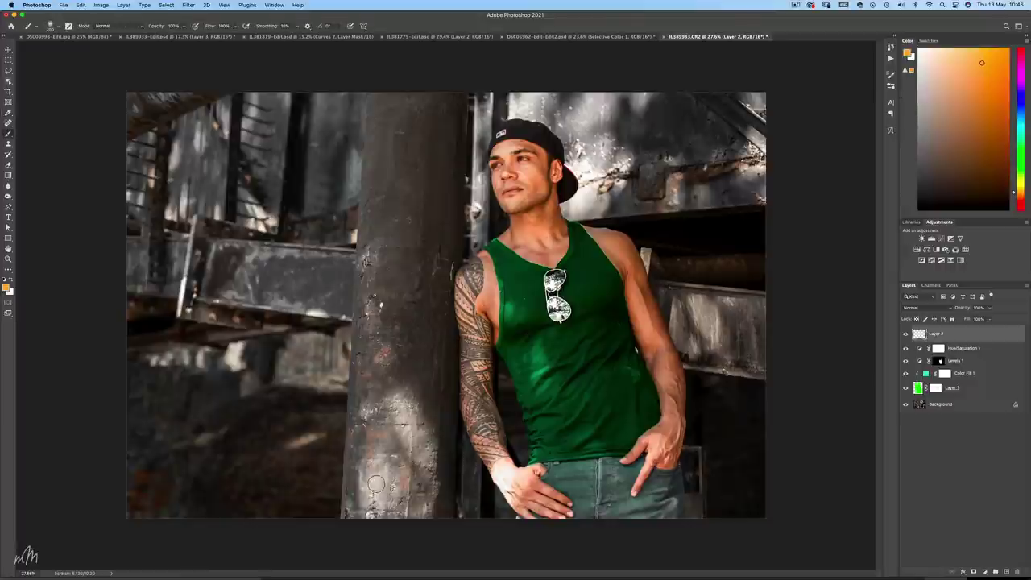
pyautogui.moveTo(382, 482)
pyautogui.mouseDown()
pyautogui.moveTo(377, 493)
pyautogui.moveTo(374, 476)
pyautogui.moveTo(378, 504)
pyautogui.moveTo(431, 451)
pyautogui.moveTo(375, 324)
pyautogui.moveTo(234, 307)
pyautogui.moveTo(241, 109)
pyautogui.moveTo(149, 171)
pyautogui.mouseUp()
pyautogui.moveTo(498, 108)
pyautogui.mouseDown()
pyautogui.moveTo(757, 118)
pyautogui.moveTo(588, 169)
pyautogui.moveTo(644, 266)
pyautogui.moveTo(733, 372)
pyautogui.moveTo(685, 366)
pyautogui.mouseUp()
pyautogui.moveTo(507, 472); pyautogui.dragTo(501, 480)
pyautogui.moveTo(180, 270)
pyautogui.mouseDown()
pyautogui.moveTo(342, 359)
pyautogui.moveTo(250, 387)
pyautogui.moveTo(475, 194)
pyautogui.moveTo(483, 100)
pyautogui.mouseUp()
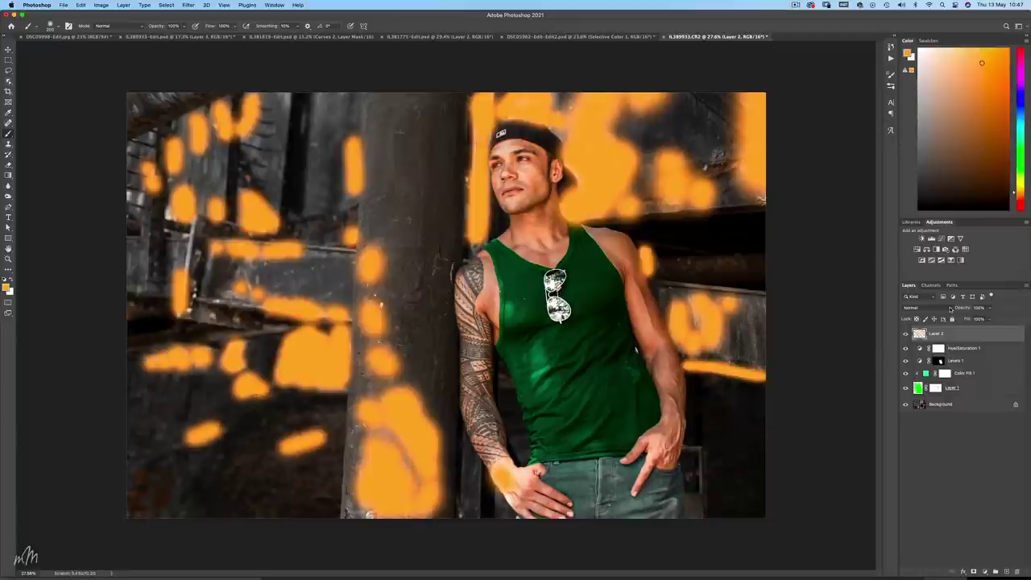
# Set the orange paint layer's blend mode to Vivid Light and its opacity to 30%
pyautogui.click(951, 309)
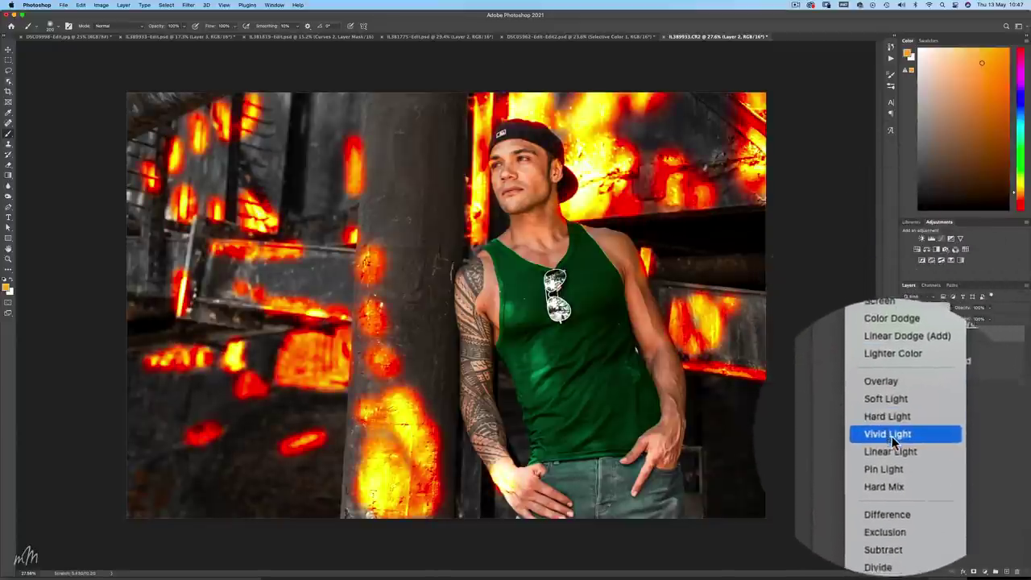
pyautogui.click(922, 438)
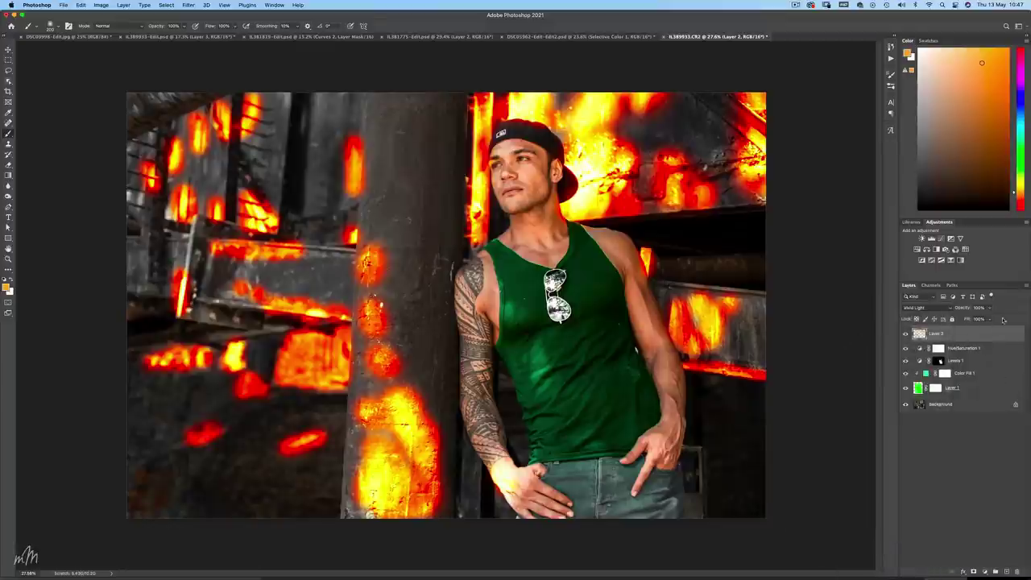
pyautogui.click(991, 309)
pyautogui.moveTo(938, 316); pyautogui.dragTo(890, 320)
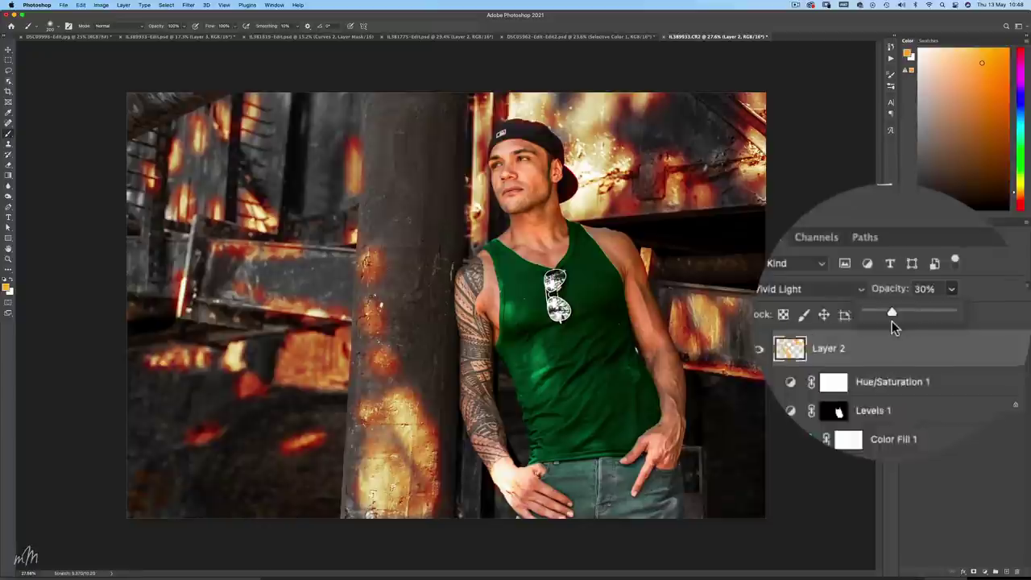
pyautogui.click(953, 478)
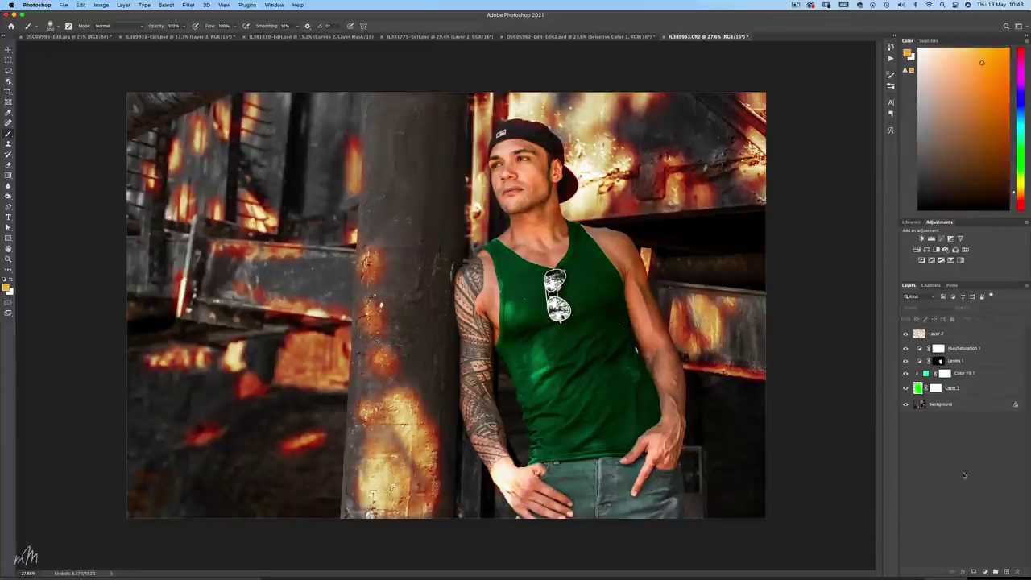
# Limit the orange layer to brighter areas with Blend If Gray, raising the Underlying Layer shadow threshold to about 115 and softening the transition
pyautogui.click(999, 334)
pyautogui.doubleClick(1016, 335)
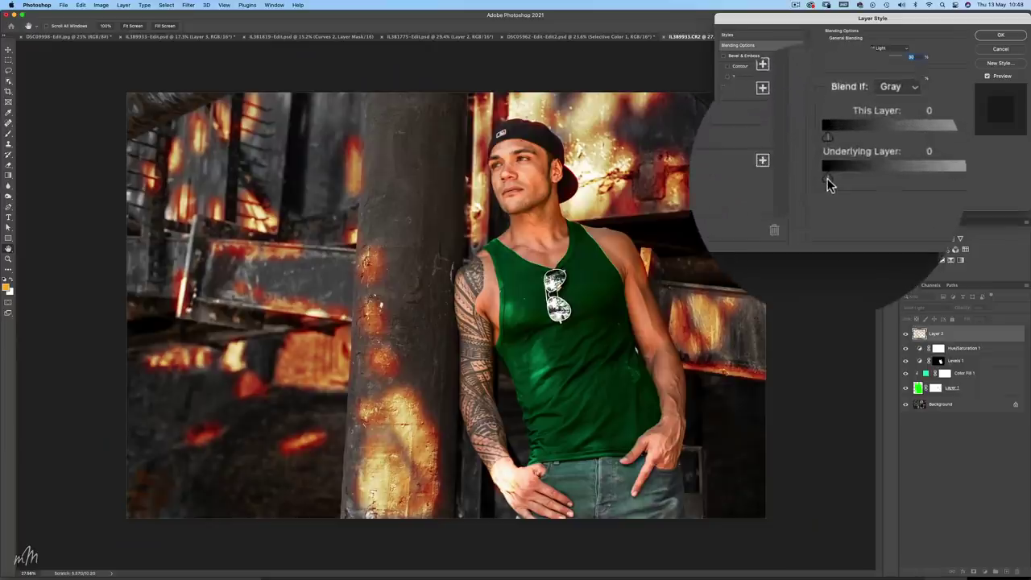
pyautogui.moveTo(828, 178); pyautogui.dragTo(872, 178)
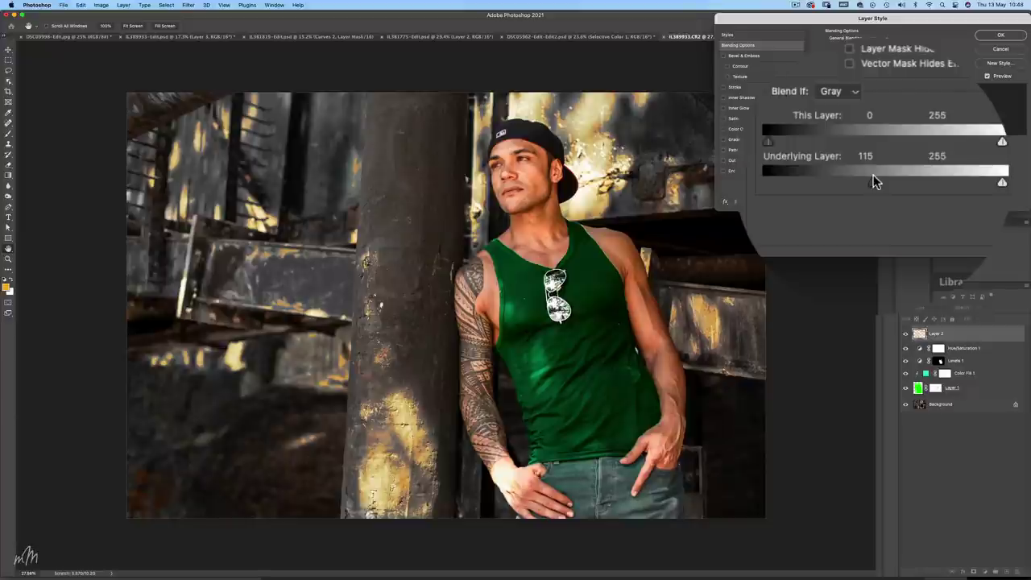
pyautogui.moveTo(876, 181)
pyautogui.mouseDown()
pyautogui.moveTo(835, 193)
pyautogui.moveTo(892, 175)
pyautogui.moveTo(835, 181)
pyautogui.moveTo(890, 177)
pyautogui.mouseUp()
pyautogui.click(996, 38)
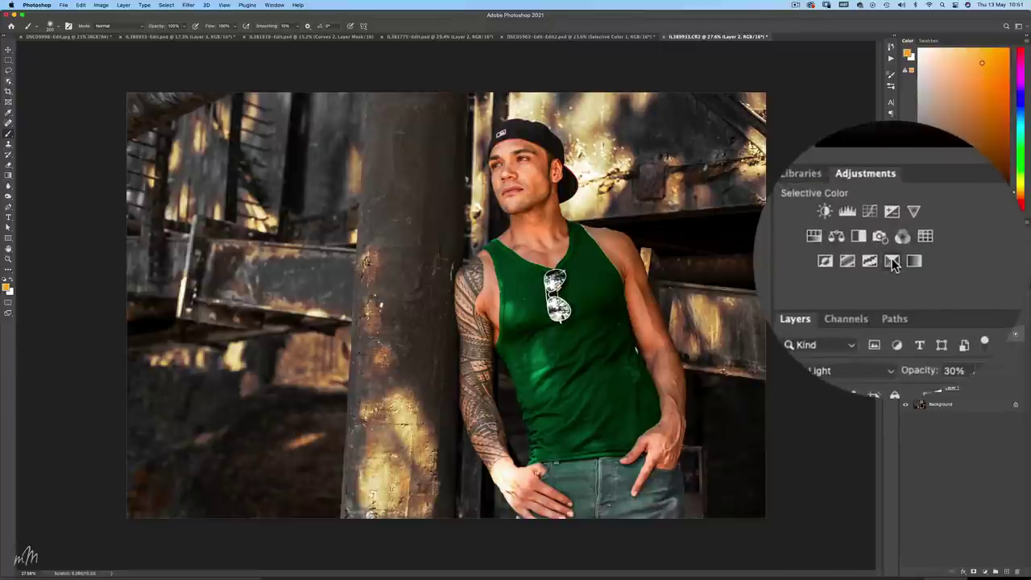
# Add a Selective Color adjustment on top and slightly increase the magenta in the Blacks
pyautogui.click(951, 259)
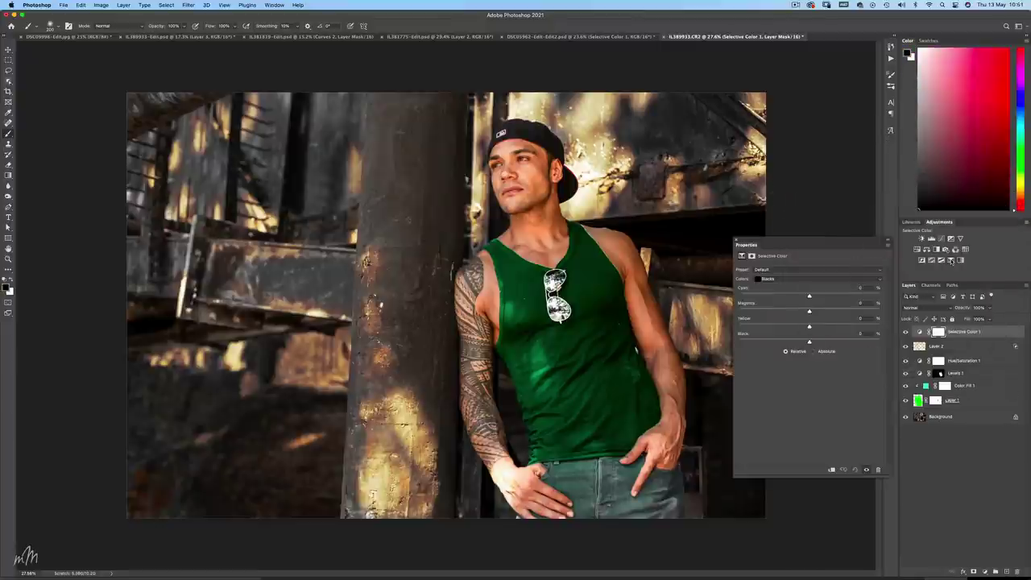
pyautogui.click(796, 280)
pyautogui.click(798, 281)
pyautogui.moveTo(811, 313); pyautogui.dragTo(812, 313)
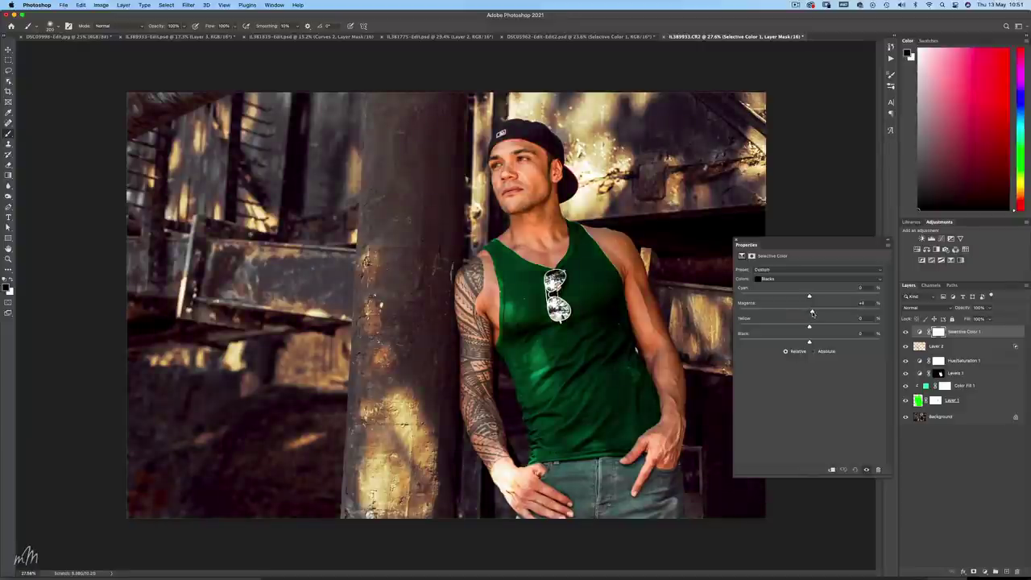
pyautogui.moveTo(811, 314); pyautogui.dragTo(810, 312)
pyautogui.click(736, 240)
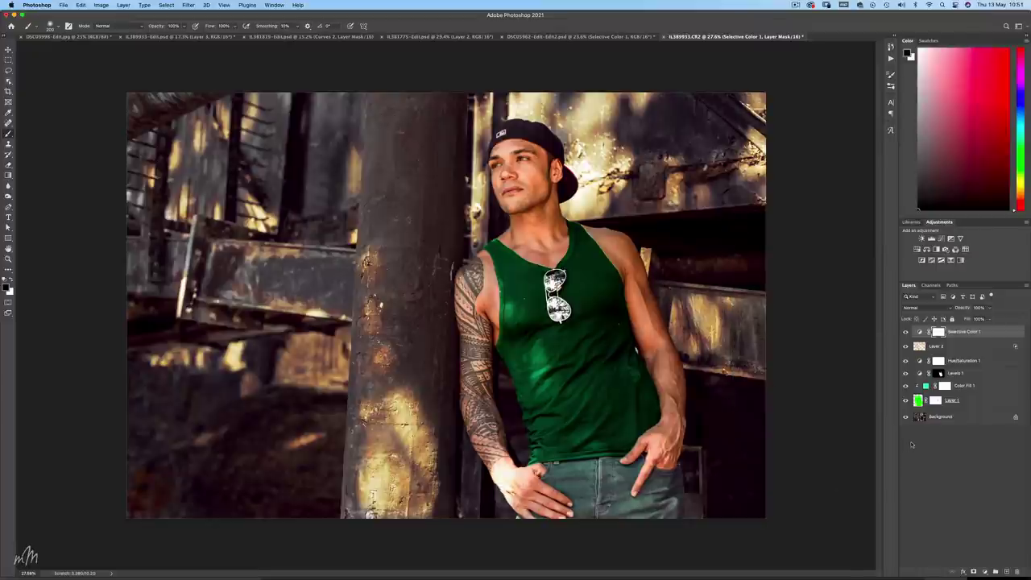
# Reopen the tank top's Levels adjustment and raise its white input point slightly
pyautogui.doubleClick(920, 373)
pyautogui.moveTo(822, 330); pyautogui.dragTo(826, 330)
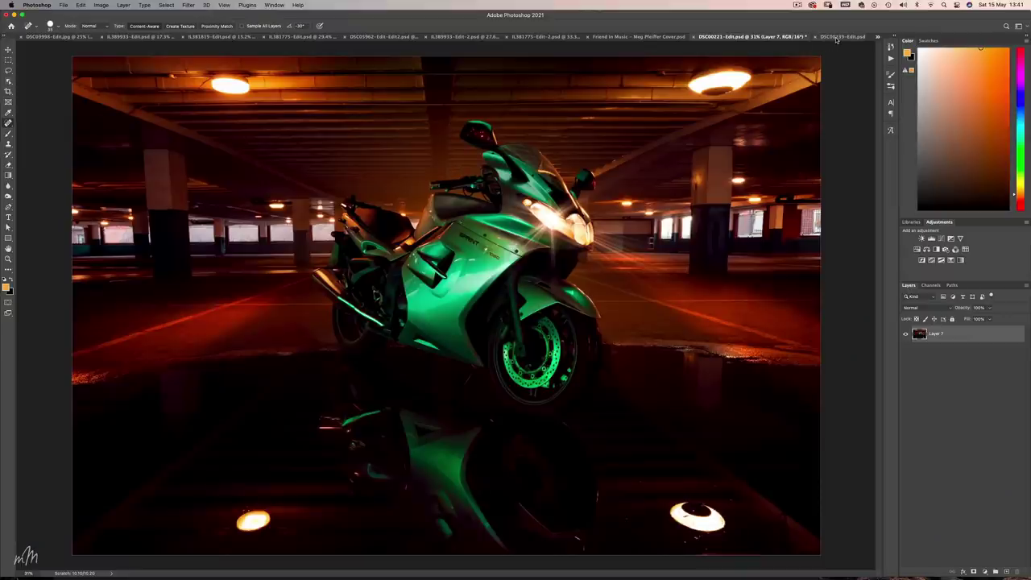
# Add a Selective Color adjustment to the green motorcycle photo and set the Greens to cyan +100%, yellow -100% and black about +30%
pyautogui.click(838, 38)
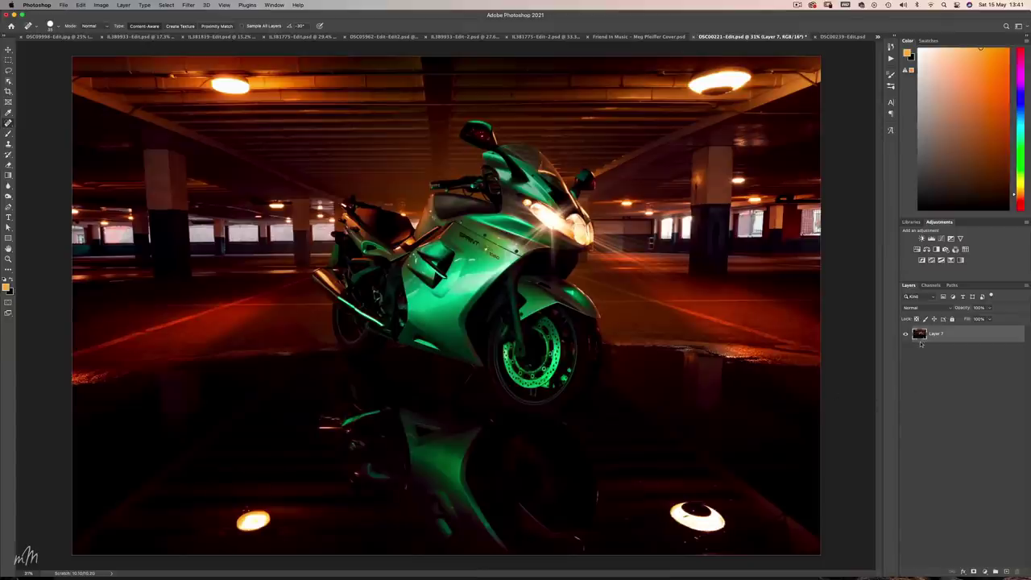
pyautogui.click(952, 260)
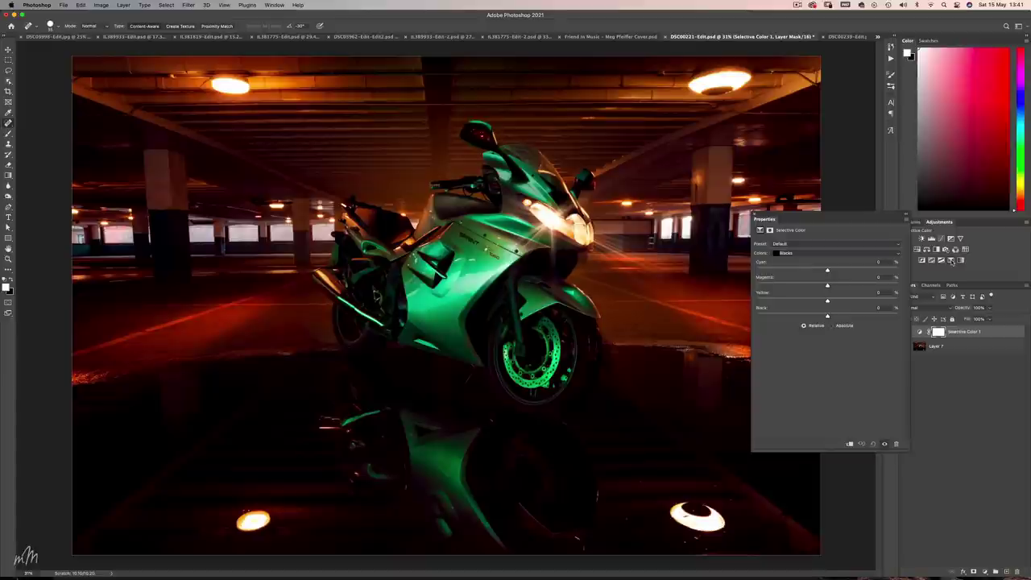
pyautogui.click(804, 253)
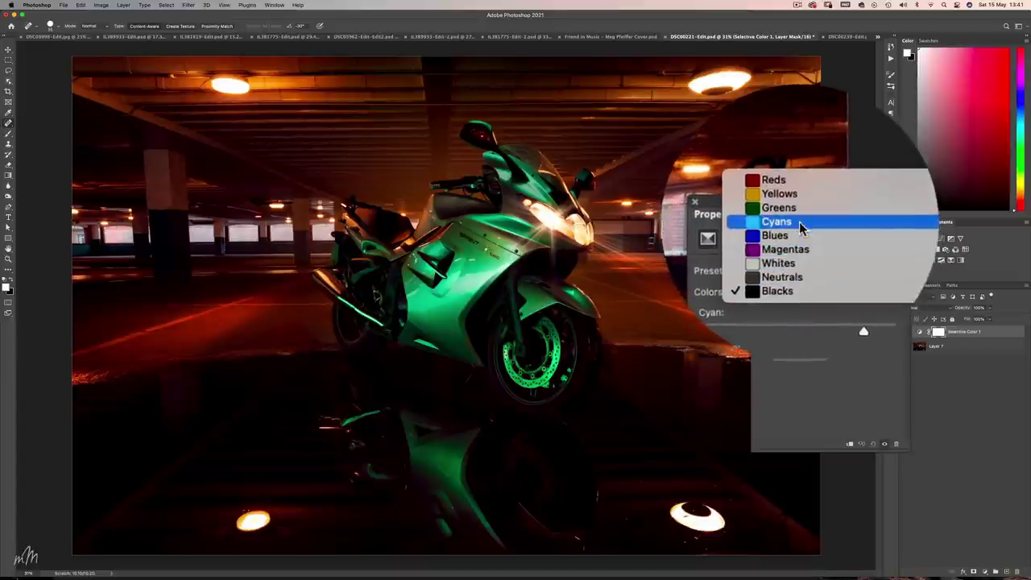
pyautogui.click(799, 216)
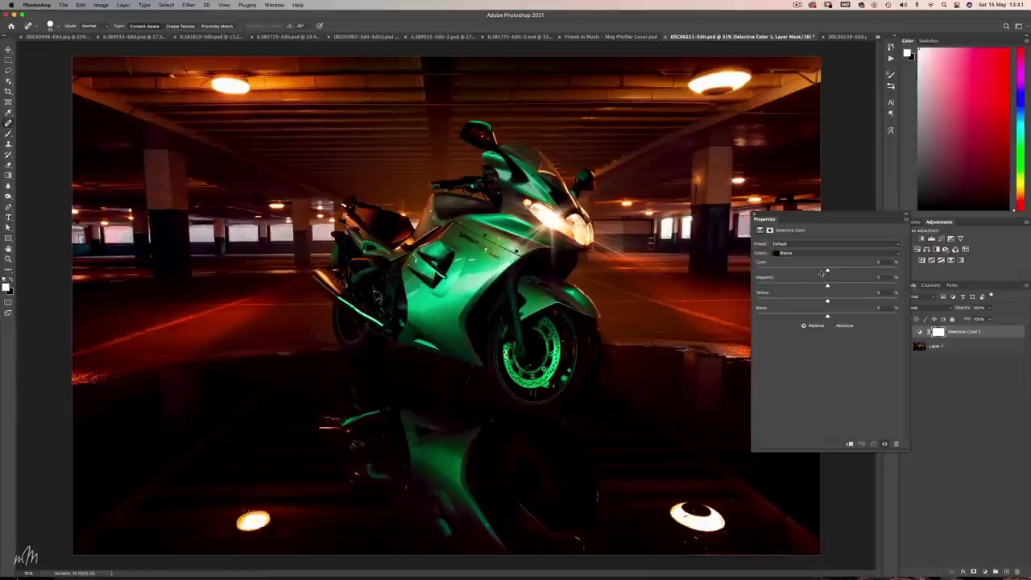
pyautogui.click(810, 253)
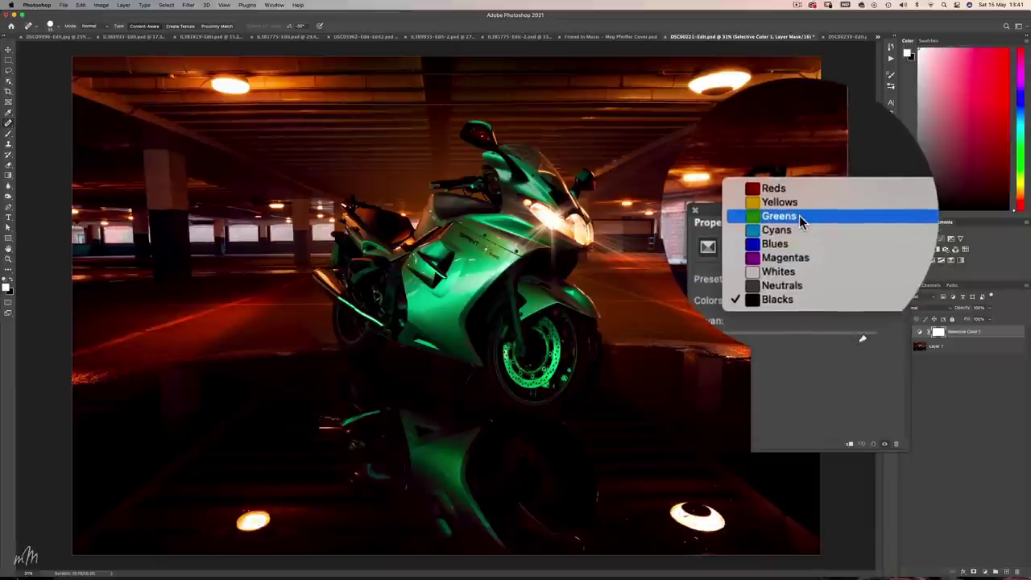
pyautogui.click(800, 215)
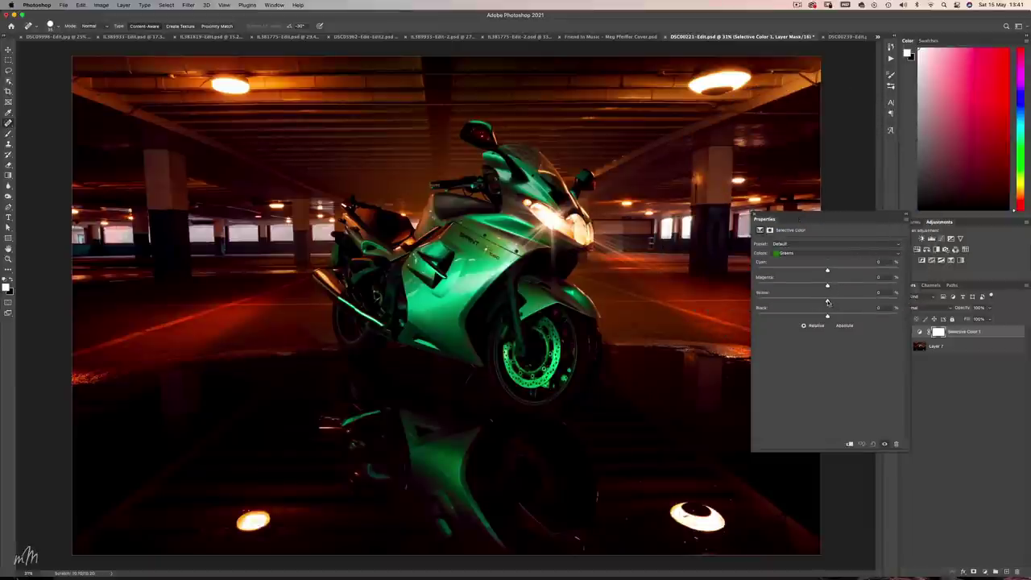
pyautogui.moveTo(828, 302); pyautogui.dragTo(748, 319)
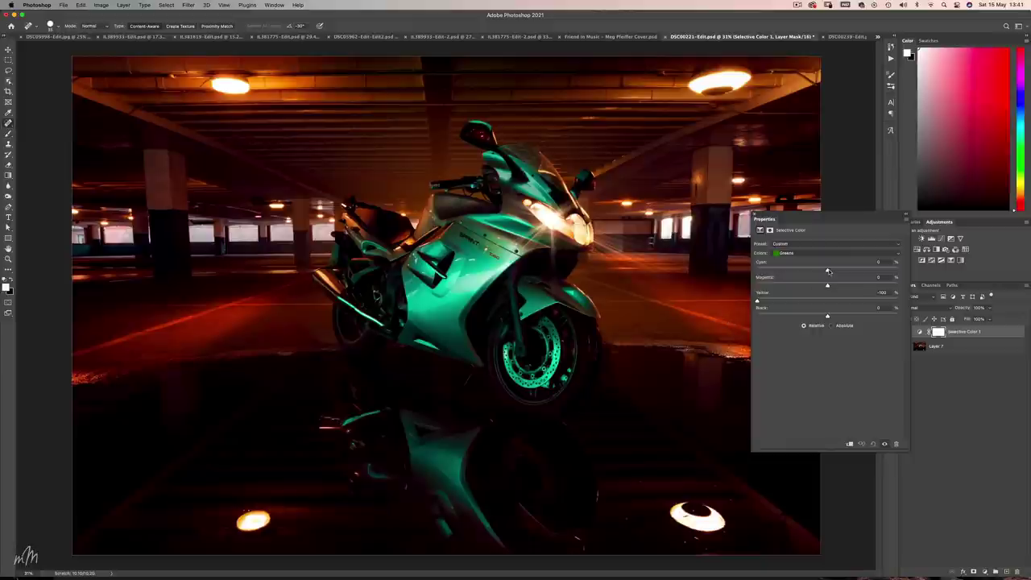
pyautogui.moveTo(829, 271); pyautogui.dragTo(899, 272)
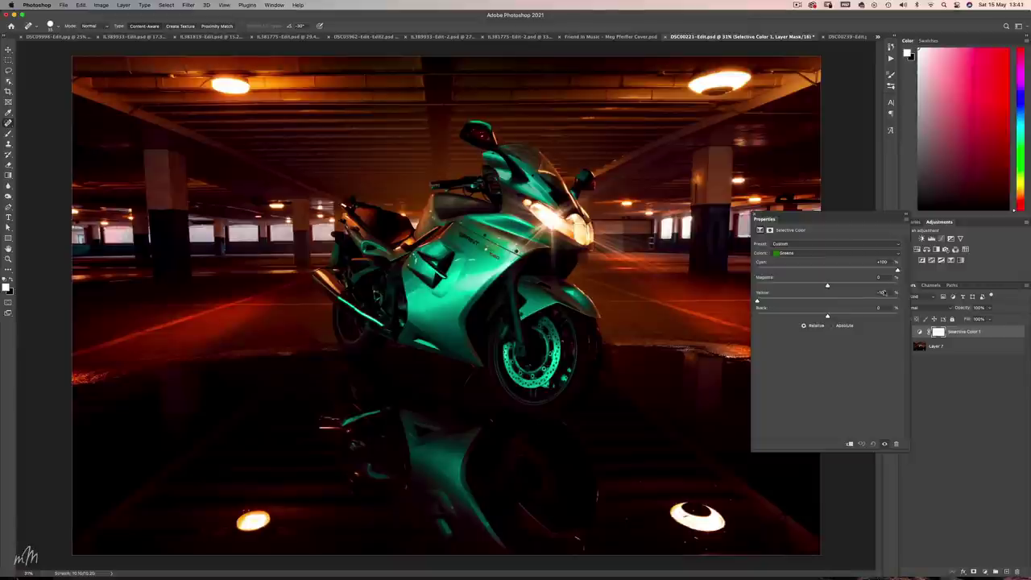
pyautogui.moveTo(827, 316); pyautogui.dragTo(849, 318)
# Set the Yellows to magenta about -30% and yellow +100%, and slightly reduce the magenta in the Reds
pyautogui.click(805, 257)
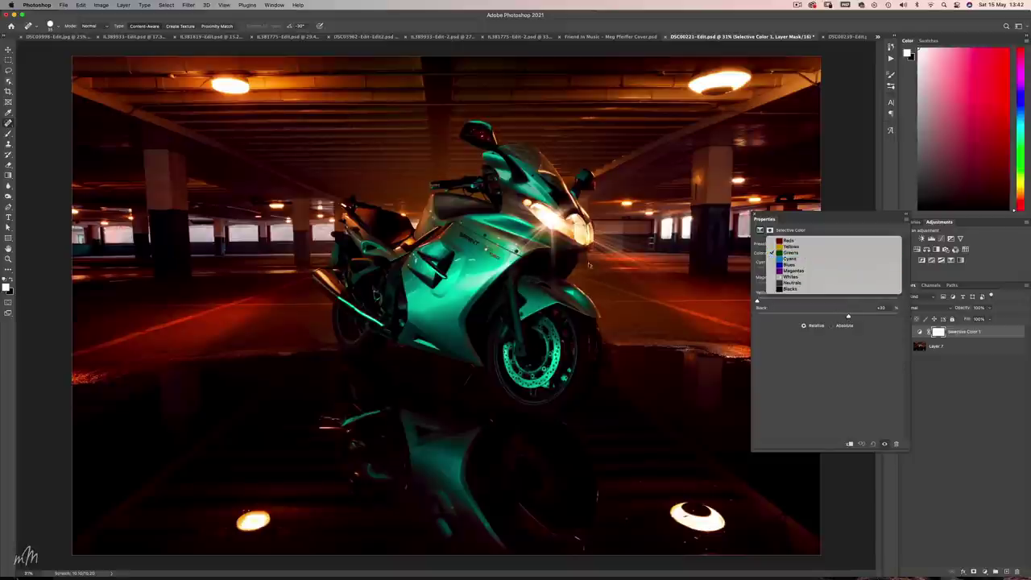
pyautogui.click(794, 246)
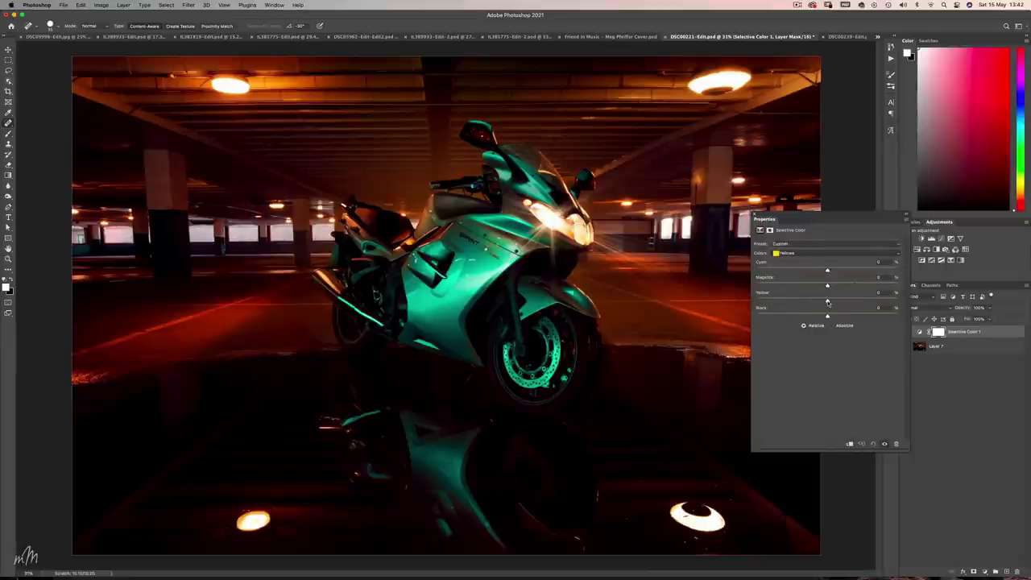
pyautogui.moveTo(827, 302); pyautogui.dragTo(904, 304)
pyautogui.moveTo(828, 286); pyautogui.dragTo(808, 291)
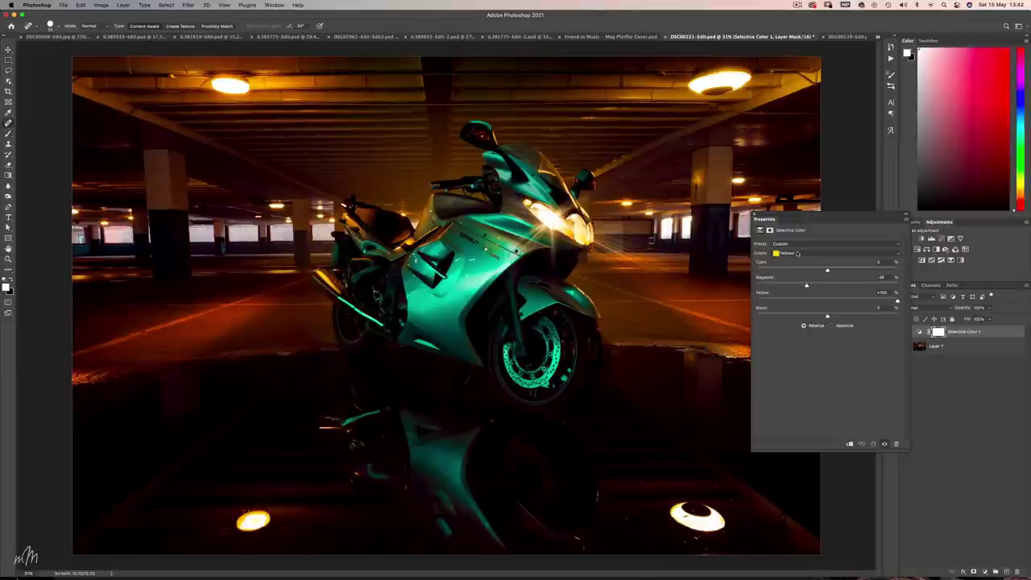
pyautogui.click(797, 254)
pyautogui.click(793, 247)
pyautogui.moveTo(827, 286); pyautogui.dragTo(821, 290)
# Set the magenta of the Neutrals to +4% in the Selective Color adjustment
pyautogui.click(811, 253)
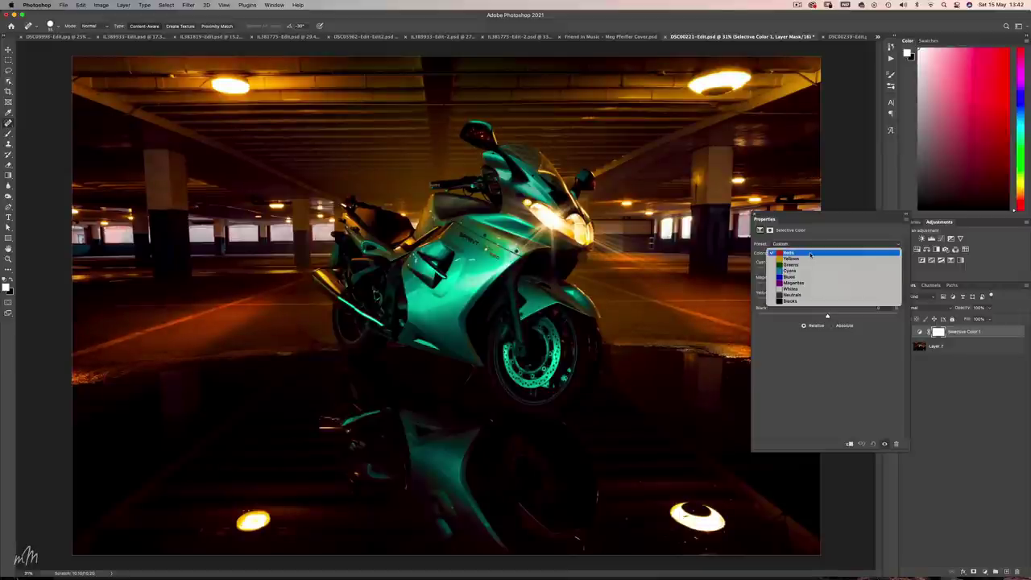
pyautogui.click(790, 289)
pyautogui.click(811, 254)
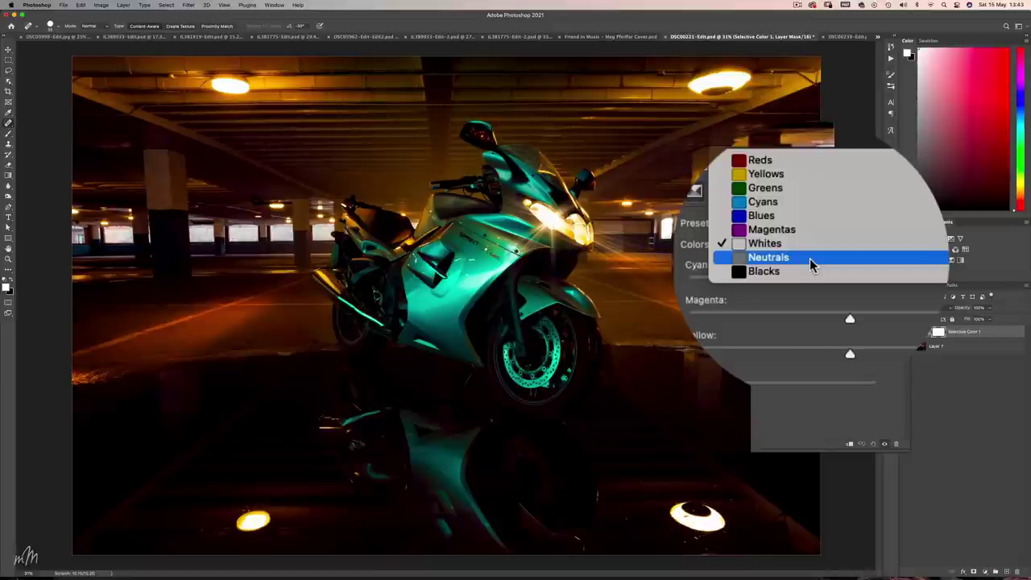
pyautogui.click(810, 260)
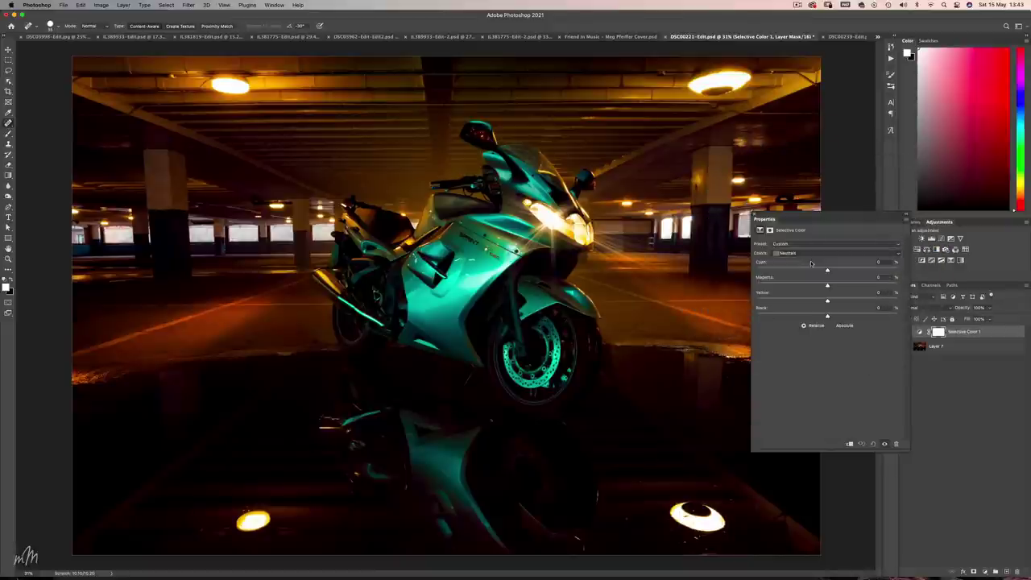
pyautogui.moveTo(828, 286); pyautogui.dragTo(831, 288)
# Slightly raise the cyan and slightly lower the yellow in the Blacks
pyautogui.click(822, 254)
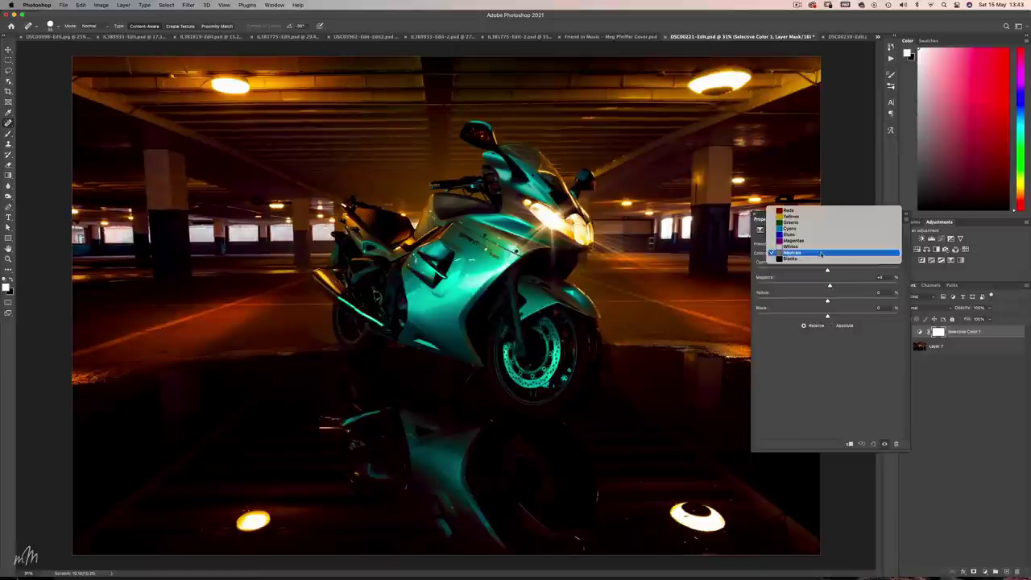
pyautogui.click(821, 259)
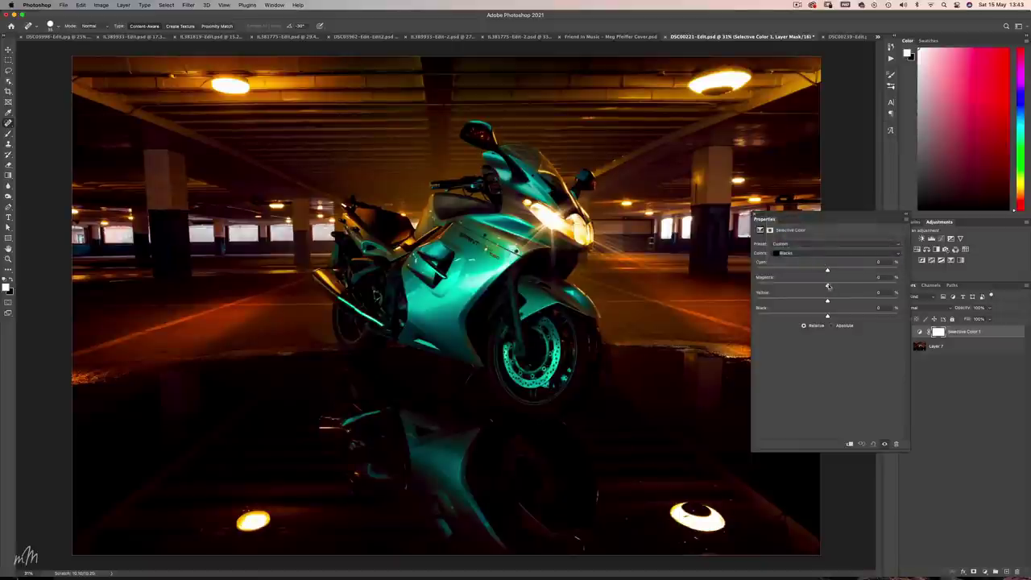
pyautogui.moveTo(828, 270); pyautogui.dragTo(830, 272)
pyautogui.moveTo(827, 301); pyautogui.dragTo(826, 319)
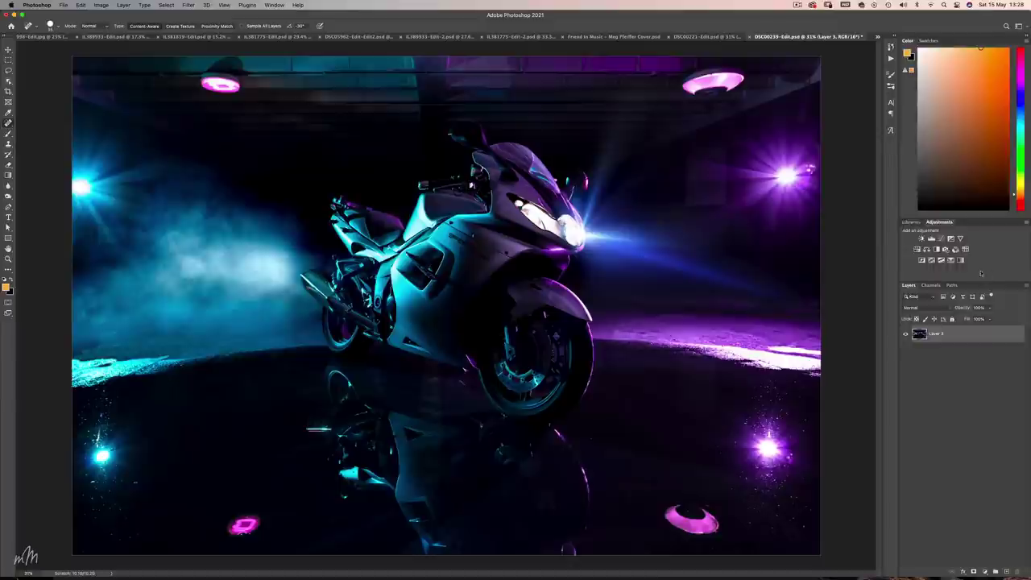
# Add a Selective Color adjustment to the blue and purple motorcycle photo and set the Magentas to cyan -100% and yellow +100%
pyautogui.click(923, 262)
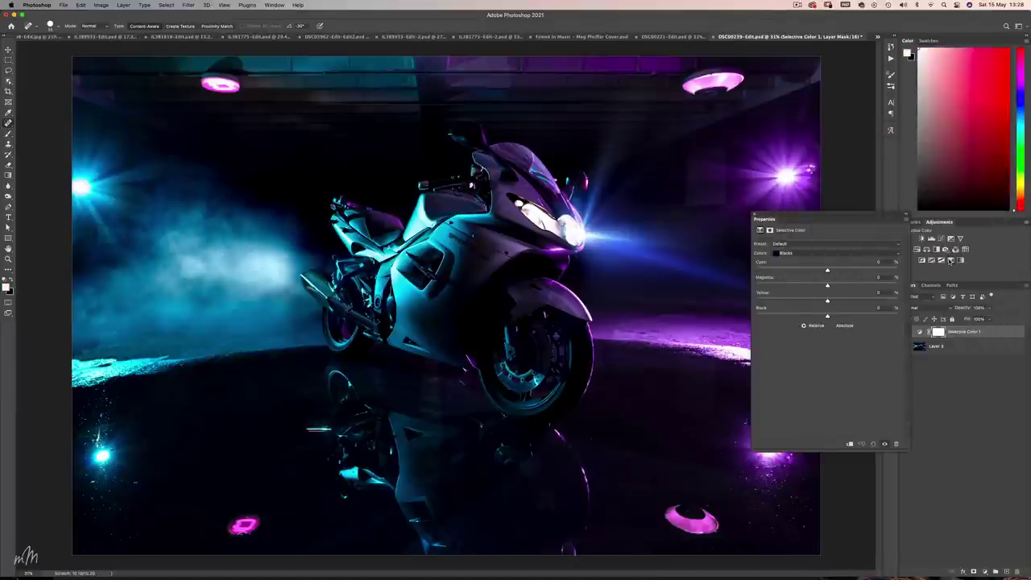
pyautogui.click(832, 253)
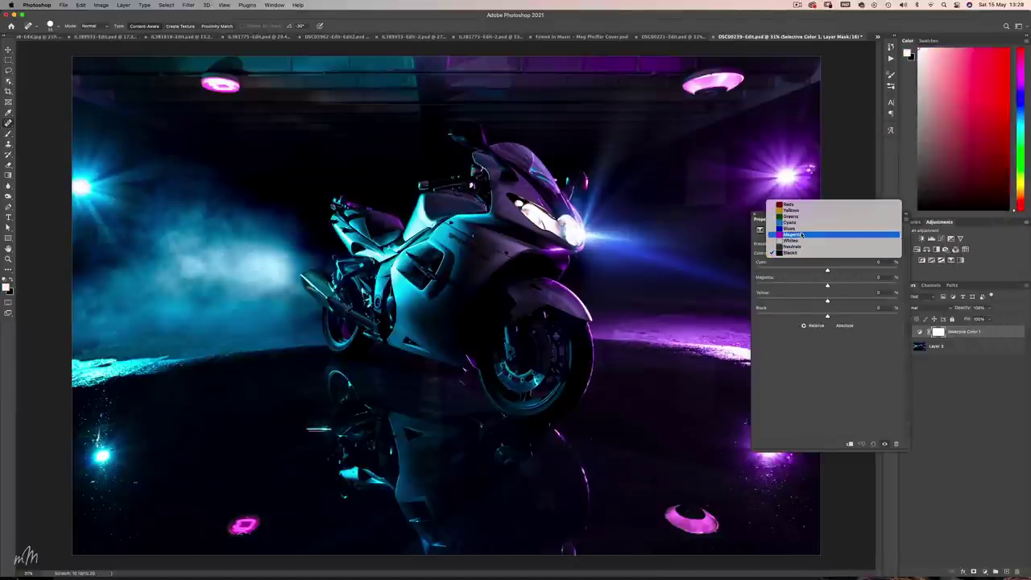
pyautogui.click(802, 234)
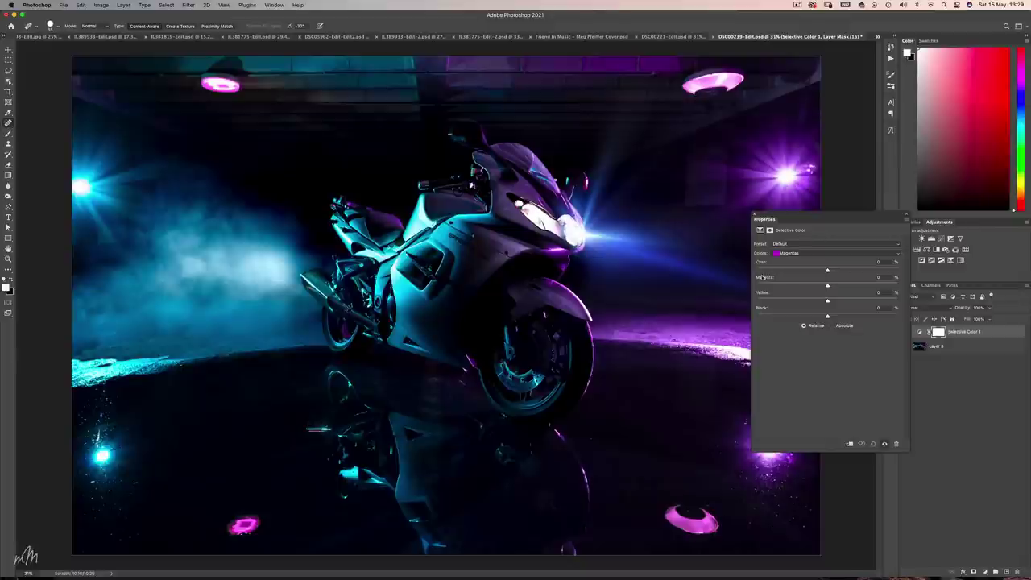
pyautogui.moveTo(827, 272); pyautogui.dragTo(755, 275)
pyautogui.moveTo(827, 301); pyautogui.dragTo(897, 300)
# Set both the Blues and the Cyans to cyan -100% and yellow +100%
pyautogui.click(808, 253)
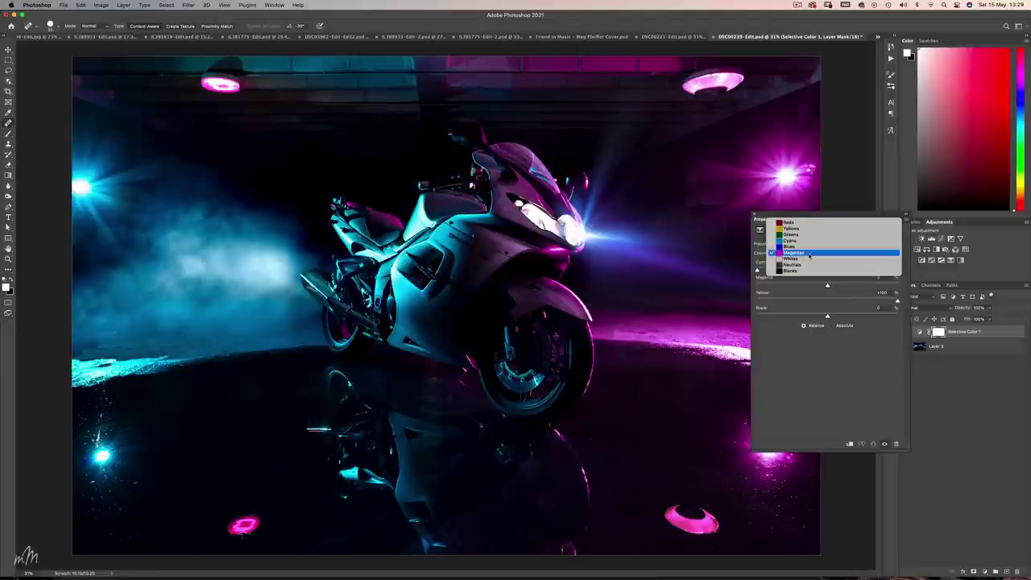
pyautogui.click(802, 249)
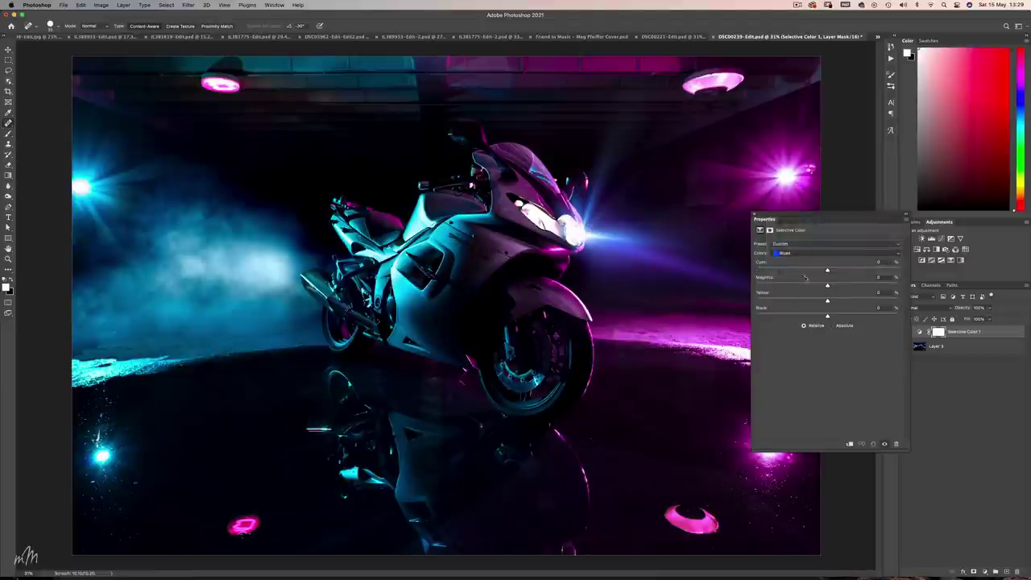
pyautogui.moveTo(828, 270); pyautogui.dragTo(758, 271)
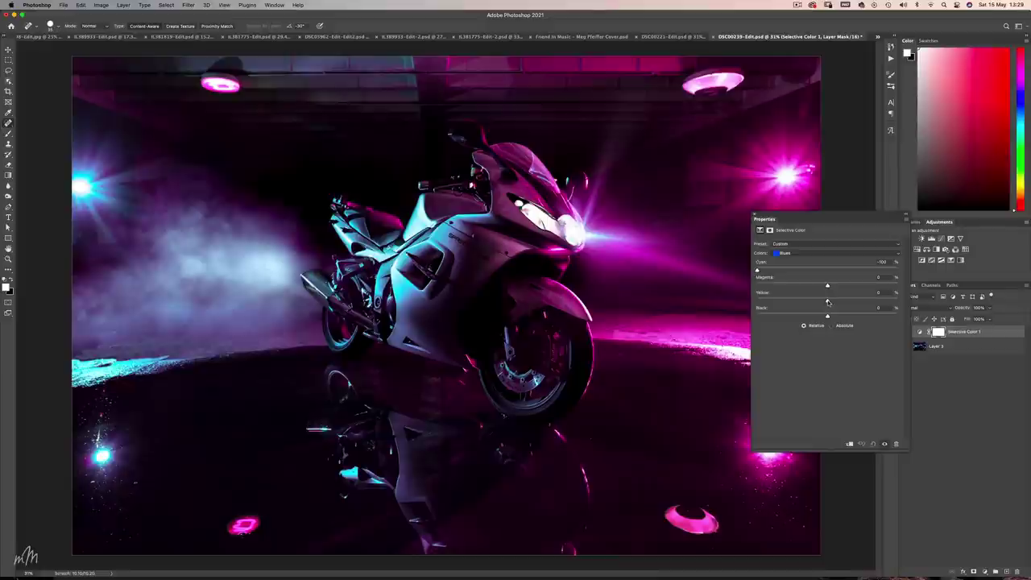
pyautogui.moveTo(828, 301); pyautogui.dragTo(904, 308)
pyautogui.click(794, 254)
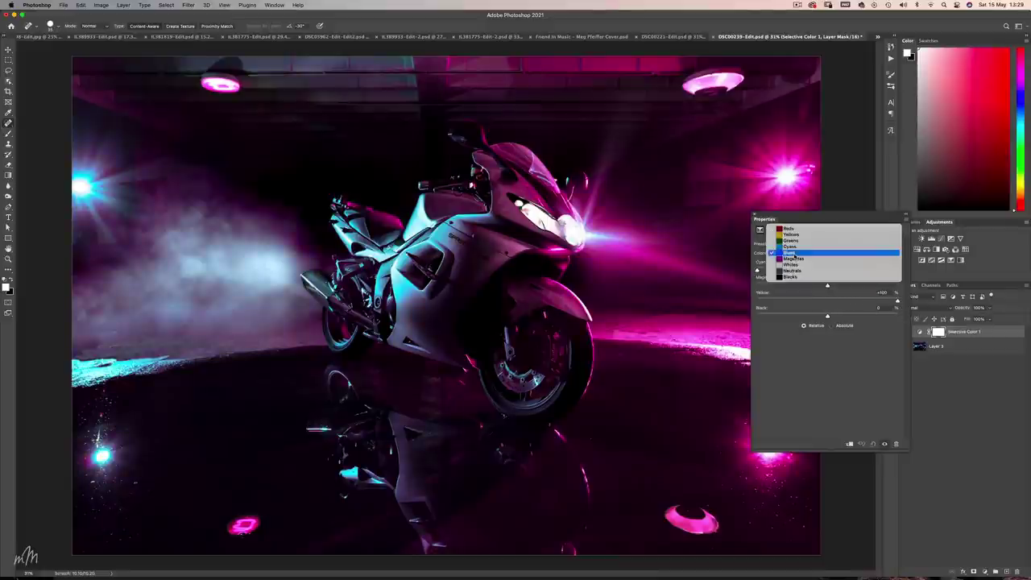
pyautogui.click(790, 247)
pyautogui.moveTo(827, 271); pyautogui.dragTo(757, 271)
pyautogui.moveTo(827, 302); pyautogui.dragTo(913, 306)
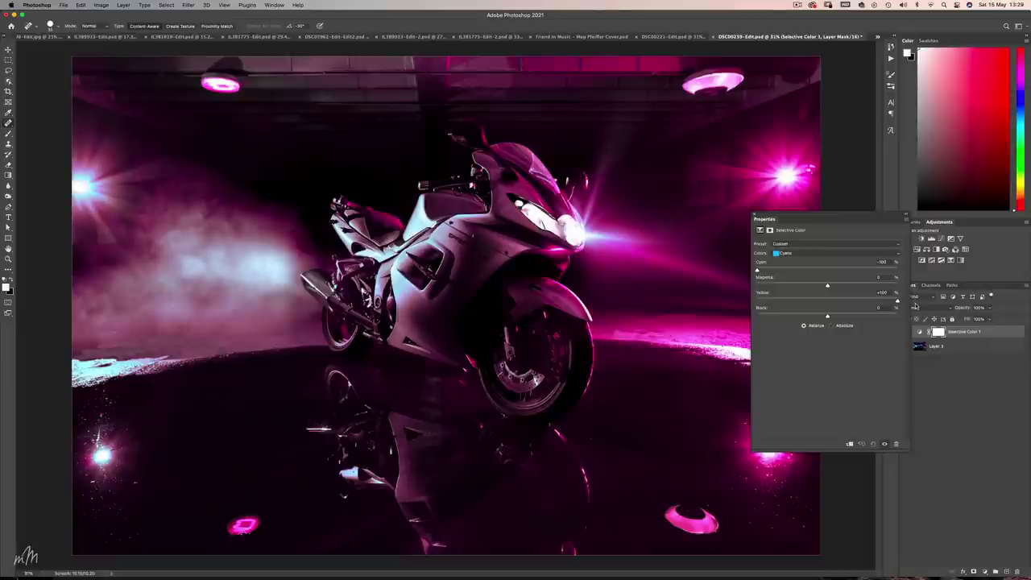
# Strongly raise the yellow in the Neutrals and slightly lower the yellow in the Blacks
pyautogui.click(809, 253)
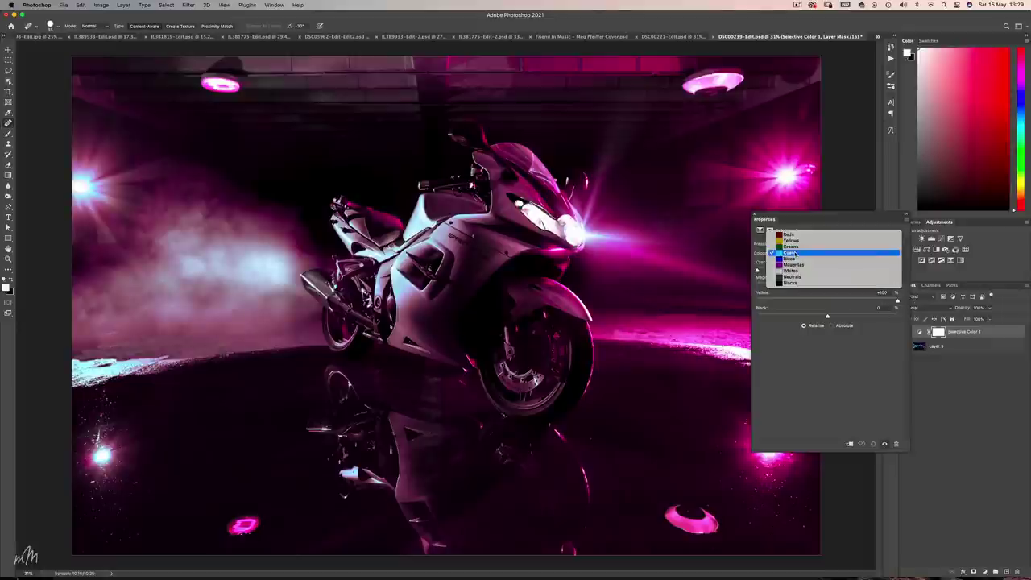
pyautogui.click(799, 279)
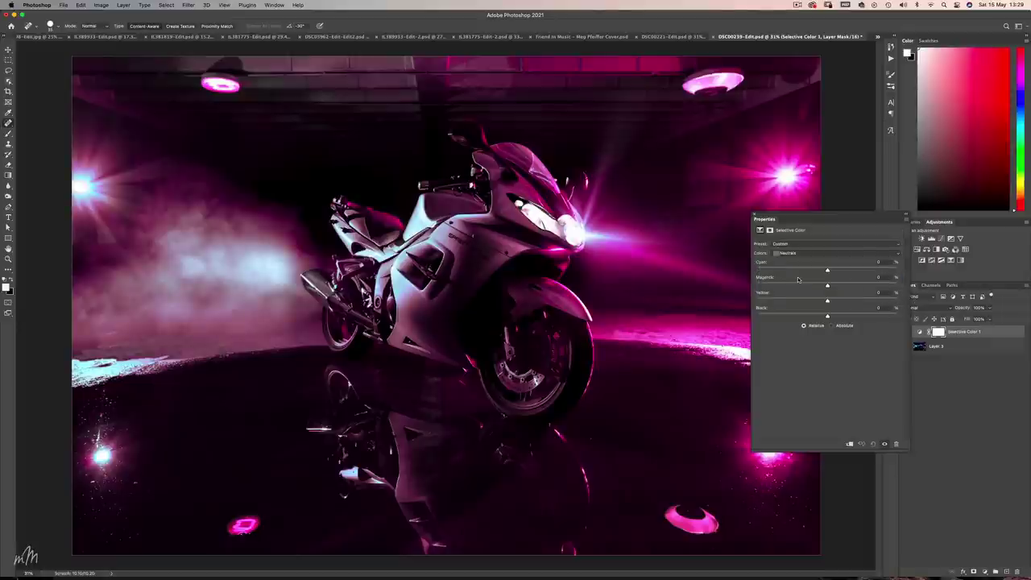
pyautogui.moveTo(828, 301); pyautogui.dragTo(862, 299)
pyautogui.click(799, 254)
pyautogui.click(798, 261)
pyautogui.moveTo(826, 302); pyautogui.dragTo(824, 302)
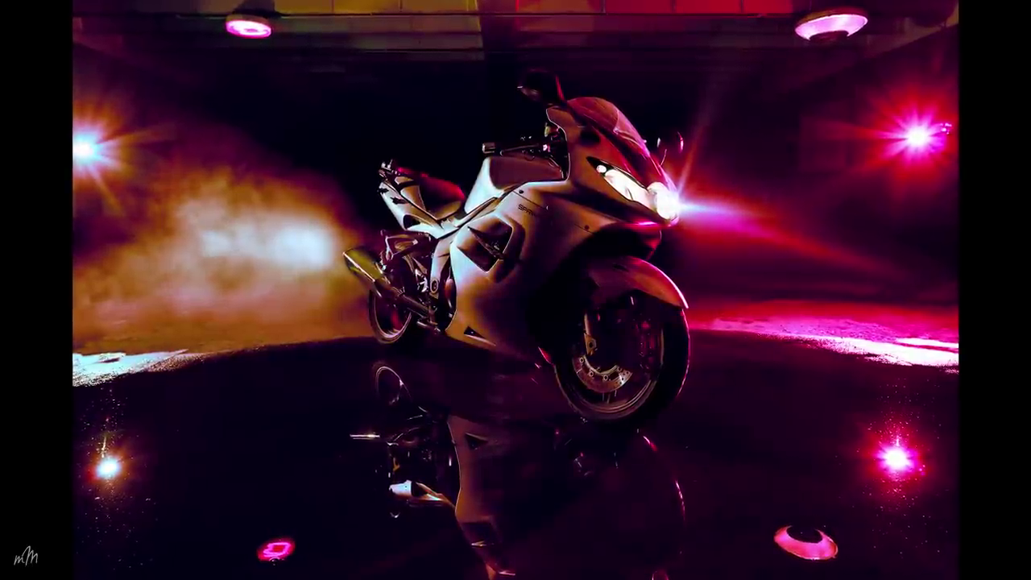
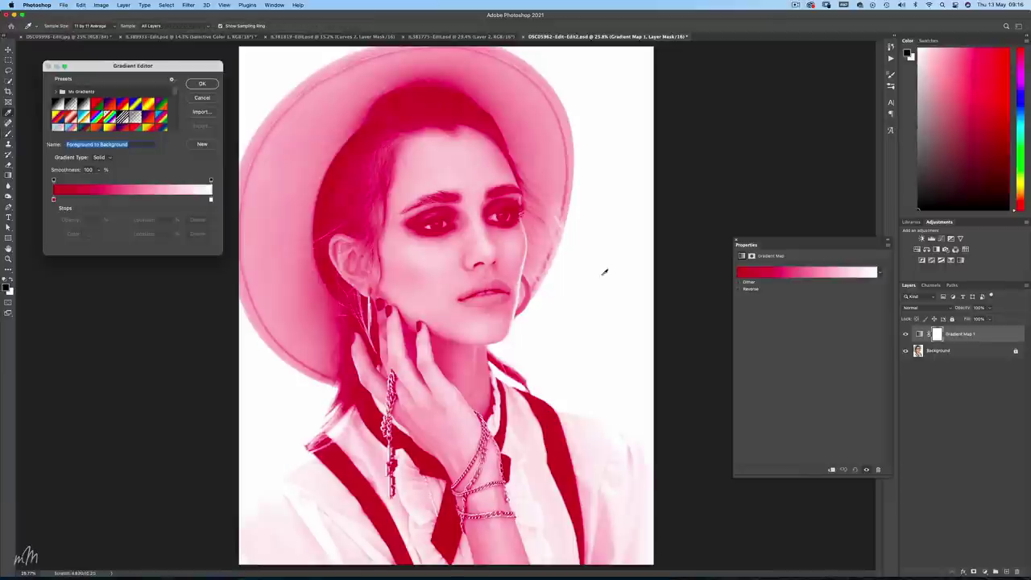
# Apply the Foreground to Background preset to the portrait's gradient map and add a black color stop at 13%
pyautogui.click(56, 103)
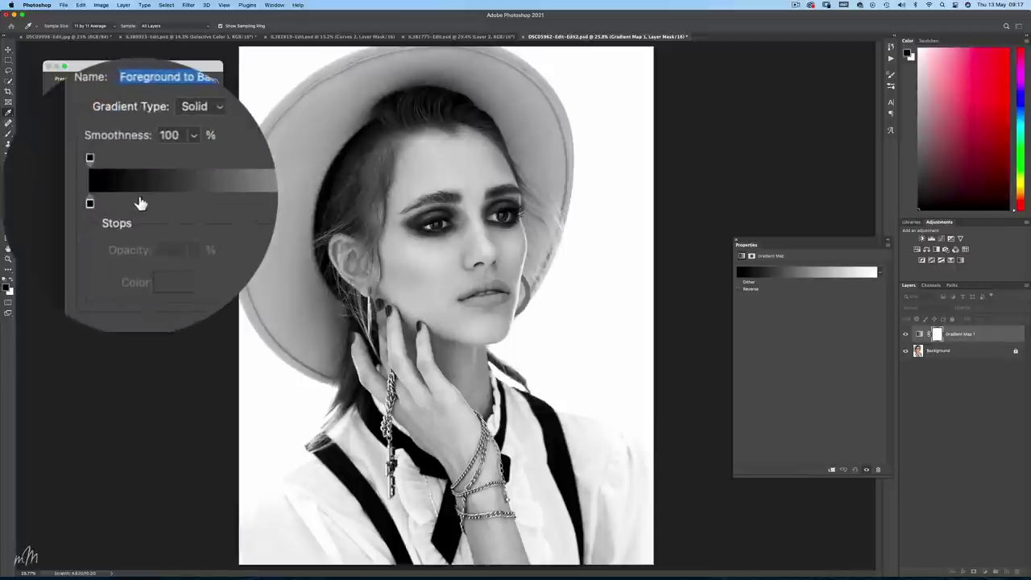
pyautogui.click(74, 199)
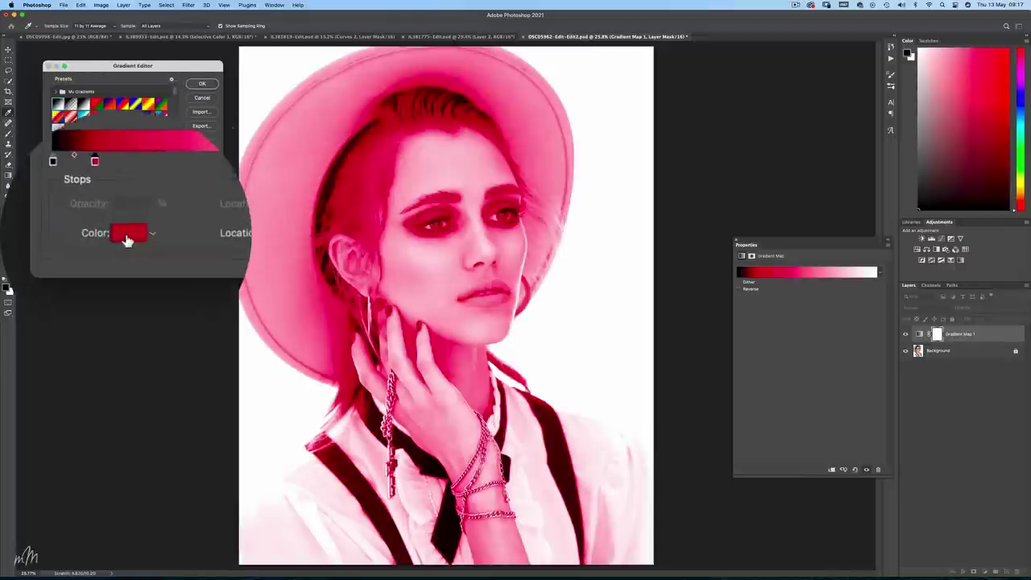
pyautogui.click(90, 234)
pyautogui.moveTo(687, 221); pyautogui.dragTo(675, 227)
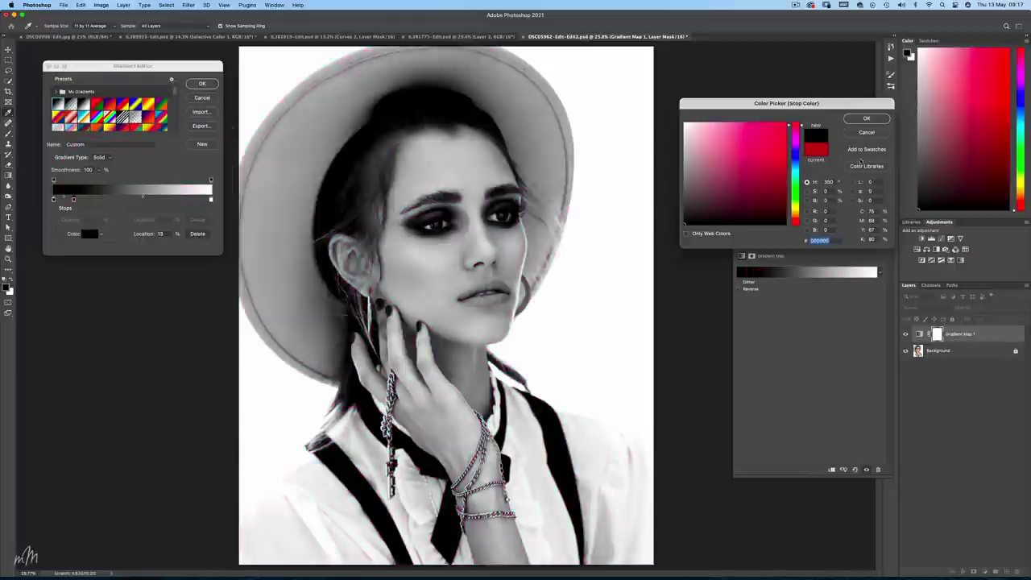
pyautogui.click(877, 121)
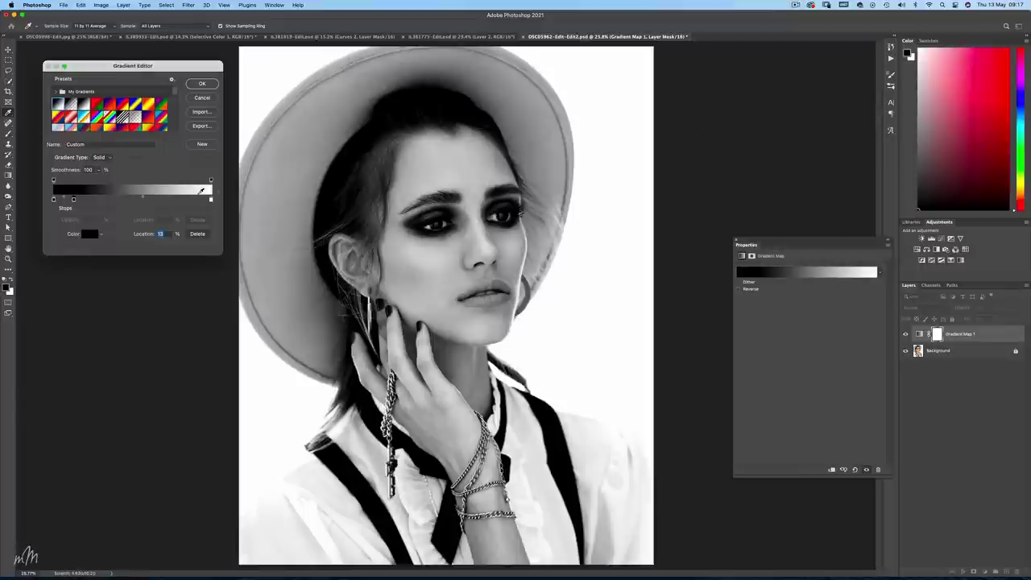
# Add a white color stop at about 86% to the portrait's gradient map and apply the edited gradient
pyautogui.click(191, 200)
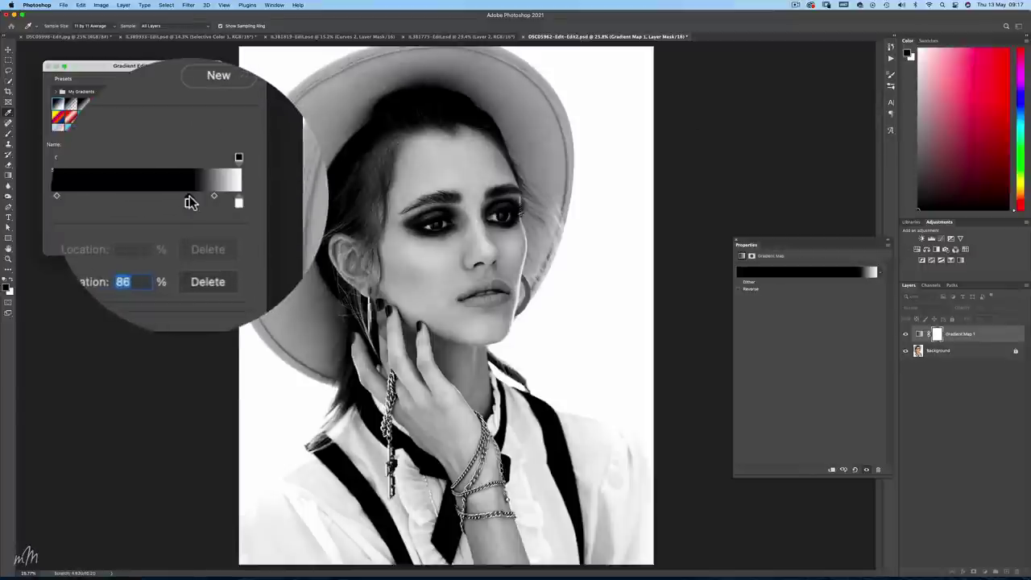
pyautogui.click(89, 234)
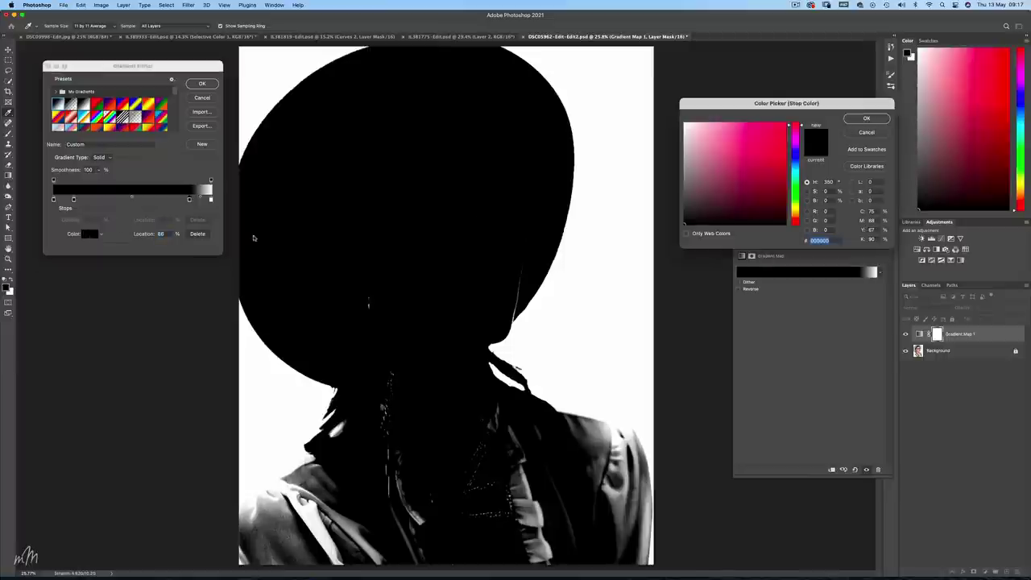
pyautogui.moveTo(686, 126); pyautogui.dragTo(675, 120)
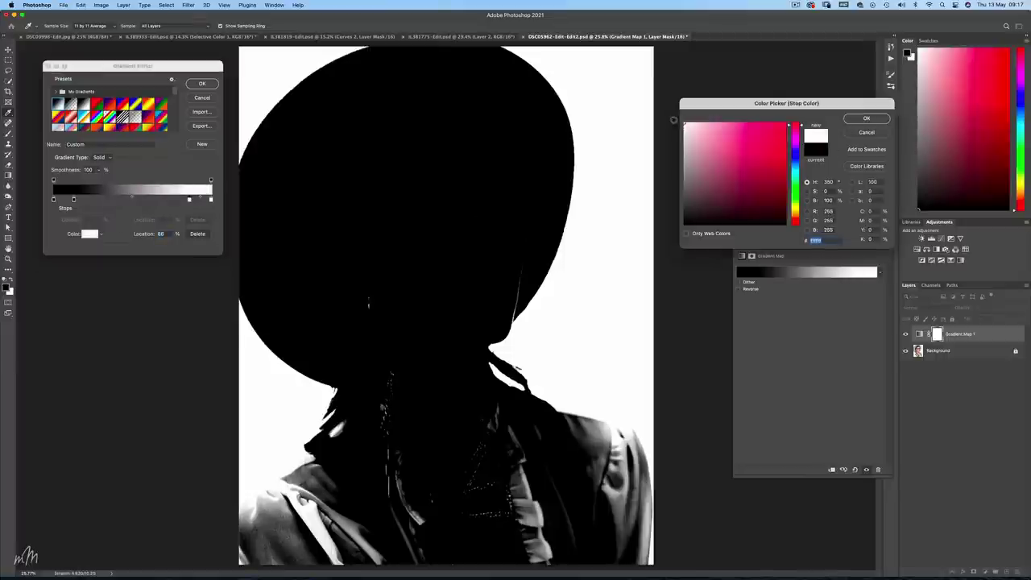
pyautogui.click(867, 118)
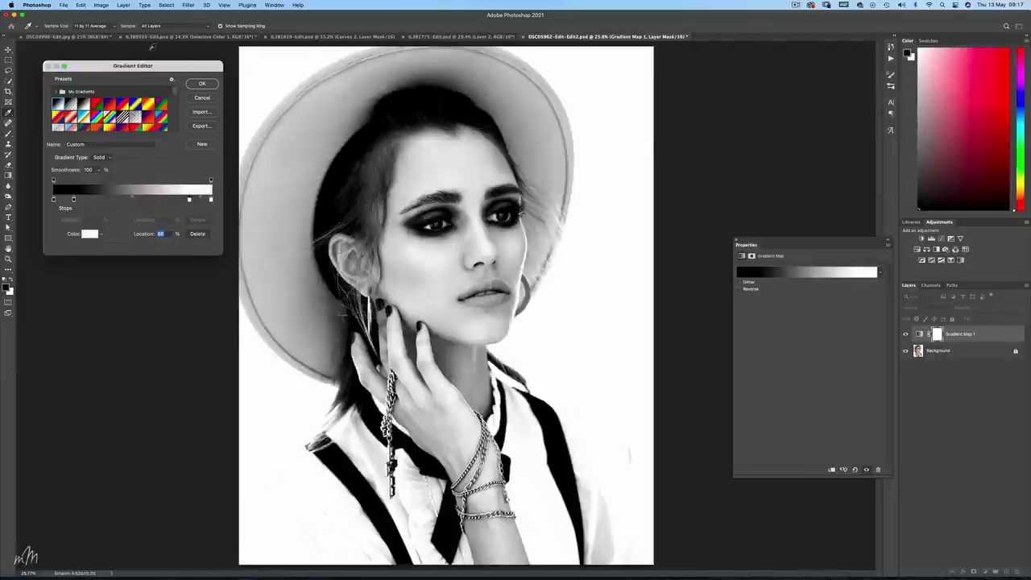
pyautogui.click(200, 84)
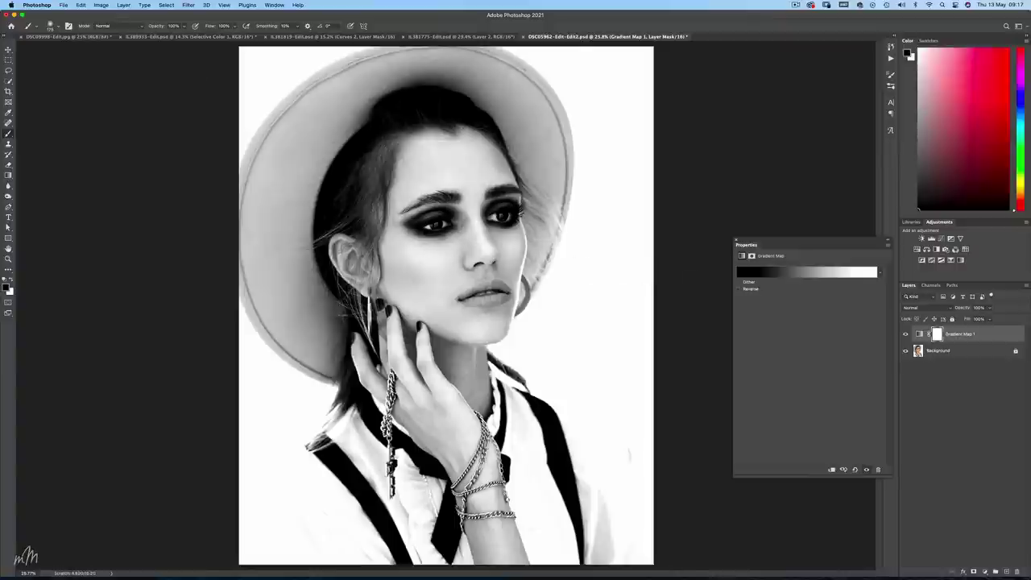
pyautogui.click(736, 240)
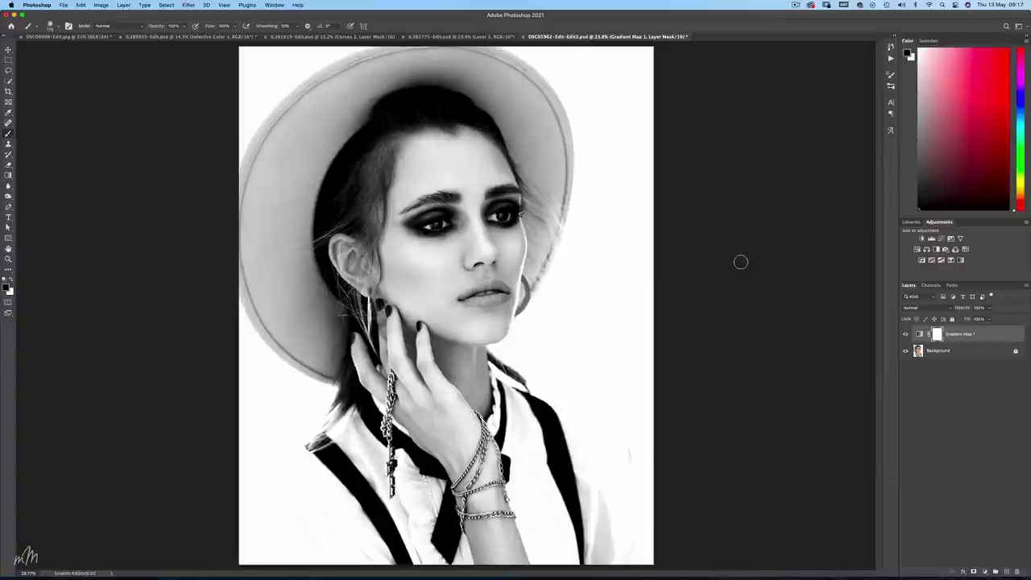
# Lower the gradient map layer's opacity to 30%, set its blend mode to Hard Light, and compare the portrait with and without it
pyautogui.click(990, 308)
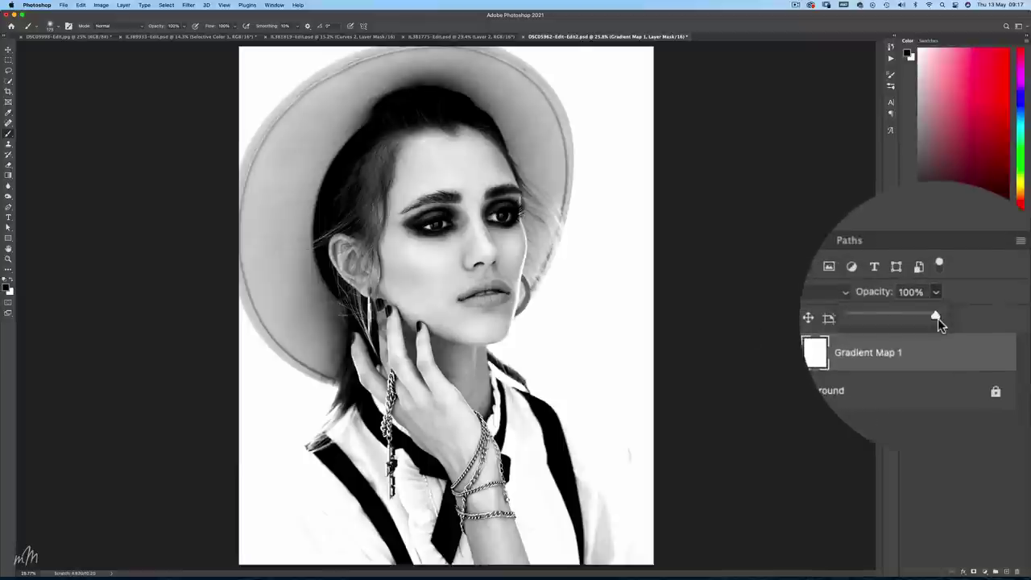
pyautogui.moveTo(986, 318); pyautogui.dragTo(964, 318)
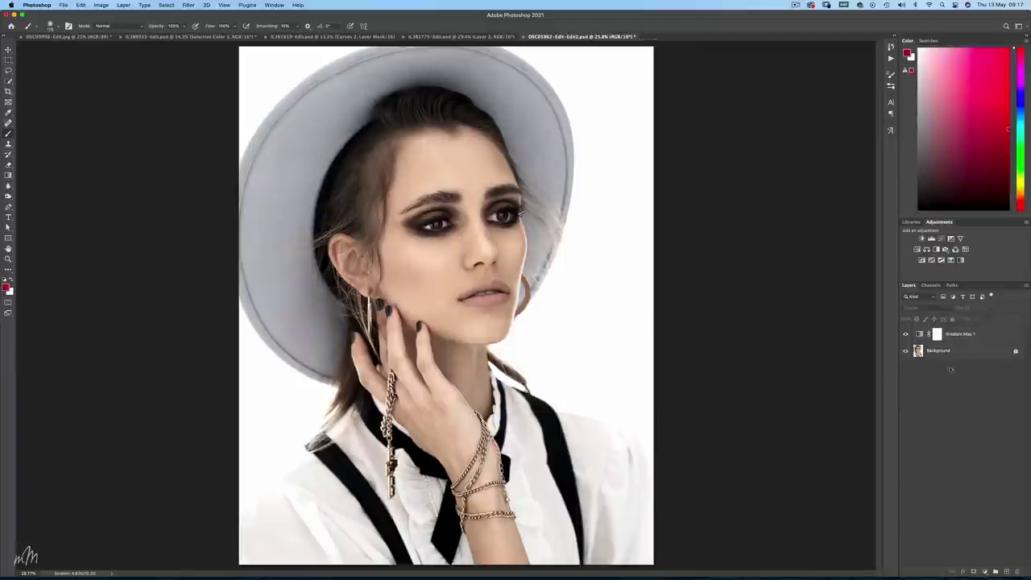
pyautogui.click(927, 307)
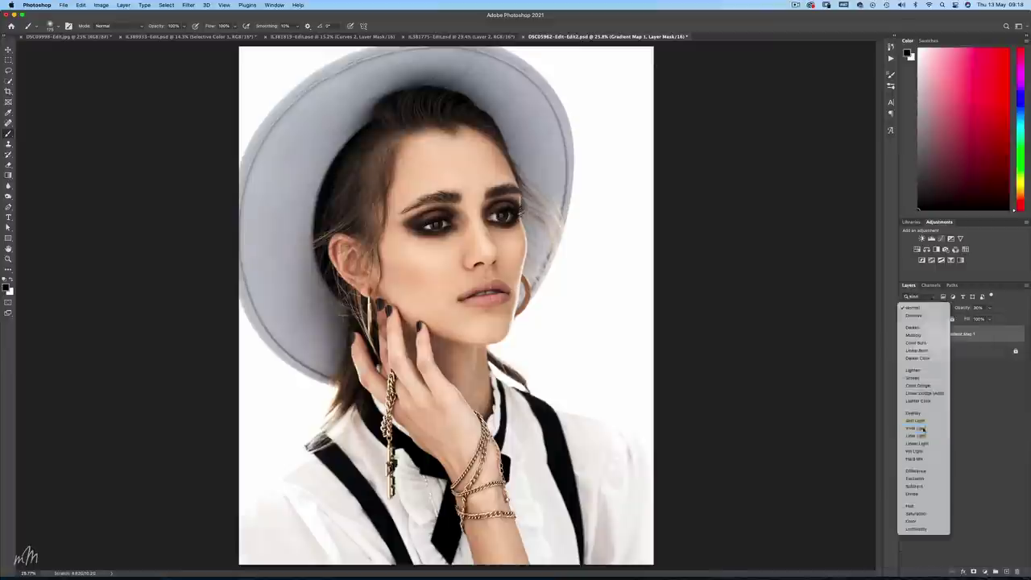
pyautogui.click(924, 429)
pyautogui.click(905, 335)
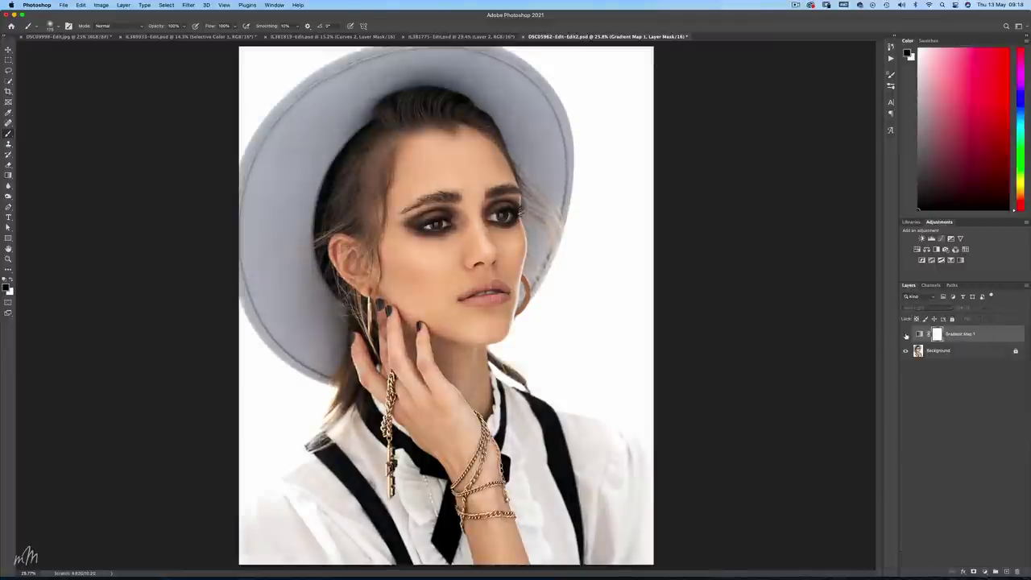
pyautogui.click(905, 336)
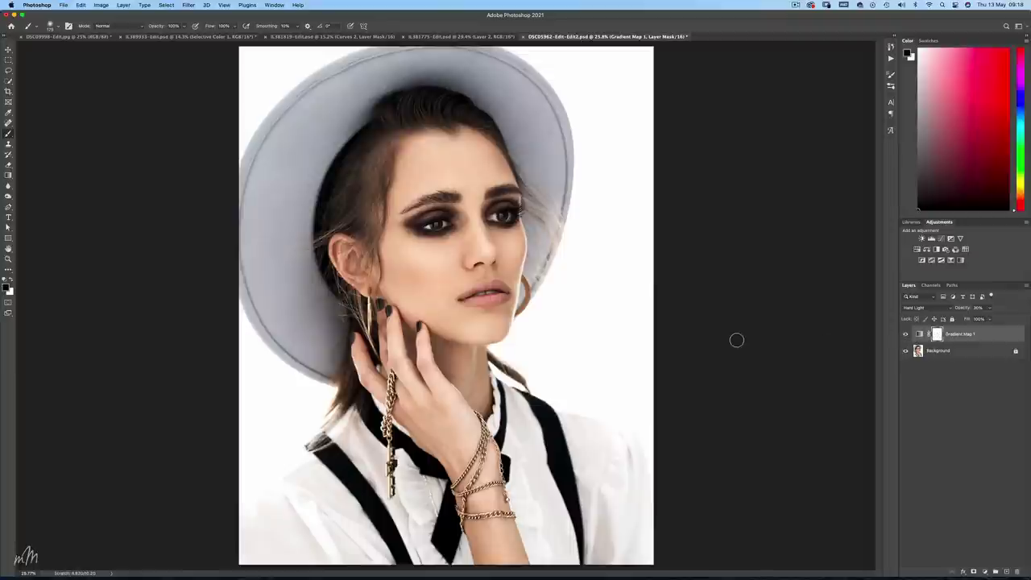
# Paint black on the gradient map's mask over the eyes and dark hair, and check the effect by toggling the layer's visibility
pyautogui.moveTo(448, 216)
pyautogui.mouseDown()
pyautogui.moveTo(411, 220)
pyautogui.moveTo(435, 231)
pyautogui.moveTo(446, 228)
pyautogui.moveTo(414, 218)
pyautogui.moveTo(504, 195)
pyautogui.mouseUp()
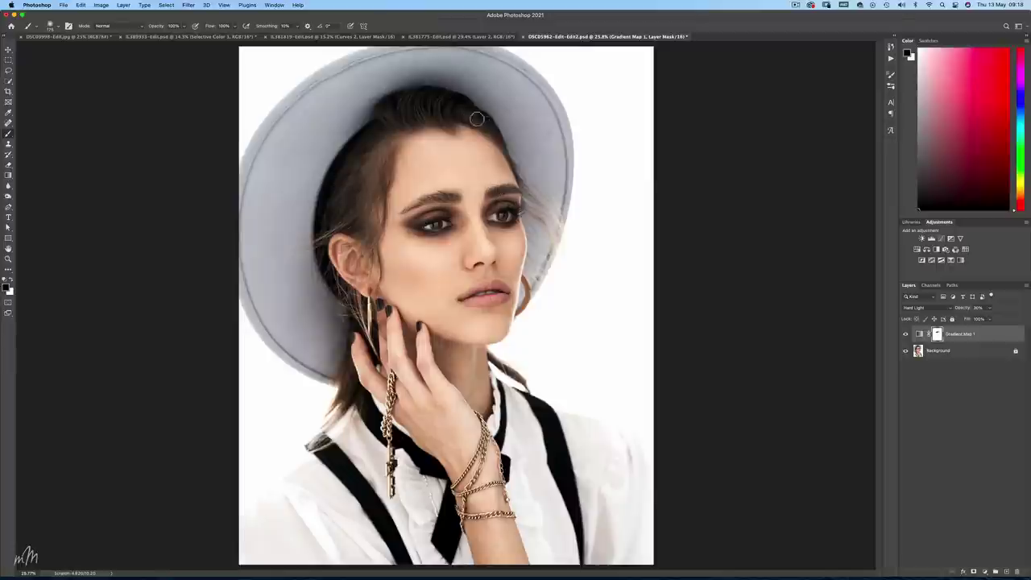
pyautogui.moveTo(477, 120)
pyautogui.mouseDown()
pyautogui.moveTo(411, 113)
pyautogui.moveTo(327, 201)
pyautogui.moveTo(344, 377)
pyautogui.moveTo(329, 449)
pyautogui.mouseUp()
pyautogui.click(906, 334)
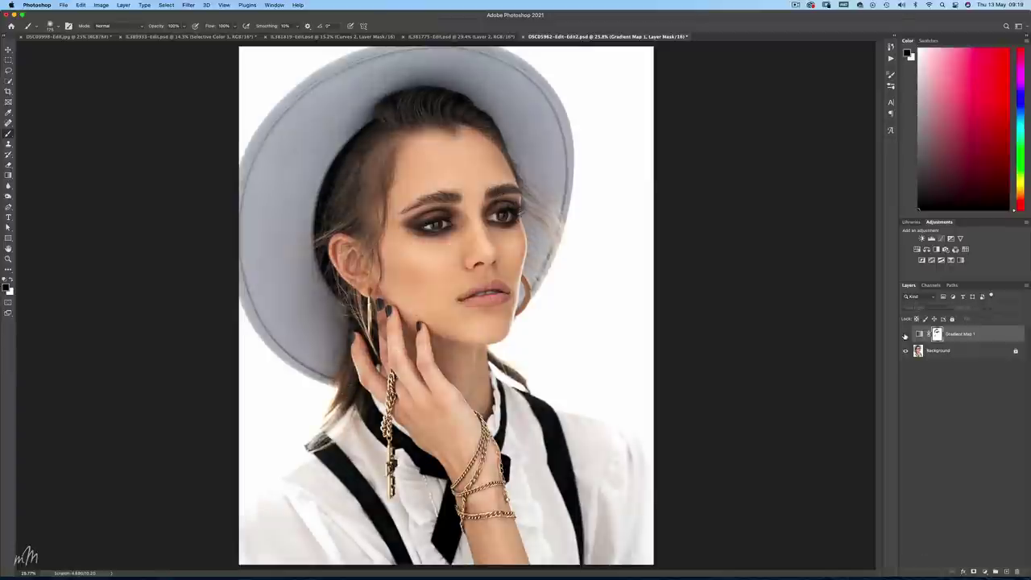
pyautogui.click(906, 333)
# Reduce the gradient map layer's opacity to 24% and compare the portrait with and without it
pyautogui.click(991, 307)
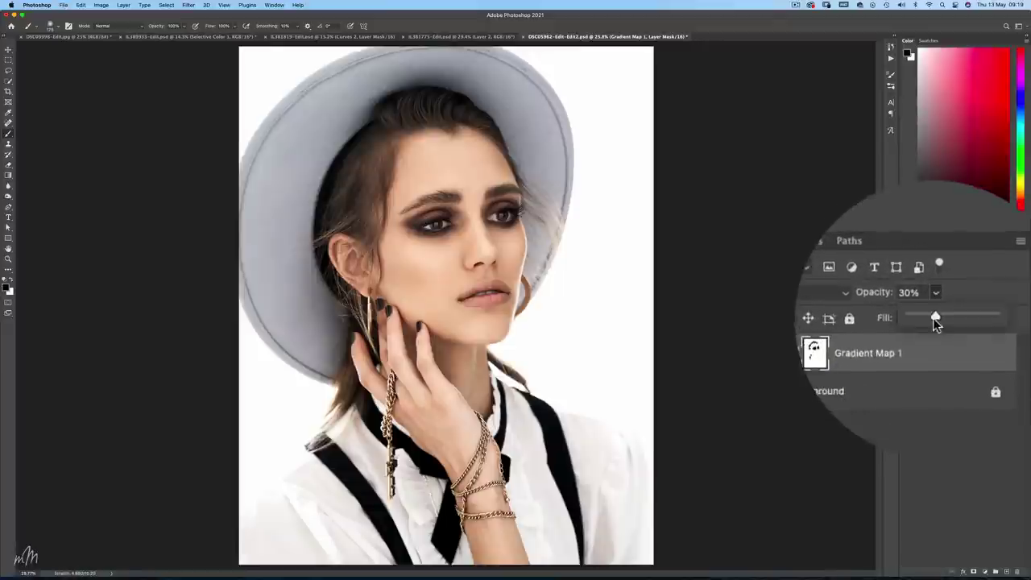
pyautogui.moveTo(990, 318); pyautogui.dragTo(988, 318)
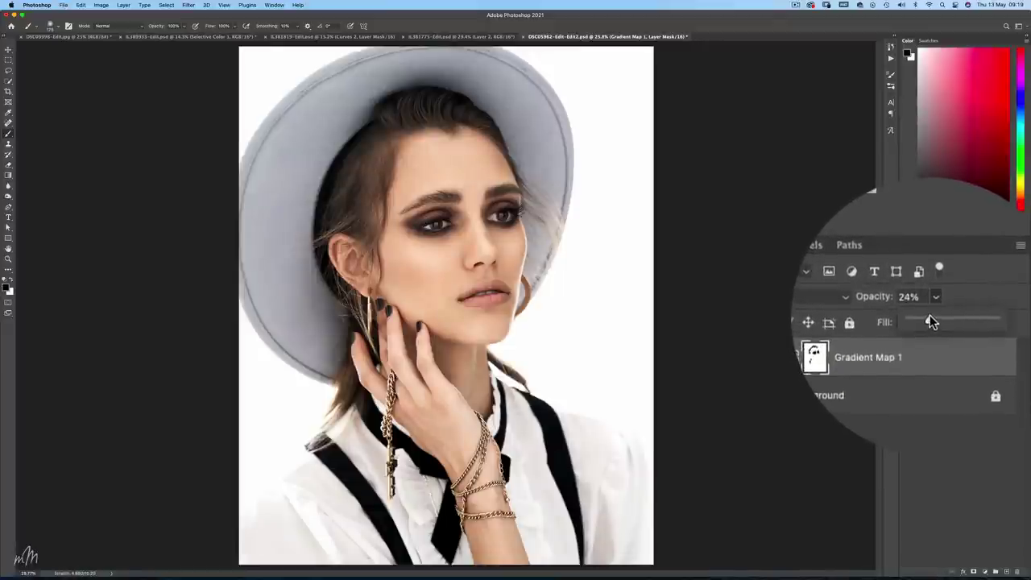
pyautogui.click(906, 333)
pyautogui.click(905, 334)
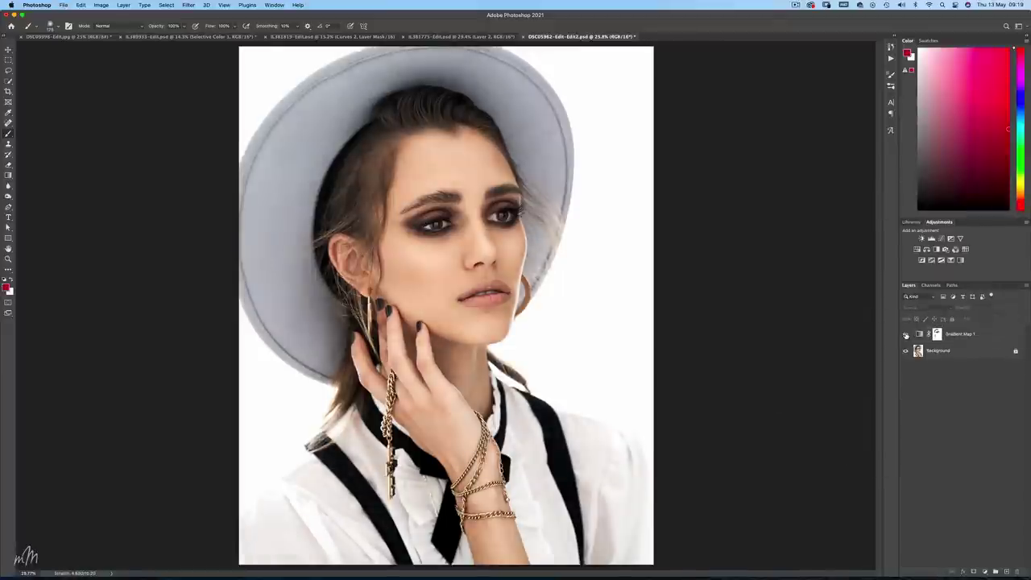
# Add a Selective Color adjustment above the gradient map, lower the black in the Whites to about -26%, and compare with the original portrait
pyautogui.click(972, 335)
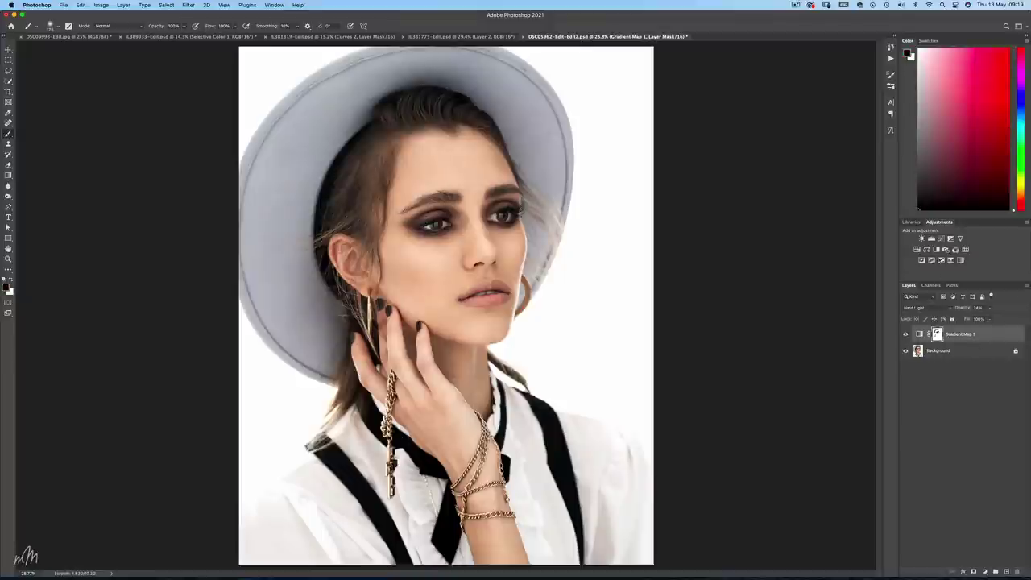
pyautogui.click(951, 260)
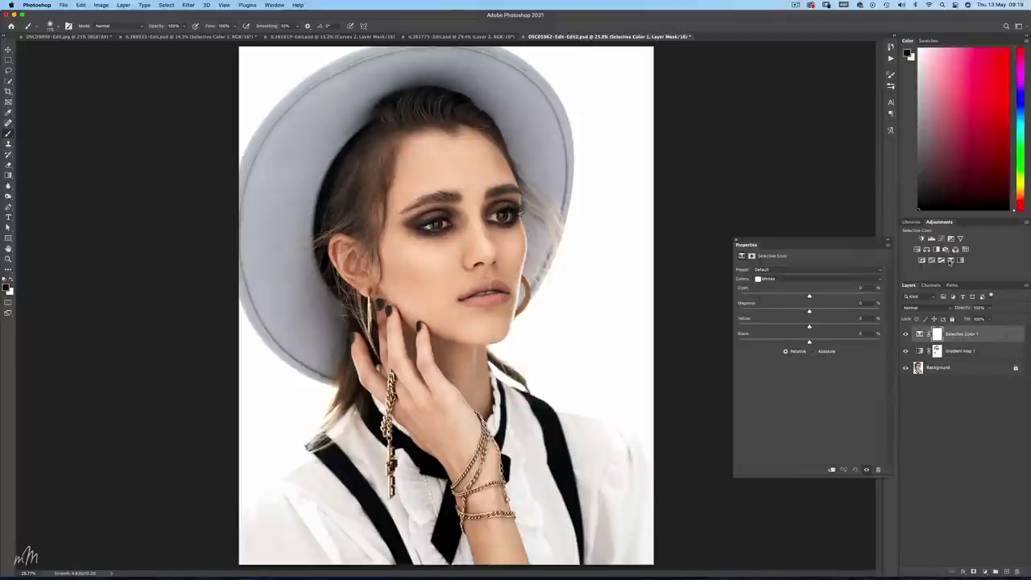
pyautogui.click(772, 279)
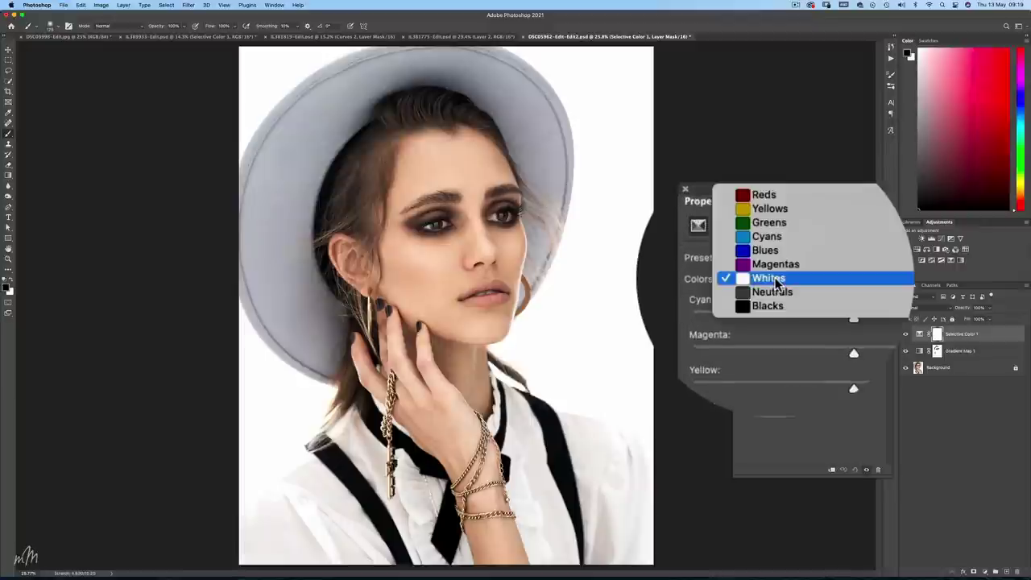
pyautogui.click(772, 280)
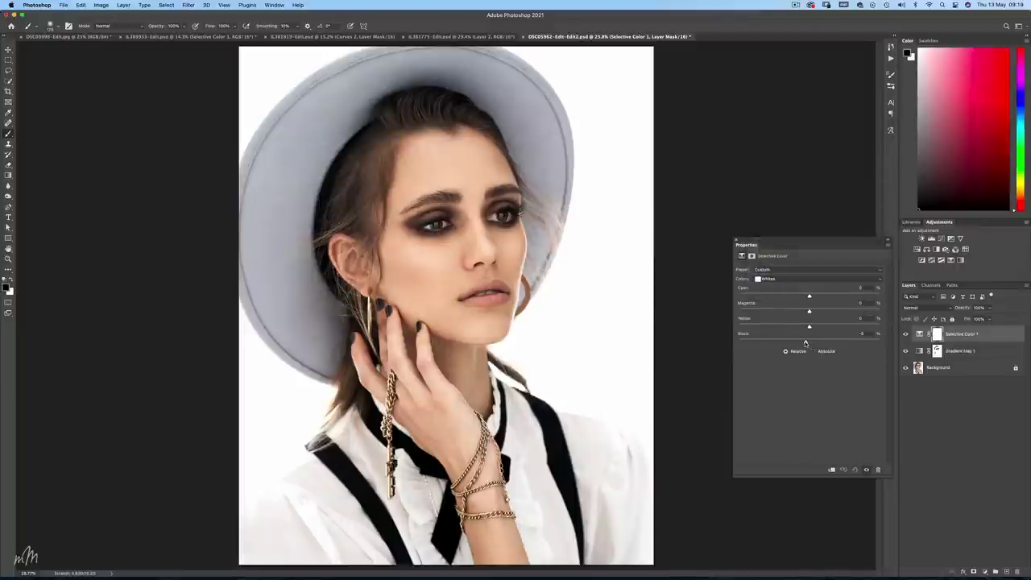
pyautogui.moveTo(805, 343)
pyautogui.mouseDown()
pyautogui.moveTo(744, 356)
pyautogui.moveTo(788, 352)
pyautogui.mouseUp()
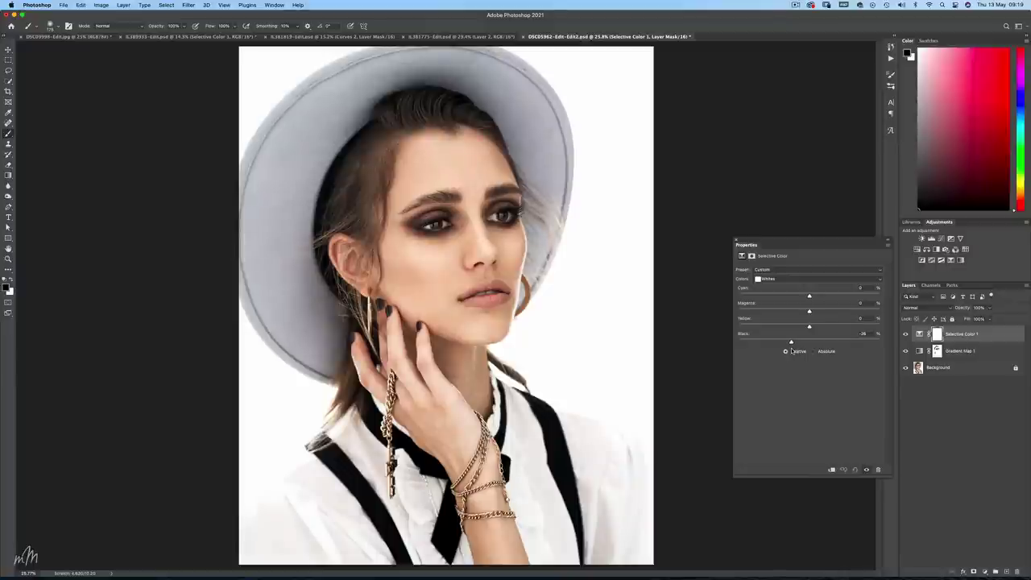
pyautogui.click(735, 240)
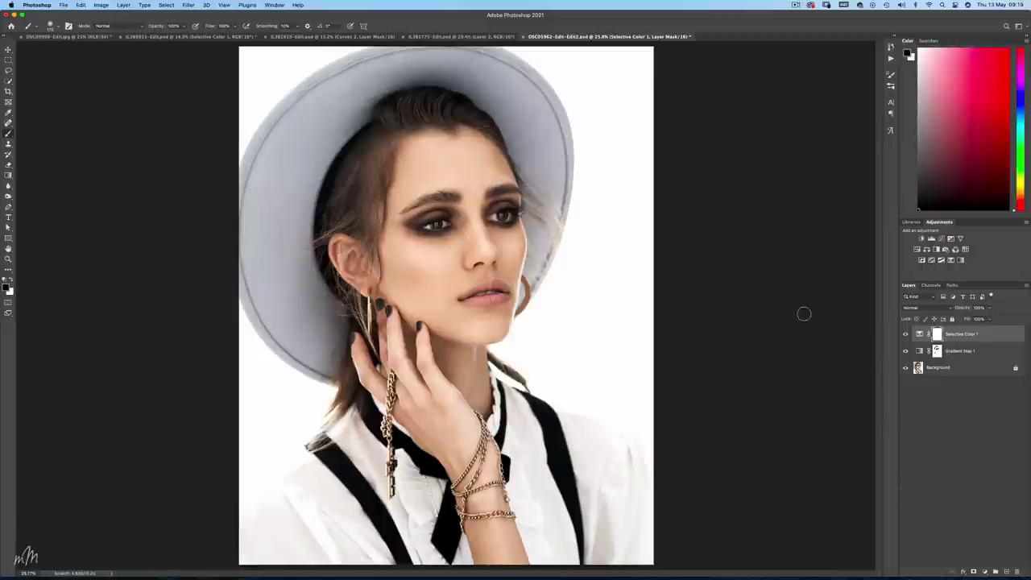
pyautogui.click(905, 336)
pyautogui.click(906, 335)
pyautogui.keyDown('alt'); pyautogui.click(906, 369); pyautogui.keyUp('alt')
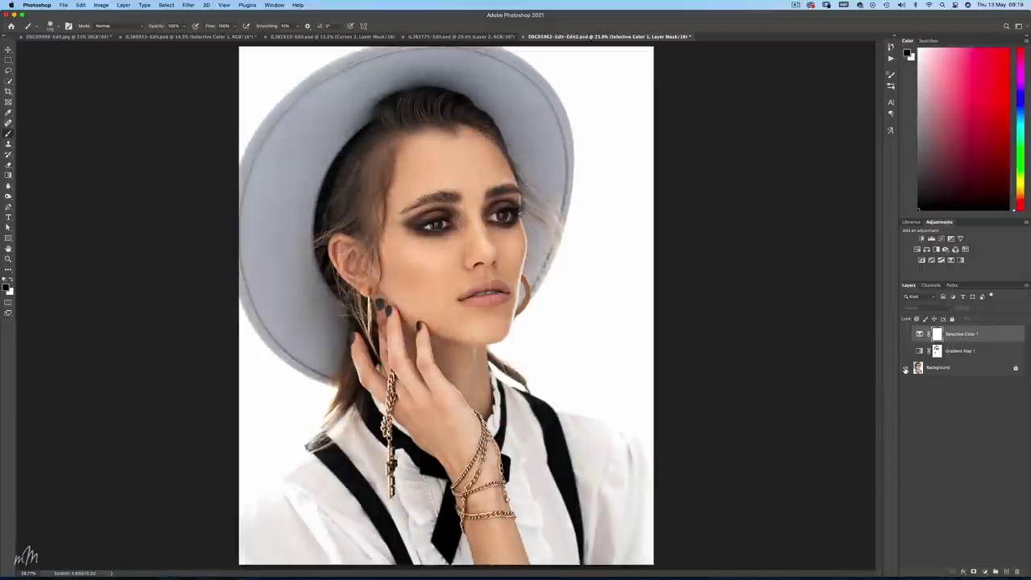
pyautogui.keyDown('alt'); pyautogui.click(906, 368); pyautogui.keyUp('alt')
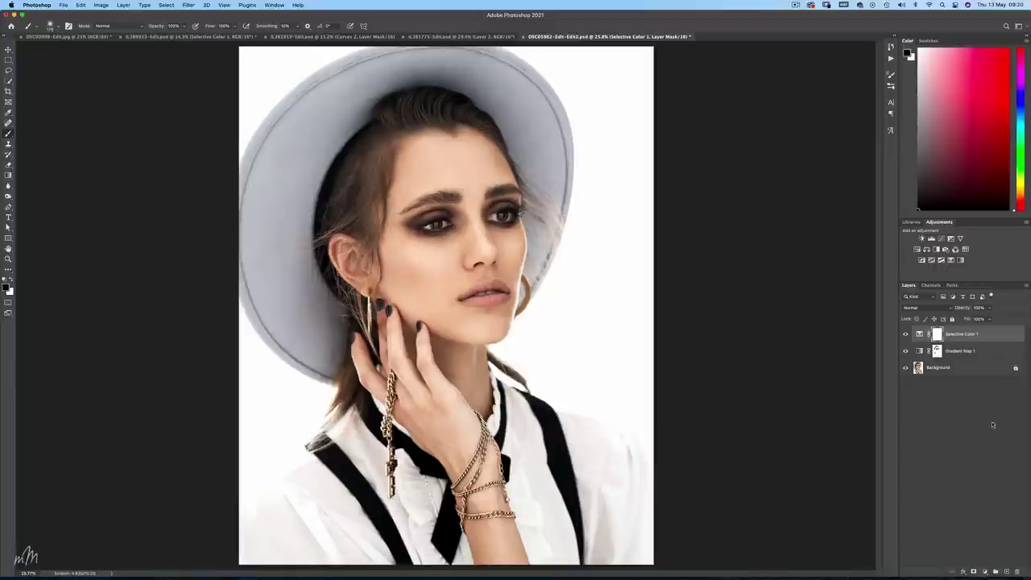
# Create a new layer named Lips above the Selective Color adjustment
pyautogui.click(1006, 571)
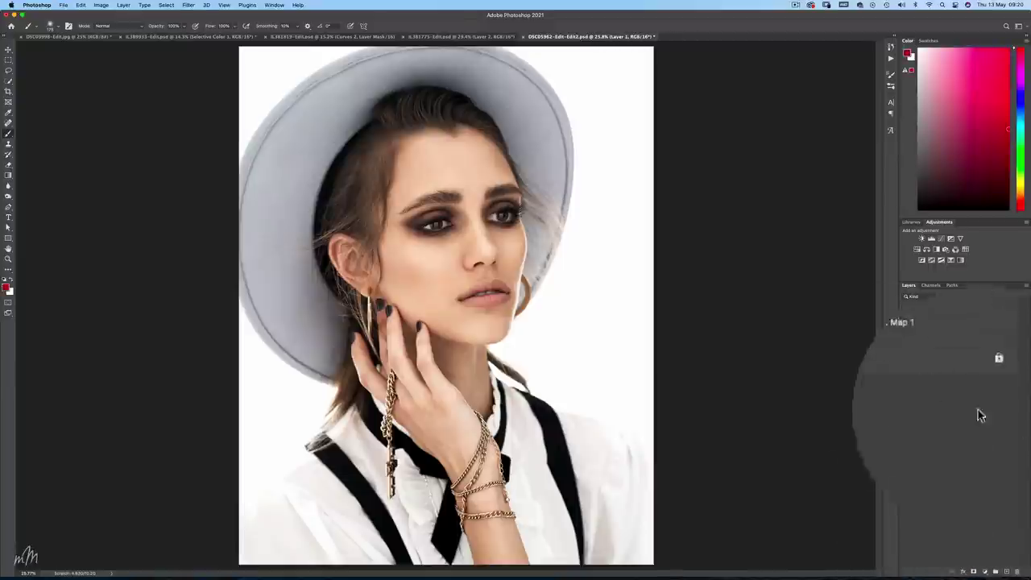
pyautogui.write('Lips')
pyautogui.press('Return')
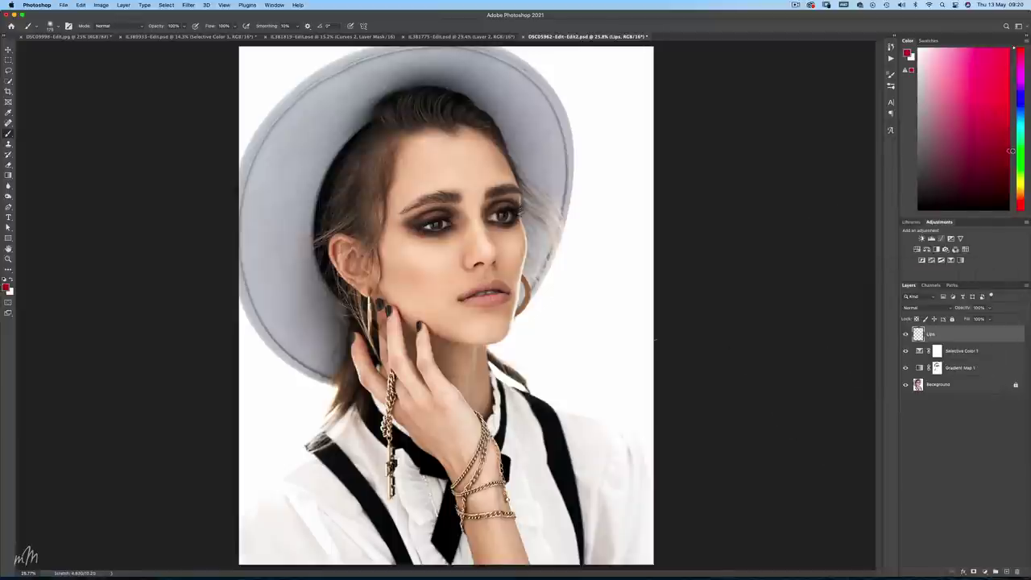
# Set the brush hardness to about 70% and shrink the brush to about 60 px for painting the lips
pyautogui.scroll(10, 482, 300)
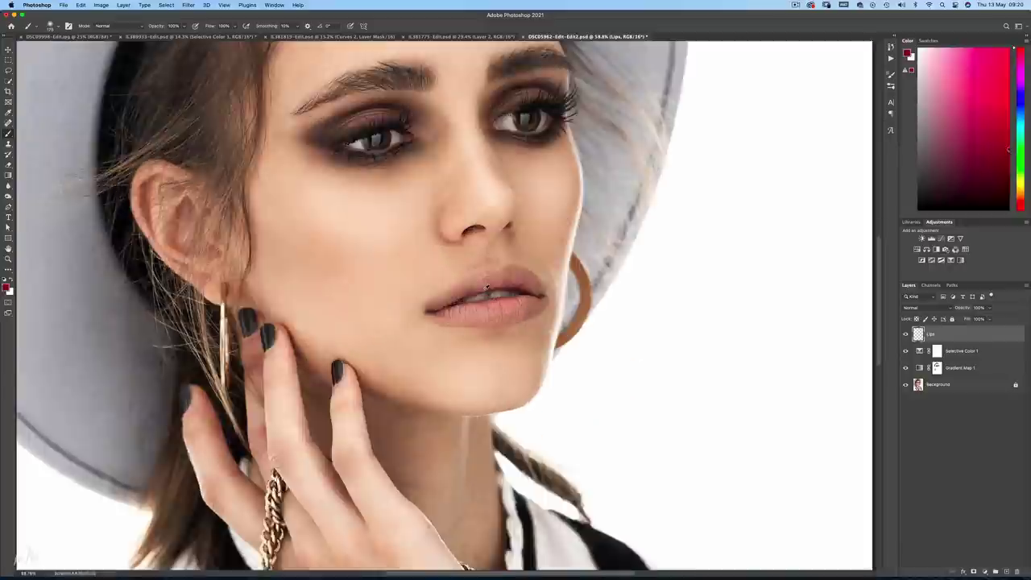
pyautogui.click(56, 26)
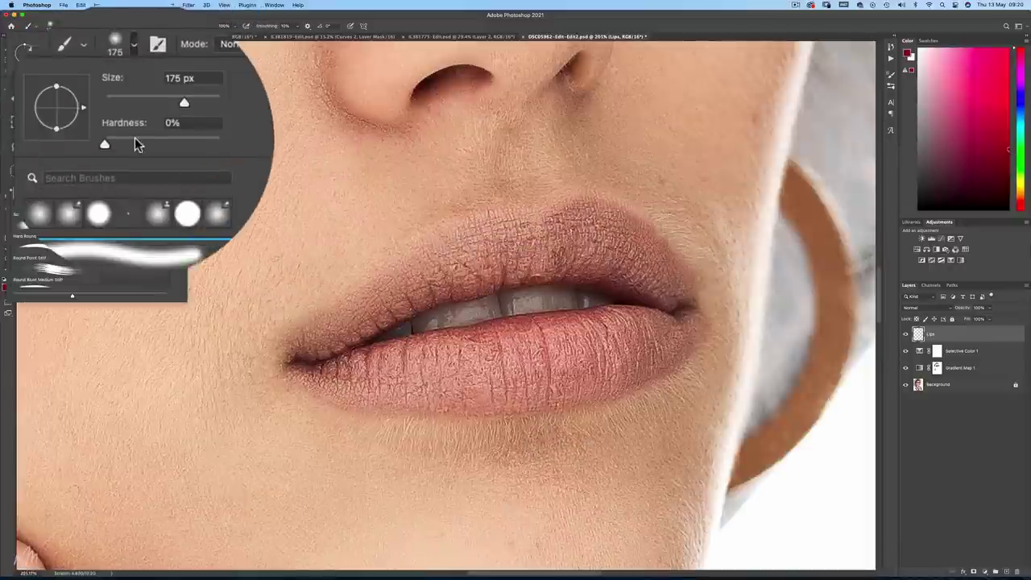
pyautogui.moveTo(65, 66); pyautogui.dragTo(82, 69)
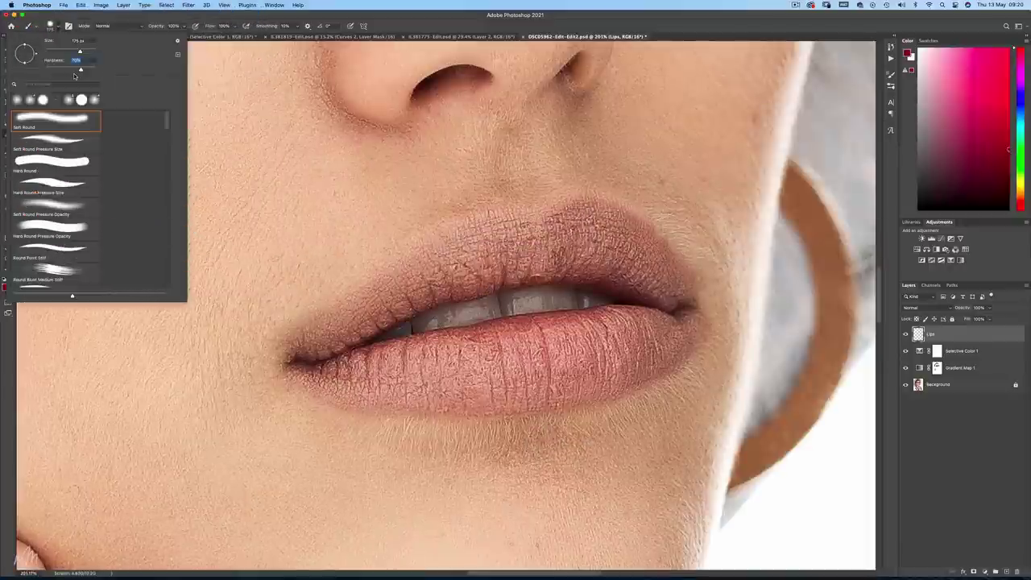
pyautogui.press('Return')
pyautogui.press('[')
pyautogui.press('[')
pyautogui.press('[')
pyautogui.press('[')
pyautogui.press('[')
pyautogui.press('[')
pyautogui.press('[')
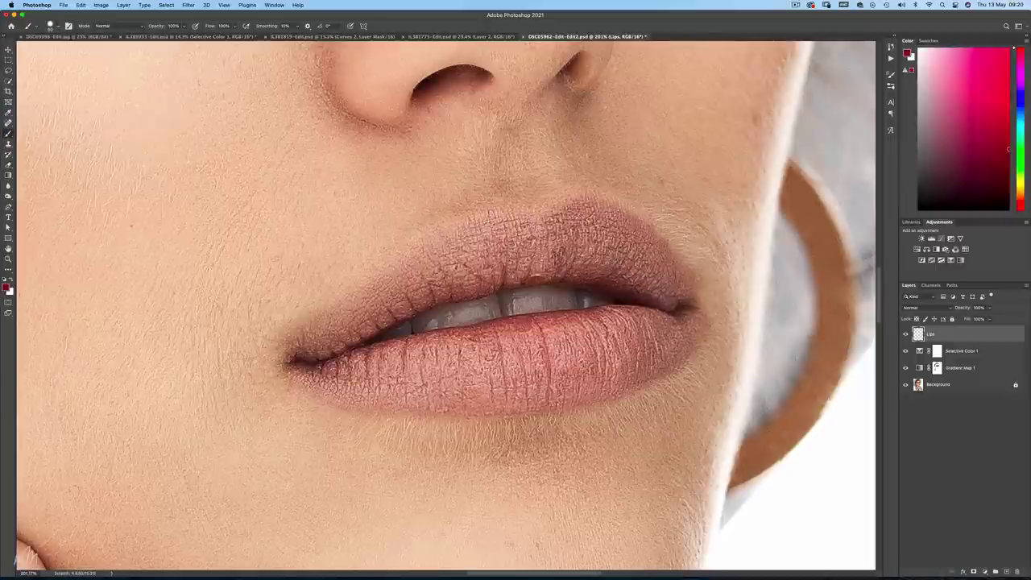
# Undo a test dab, soften the brush edge, and paint the upper and lower lips dark red on the Lips layer
pyautogui.moveTo(670, 284)
pyautogui.mouseDown()
pyautogui.moveTo(666, 269)
pyautogui.moveTo(665, 281)
pyautogui.mouseUp()
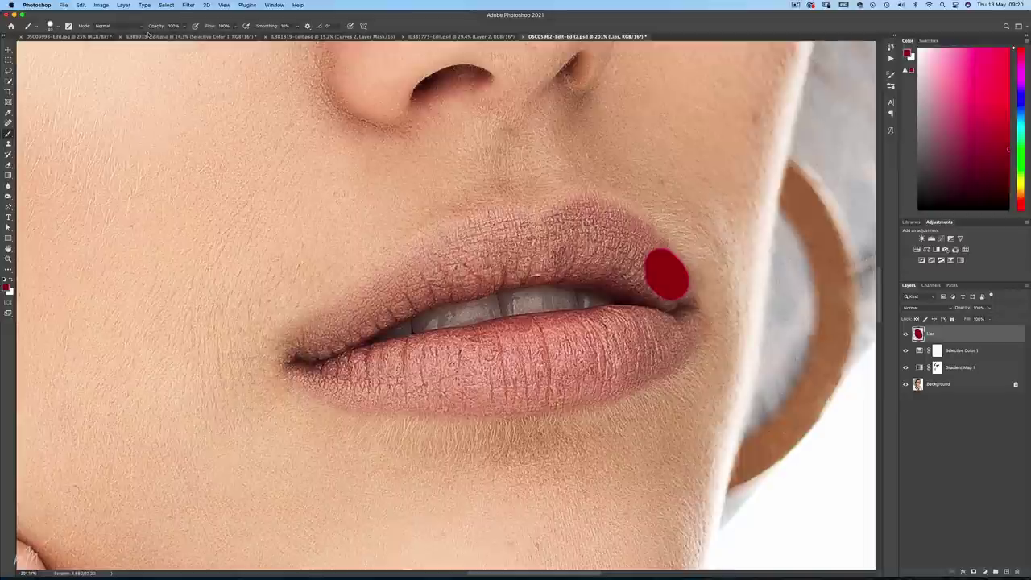
pyautogui.hotkey('ctrl', 'z')
pyautogui.click(58, 25)
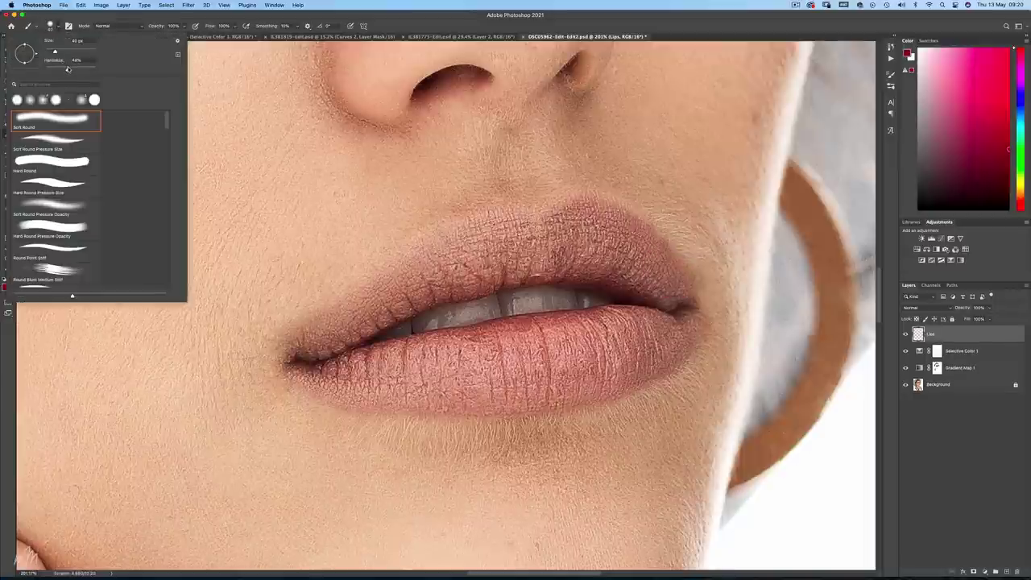
pyautogui.moveTo(70, 70); pyautogui.dragTo(74, 69)
pyautogui.press('Return')
pyautogui.moveTo(653, 267)
pyautogui.mouseDown()
pyautogui.moveTo(663, 271)
pyautogui.moveTo(637, 238)
pyautogui.moveTo(581, 216)
pyautogui.moveTo(480, 232)
pyautogui.mouseUp()
pyautogui.click(369, 301)
pyautogui.moveTo(369, 300)
pyautogui.mouseDown()
pyautogui.moveTo(471, 230)
pyautogui.moveTo(483, 254)
pyautogui.moveTo(686, 338)
pyautogui.moveTo(544, 395)
pyautogui.moveTo(301, 362)
pyautogui.moveTo(373, 317)
pyautogui.moveTo(582, 266)
pyautogui.moveTo(522, 332)
pyautogui.moveTo(346, 367)
pyautogui.moveTo(580, 250)
pyautogui.mouseUp()
# Set the Lips layer's blend mode to Multiply and reduce its opacity to about 60%
pyautogui.press('super+0')
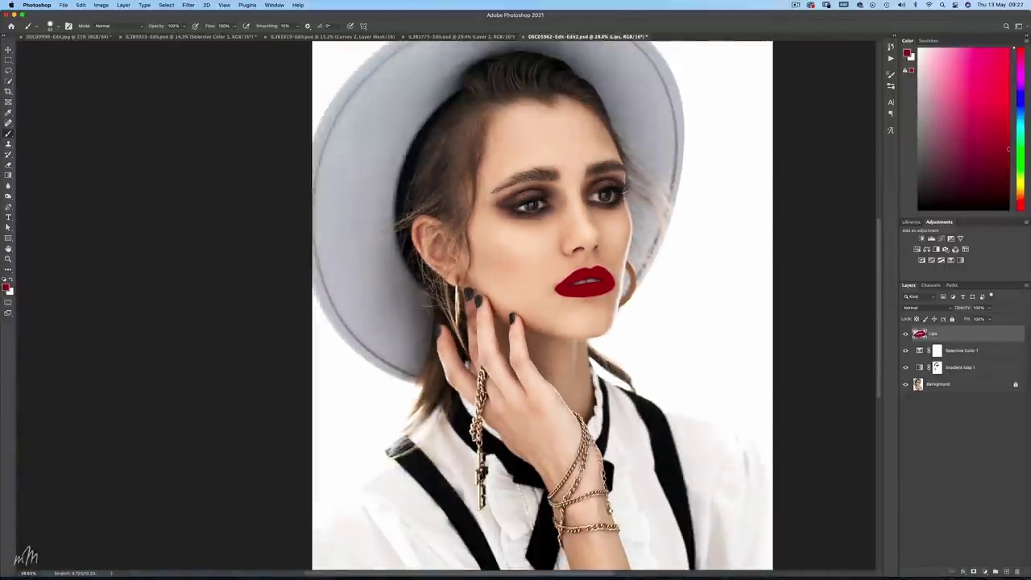
pyautogui.click(918, 307)
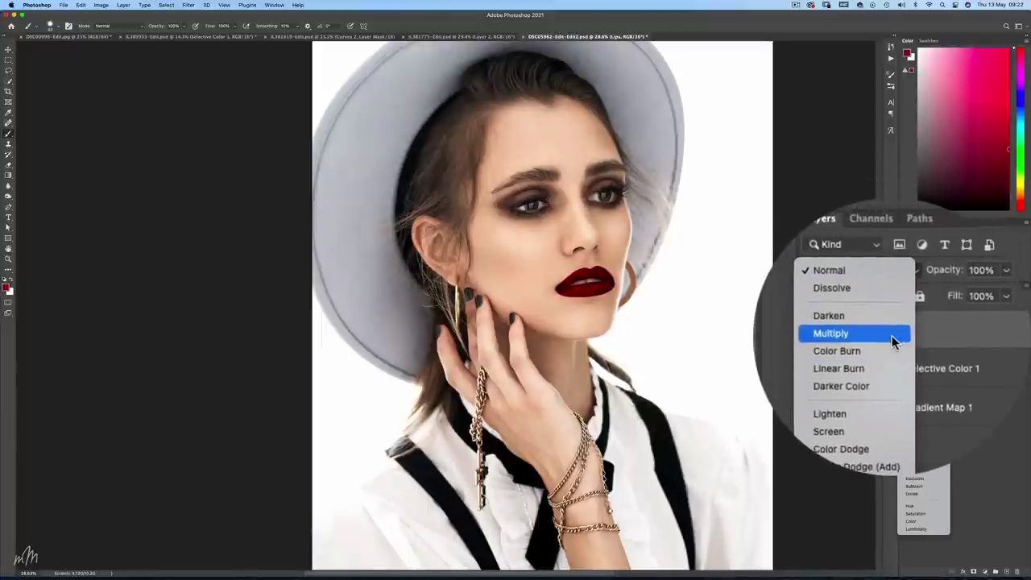
pyautogui.click(922, 339)
pyautogui.click(980, 306)
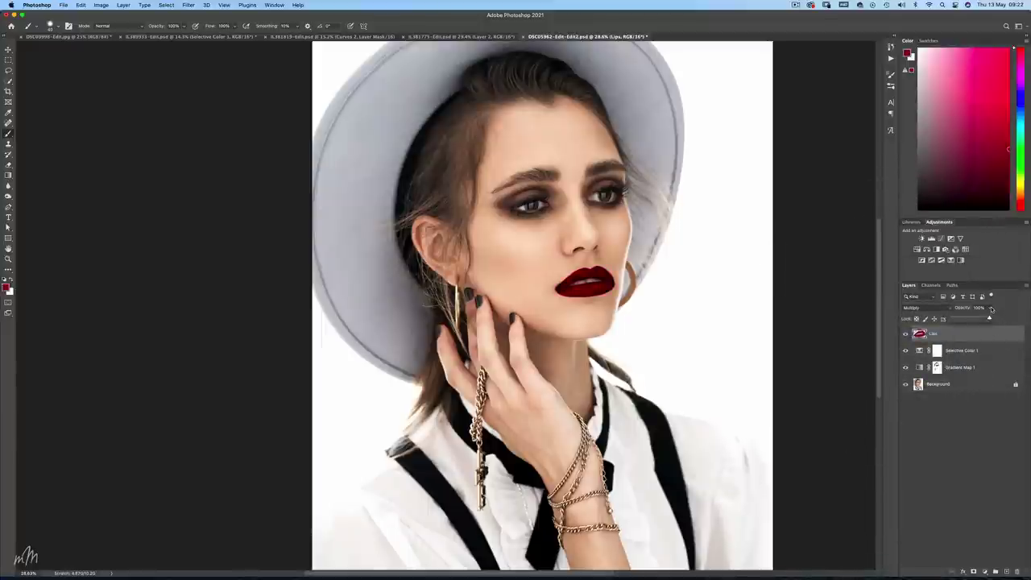
pyautogui.moveTo(980, 319); pyautogui.dragTo(965, 320)
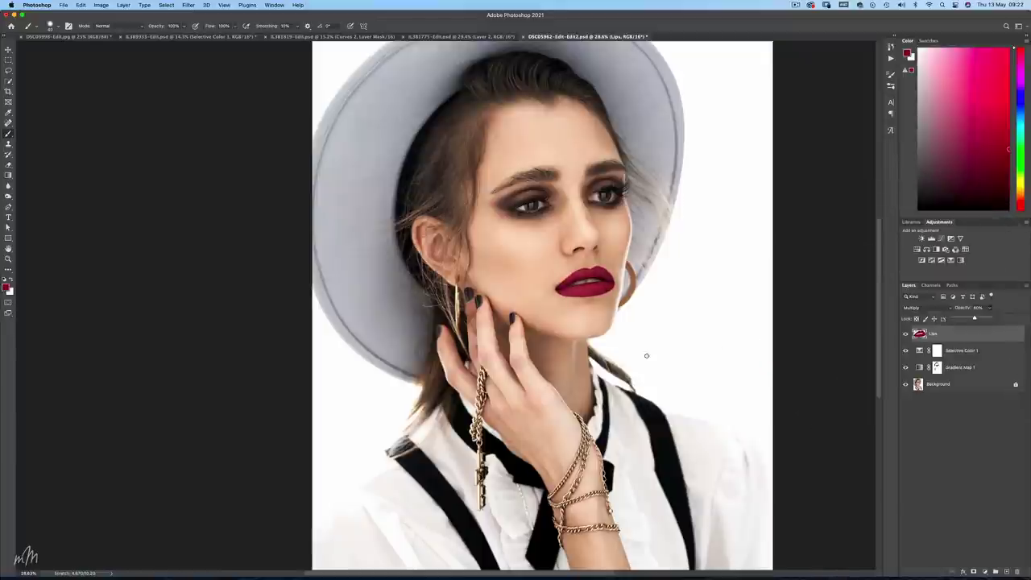
# Split the Lips layer's underlying-layer white Blend If slider so the natural lip highlights show through the colour
pyautogui.scroll(3, 594, 355)
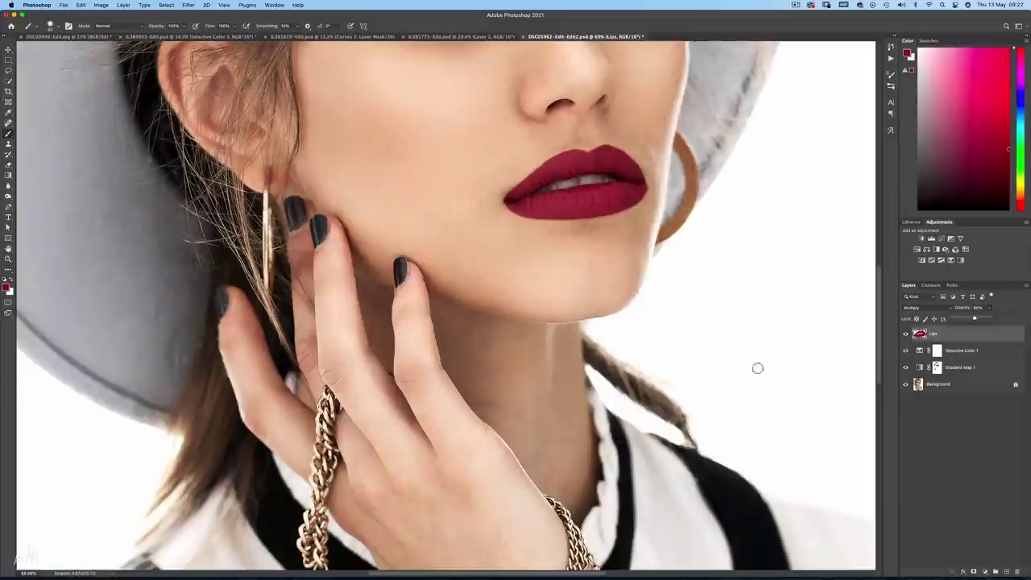
pyautogui.doubleClick(1013, 331)
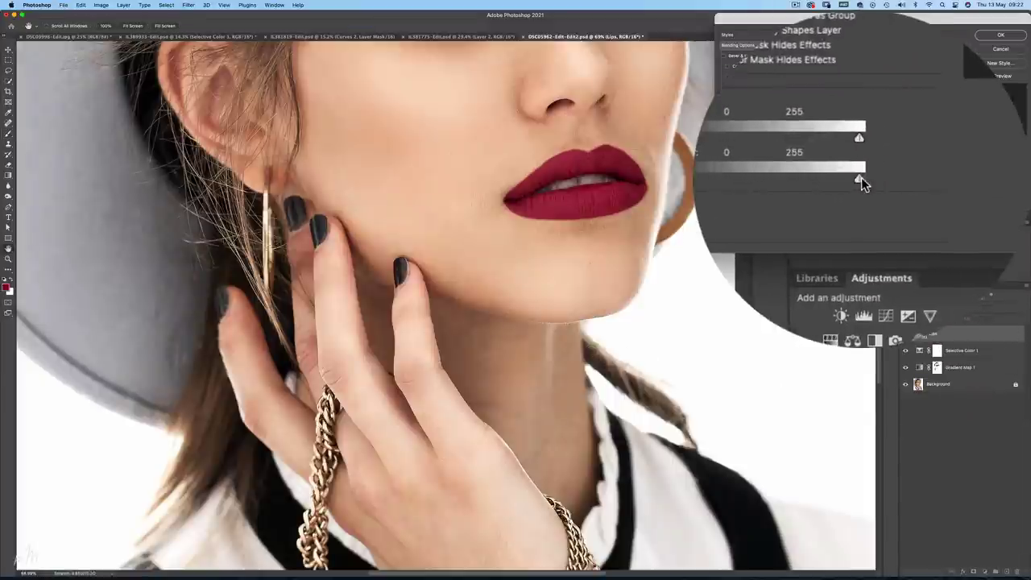
pyautogui.moveTo(927, 178); pyautogui.dragTo(861, 178)
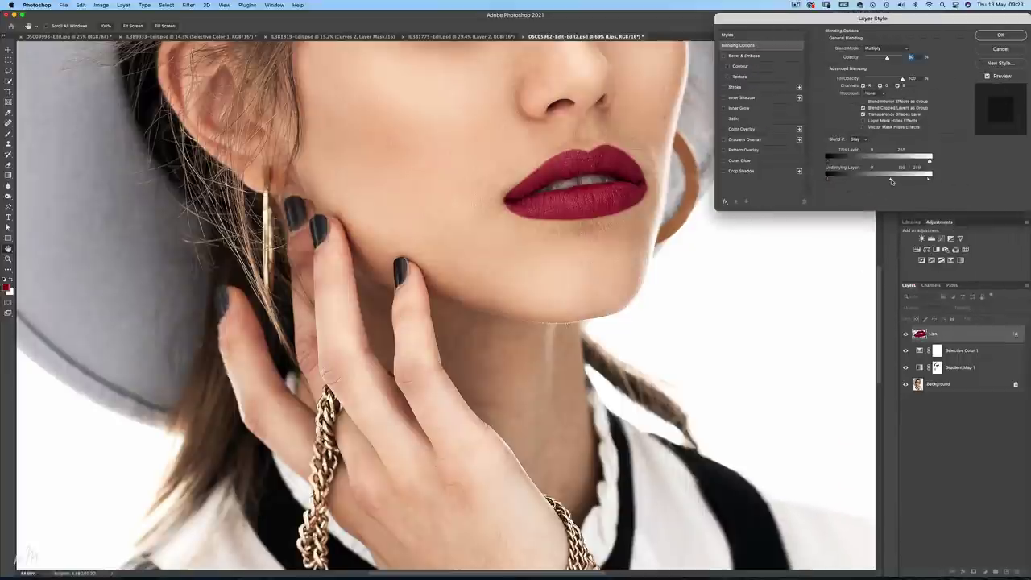
pyautogui.click(999, 36)
# Compare the whole portrait with the Lips layer hidden and shown
pyautogui.press('super+0')
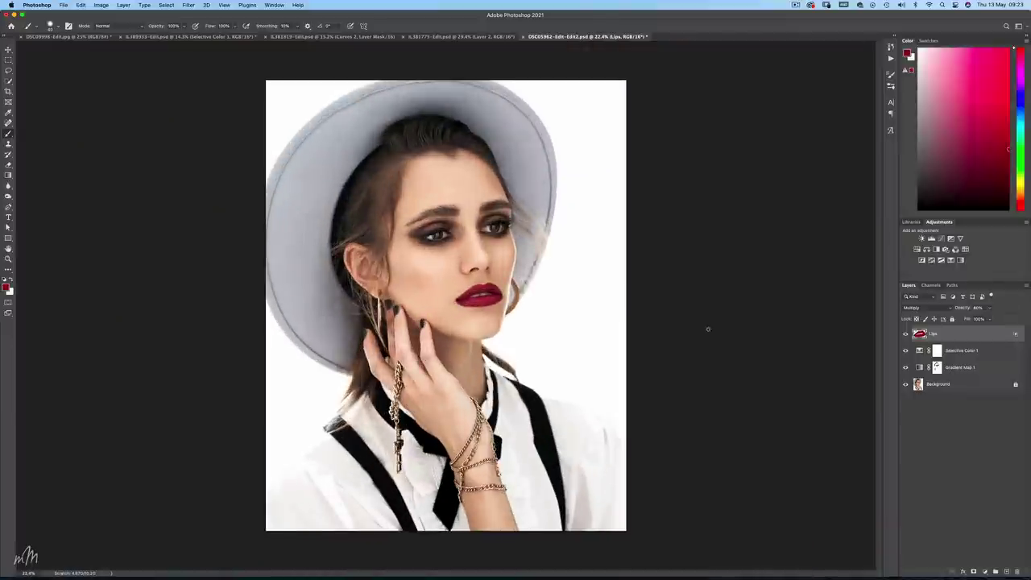
pyautogui.click(906, 334)
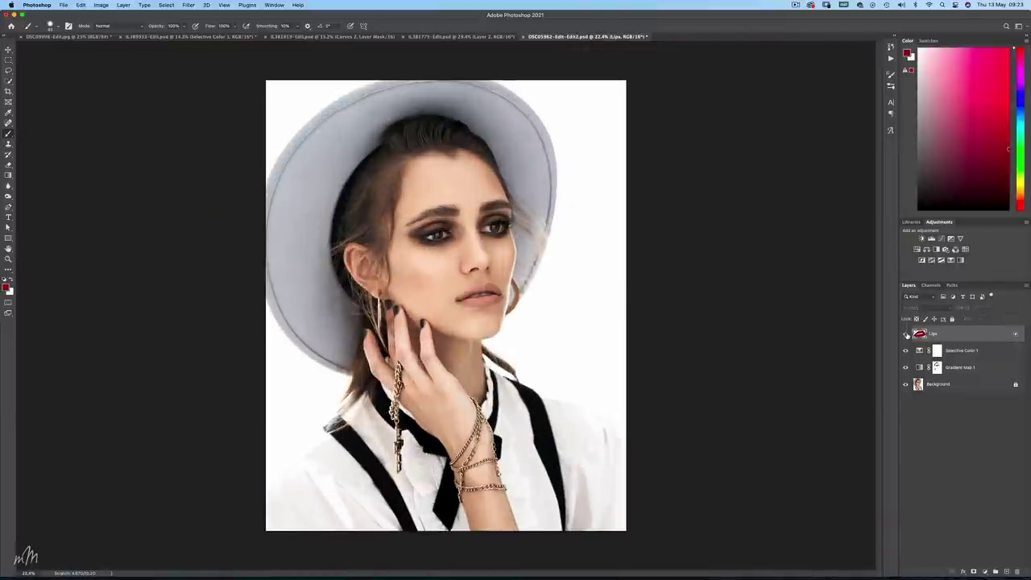
pyautogui.click(905, 335)
pyautogui.scroll(-2, 520, 343)
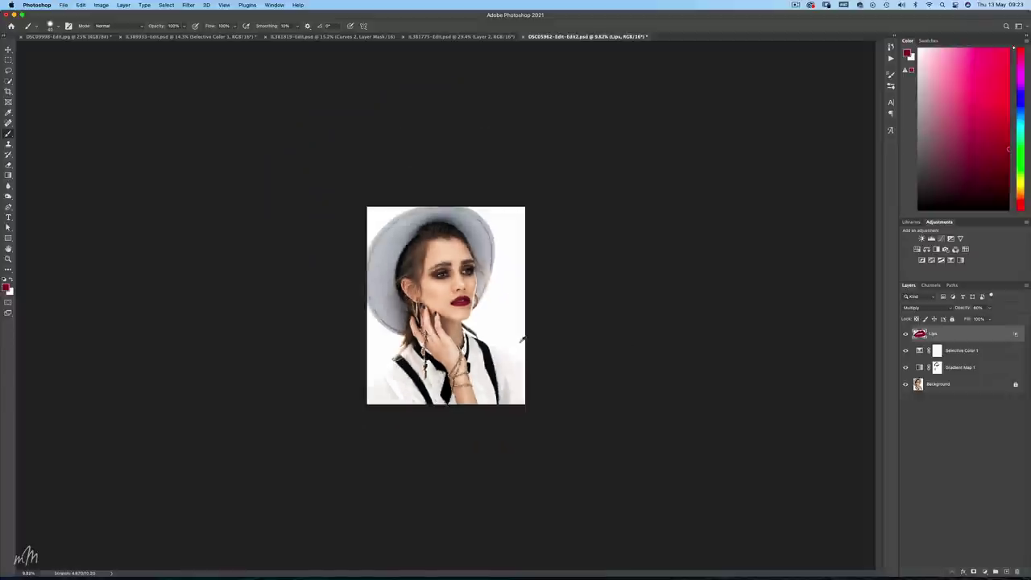
# Add a layer mask to the Lips layer and prepare a black brush with 8% flow for fading the lip colour
pyautogui.scroll(5, 519, 343)
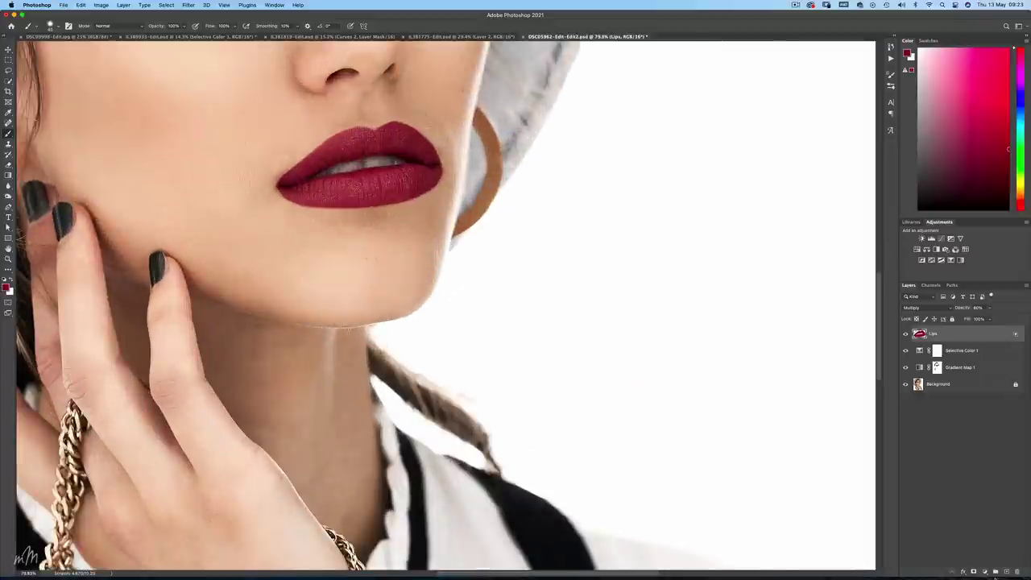
pyautogui.click(974, 572)
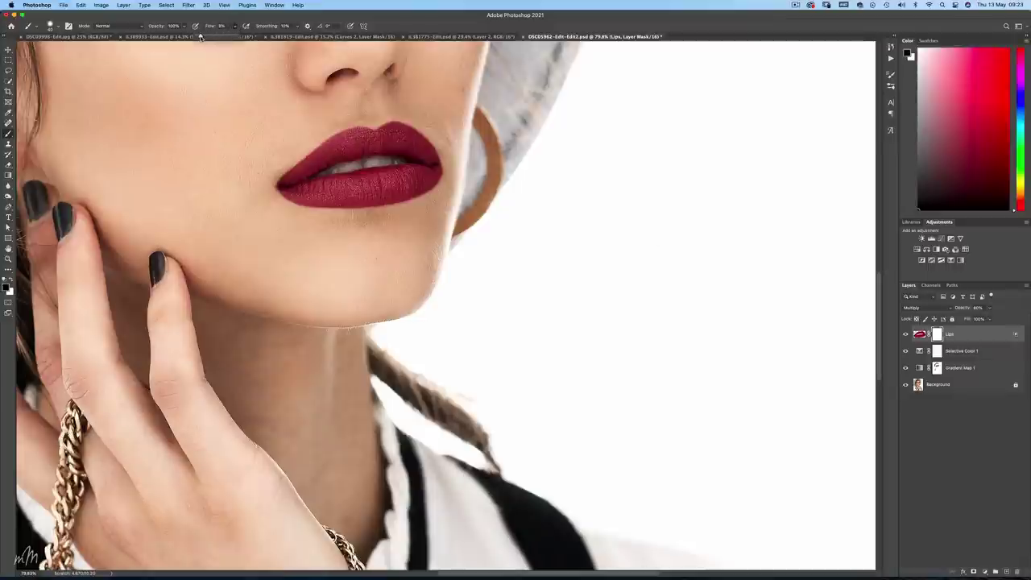
pyautogui.click(48, 29)
pyautogui.click(49, 28)
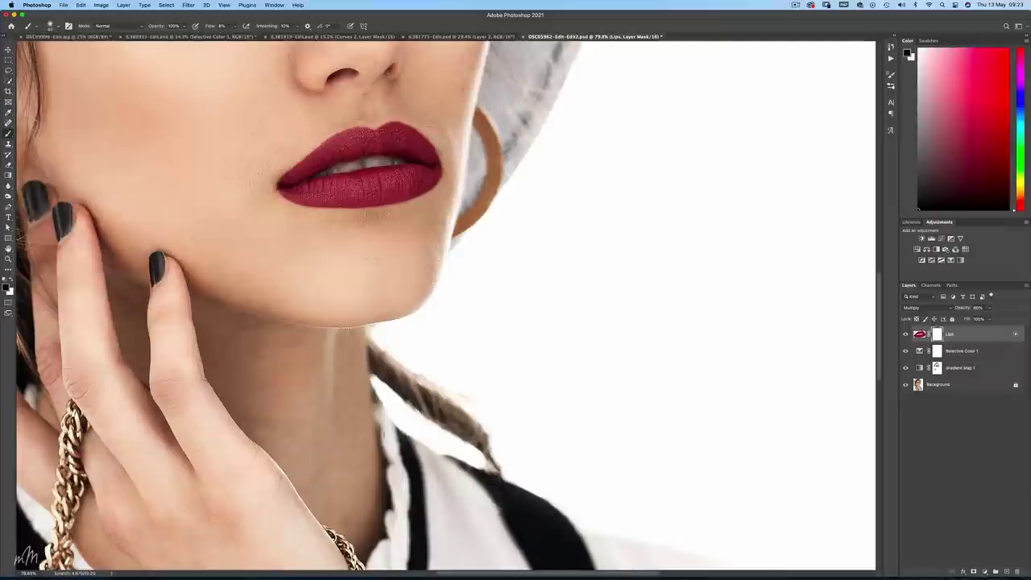
pyautogui.press(']')
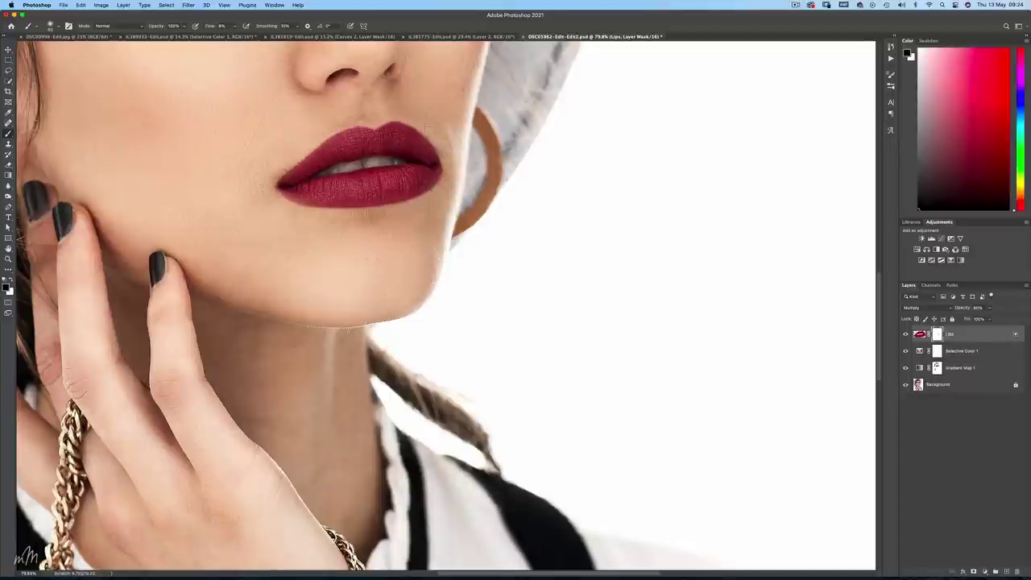
# Reopen the Selective Color adjustment on the full portrait and choose the Blacks colour range
pyautogui.press('super+0')
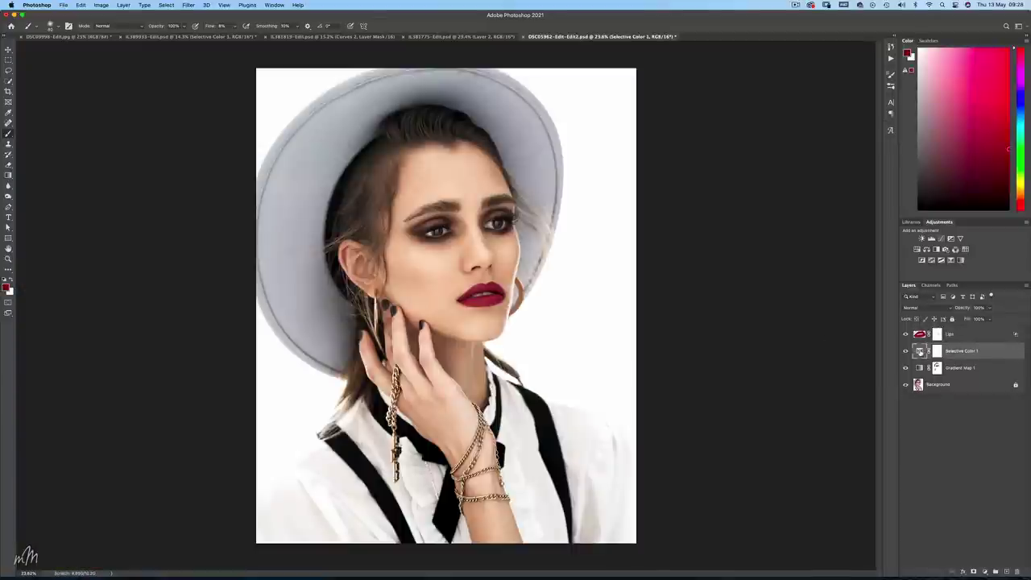
pyautogui.doubleClick(921, 352)
pyautogui.click(810, 281)
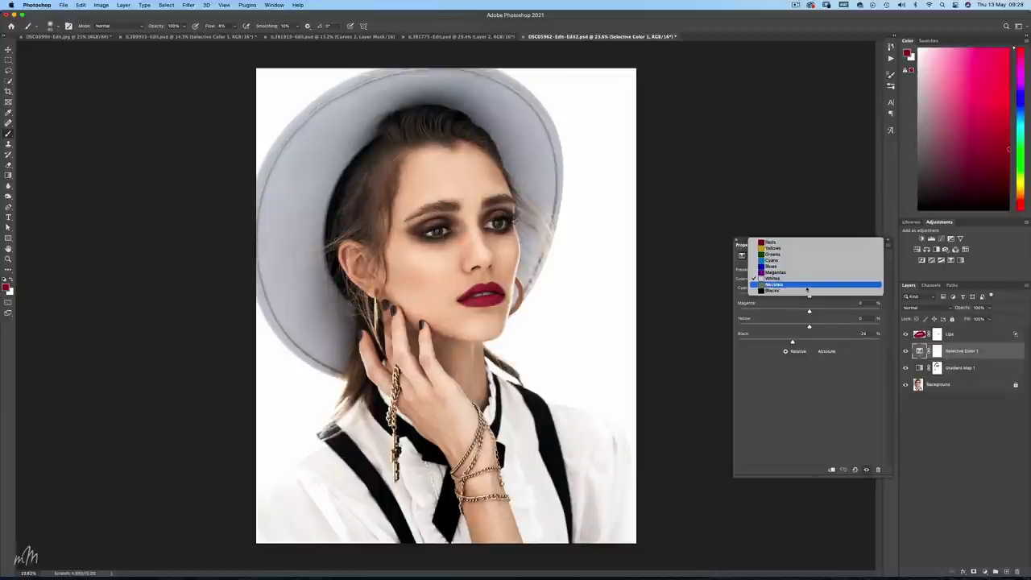
pyautogui.click(810, 294)
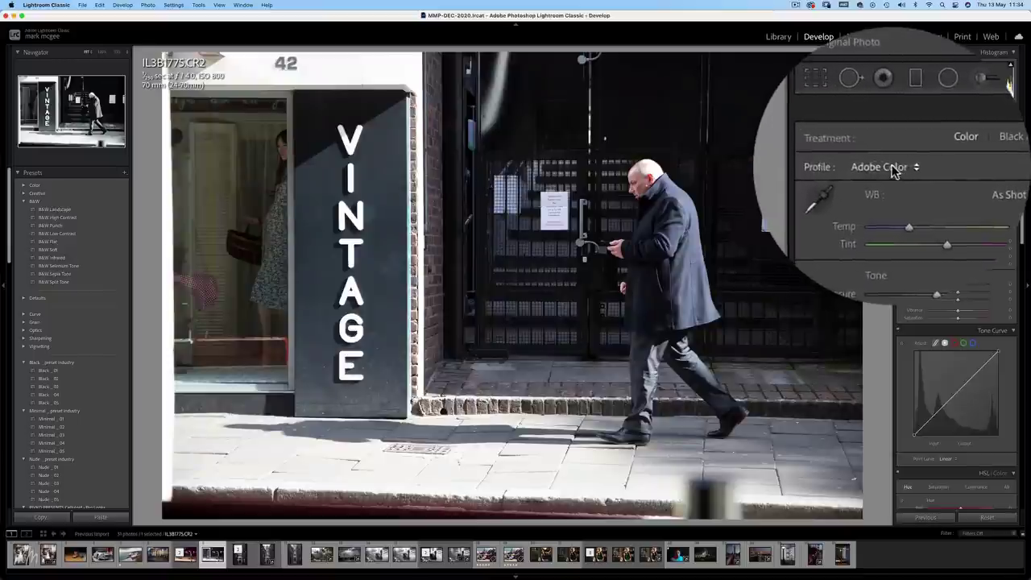
# In Lightroom Classic, apply the Adobe Vivid profile to the street photo and warm its white balance temperature
pyautogui.click(949, 167)
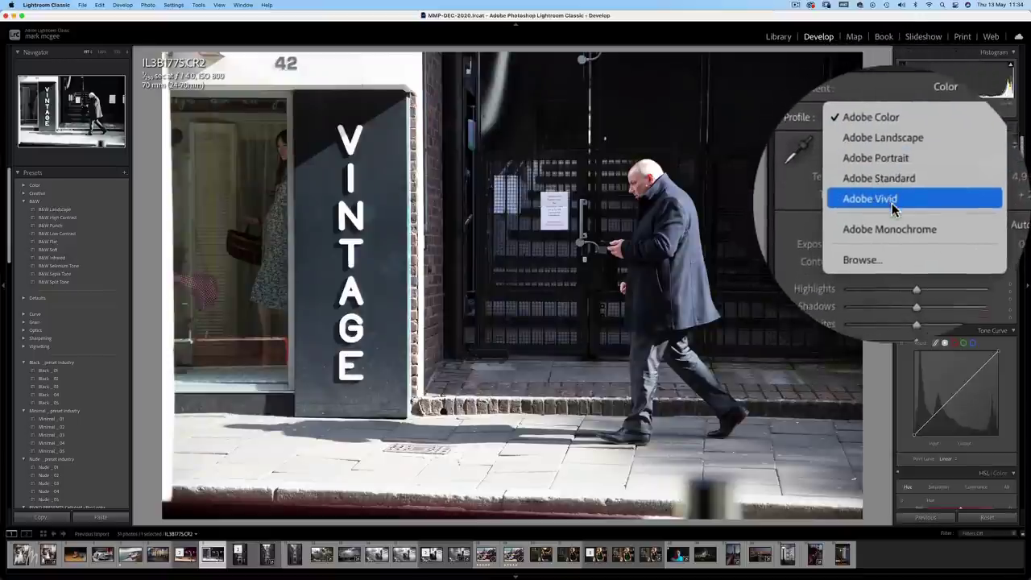
pyautogui.click(948, 202)
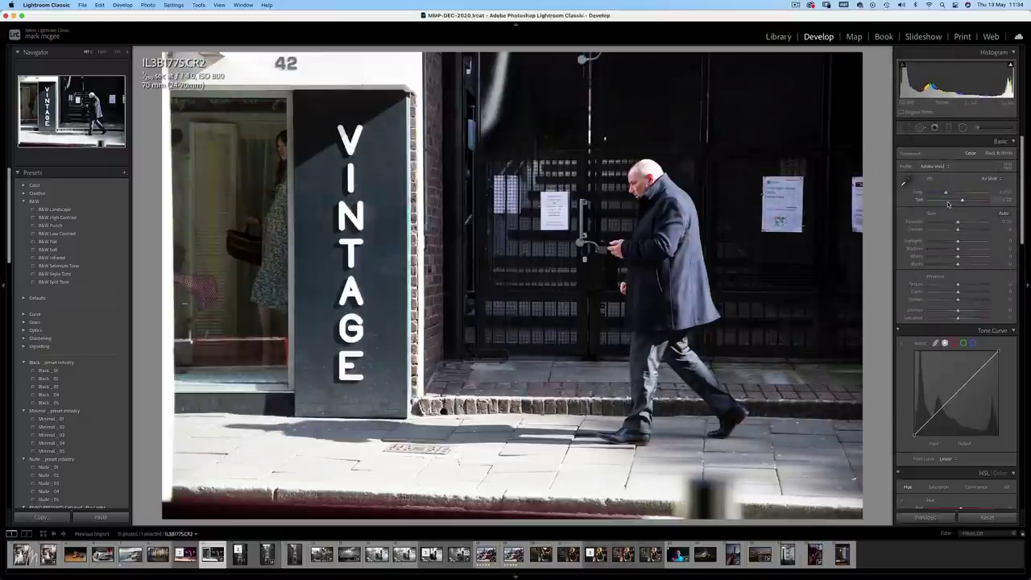
pyautogui.moveTo(946, 194); pyautogui.dragTo(951, 198)
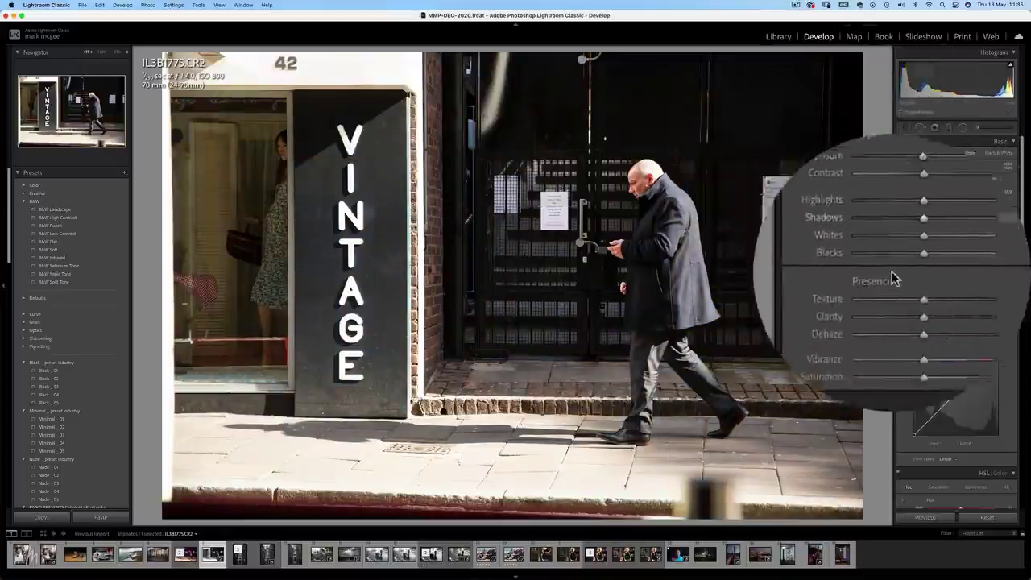
# Set exposure to -0.10, highlights to -40, shadows to about +30, clarity to +10 and texture to -10
pyautogui.moveTo(894, 244); pyautogui.dragTo(892, 246)
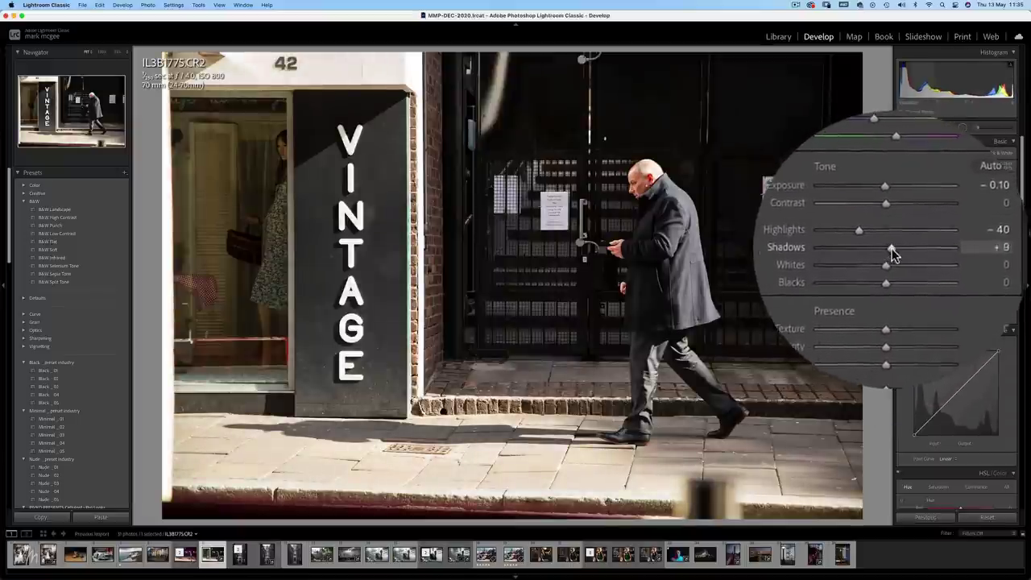
pyautogui.moveTo(892, 253); pyautogui.dragTo(894, 253)
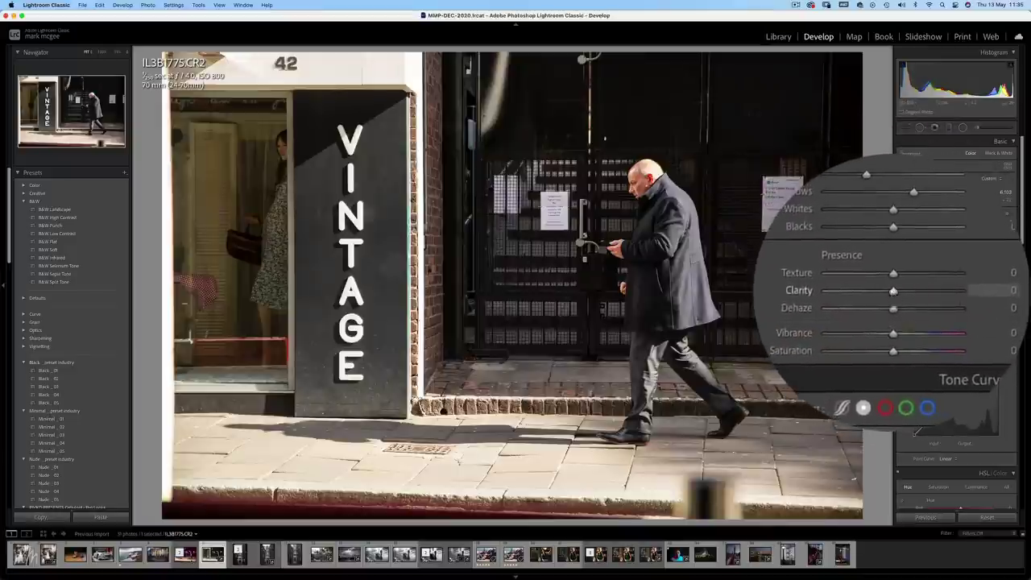
pyautogui.moveTo(893, 296); pyautogui.dragTo(892, 290)
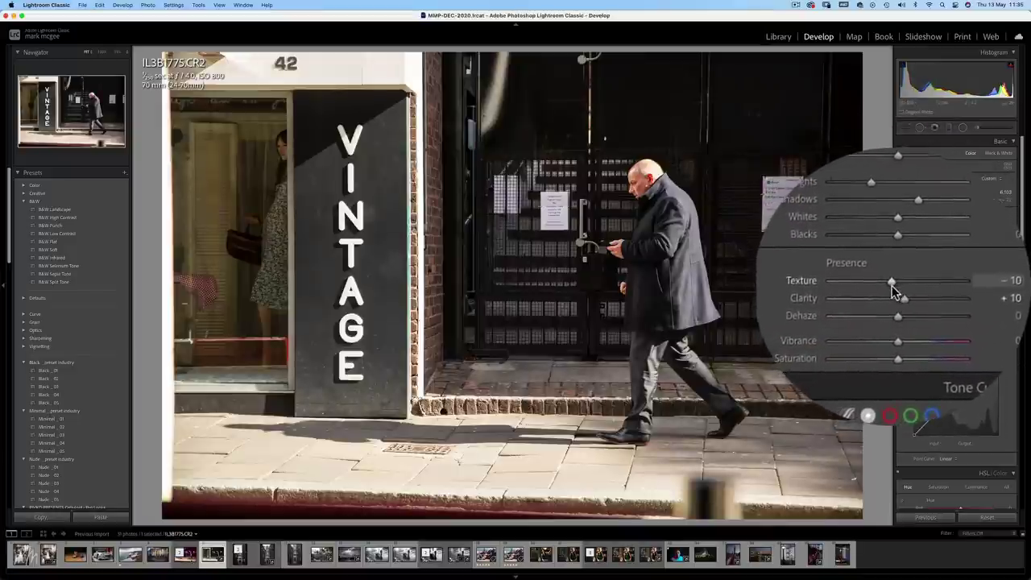
# Raise the luminance of the blues in the street photo's HSL adjustments
pyautogui.scroll(-4, 959, 363)
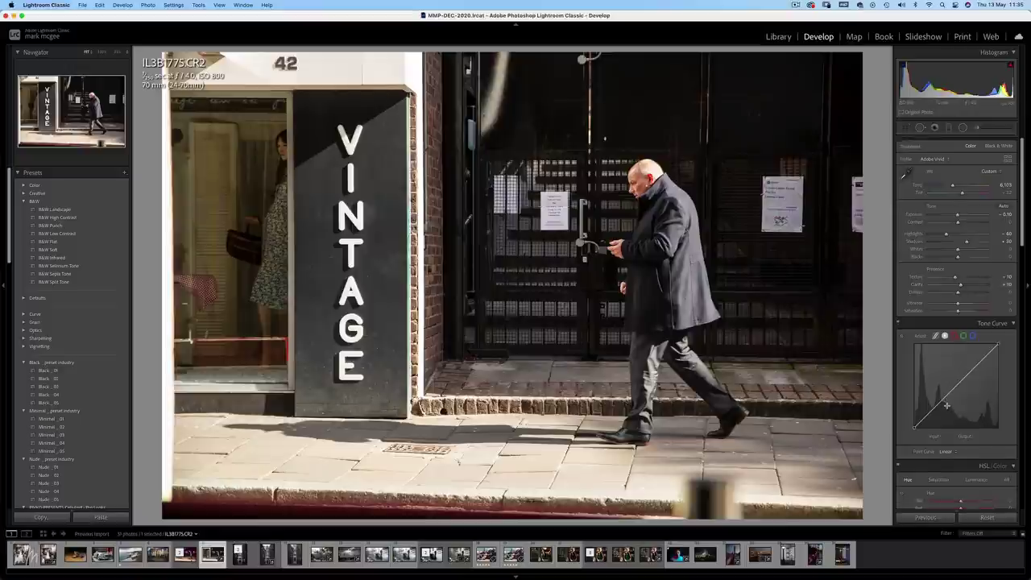
pyautogui.click(963, 389)
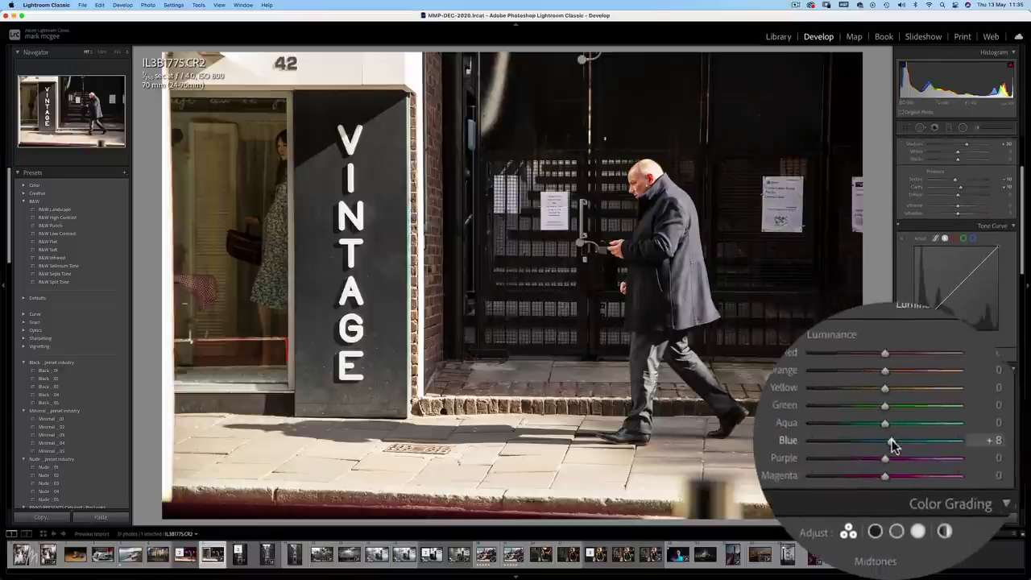
pyautogui.moveTo(946, 442); pyautogui.dragTo(972, 413)
pyautogui.click(927, 380)
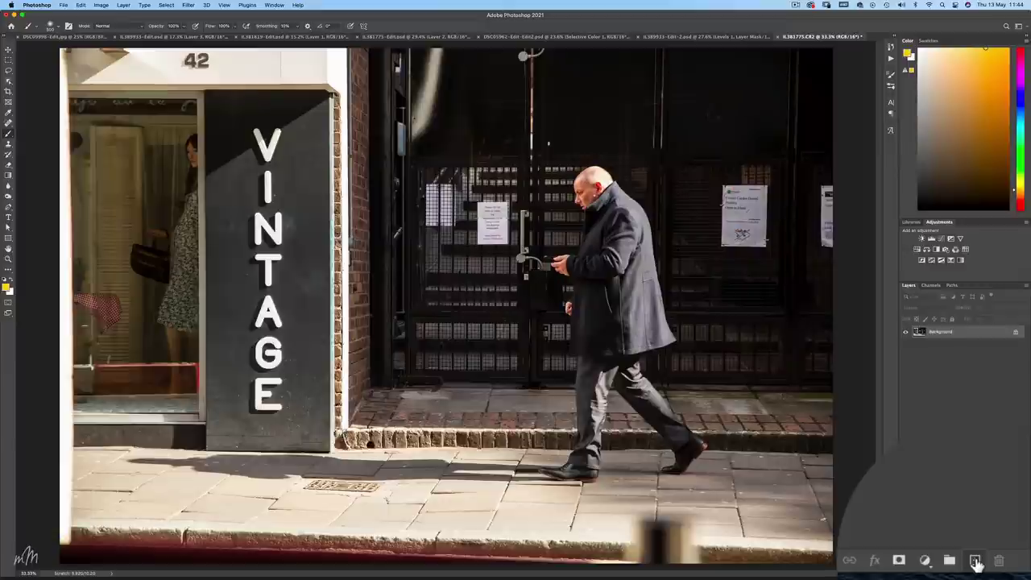
# In Photoshop, add a new layer to the street photo and paint bright cyan over the walking man's coat and trousers
pyautogui.click(1006, 571)
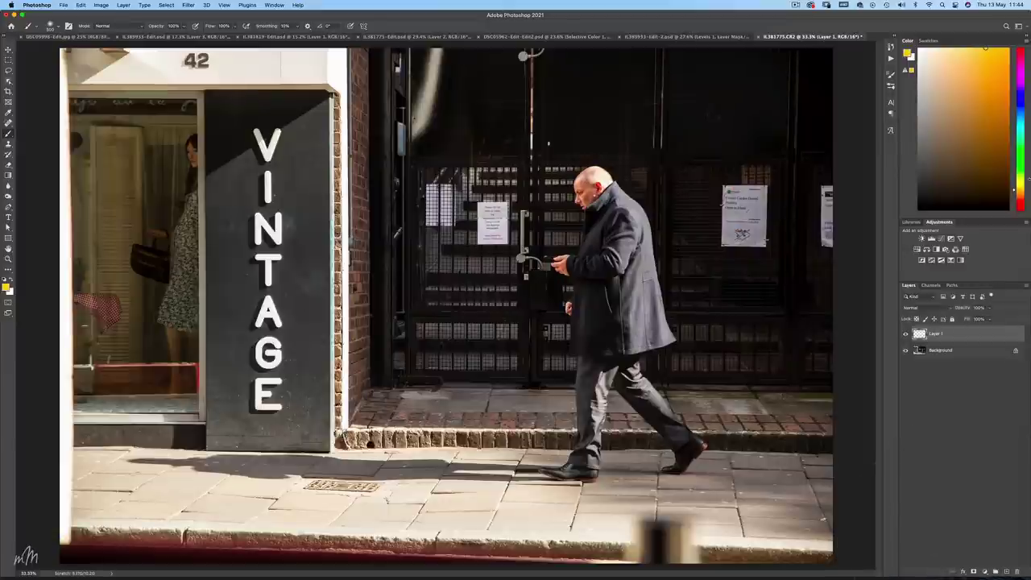
pyautogui.moveTo(1022, 112); pyautogui.dragTo(1023, 124)
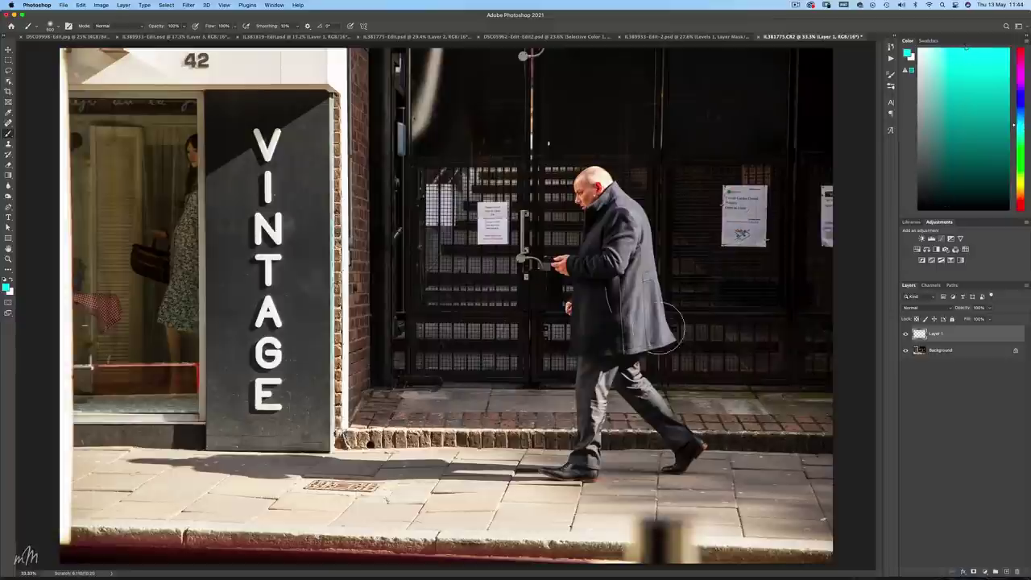
pyautogui.moveTo(663, 326)
pyautogui.mouseDown()
pyautogui.moveTo(640, 323)
pyautogui.moveTo(636, 208)
pyautogui.moveTo(614, 242)
pyautogui.moveTo(630, 208)
pyautogui.mouseUp()
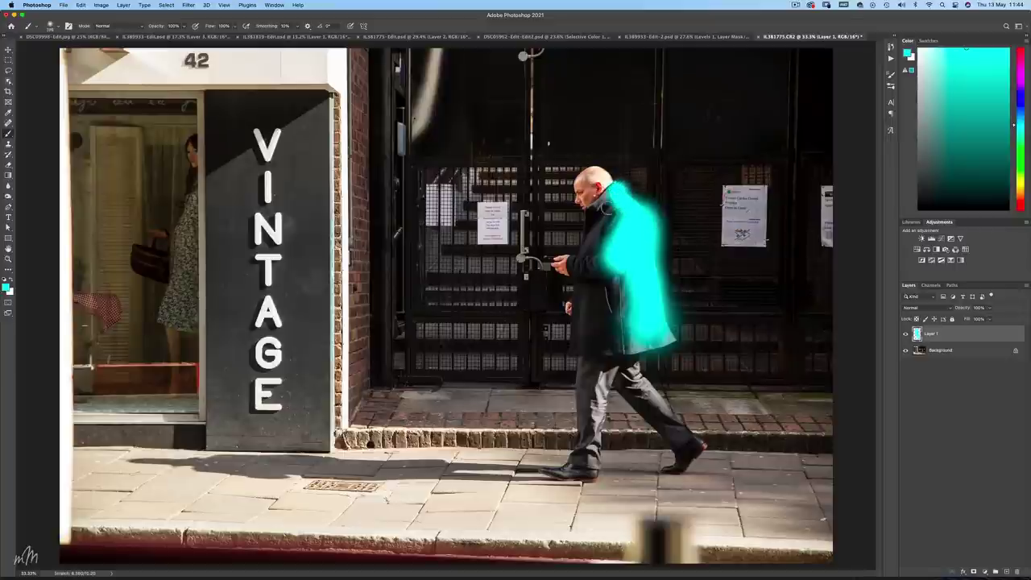
pyautogui.moveTo(630, 290)
pyautogui.mouseDown()
pyautogui.moveTo(663, 332)
pyautogui.moveTo(633, 325)
pyautogui.moveTo(632, 373)
pyautogui.moveTo(699, 445)
pyautogui.mouseUp()
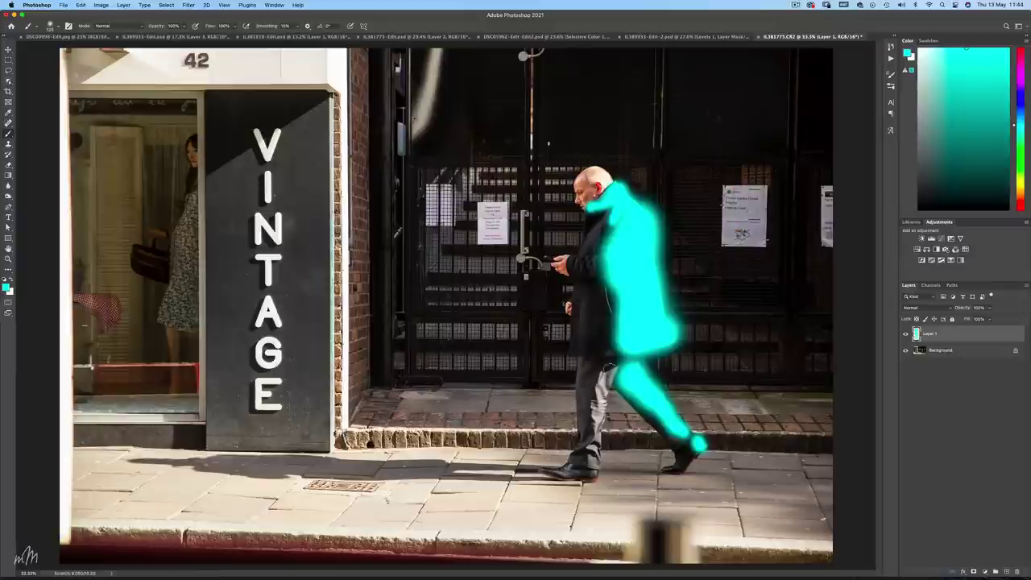
pyautogui.moveTo(614, 360); pyautogui.dragTo(589, 476)
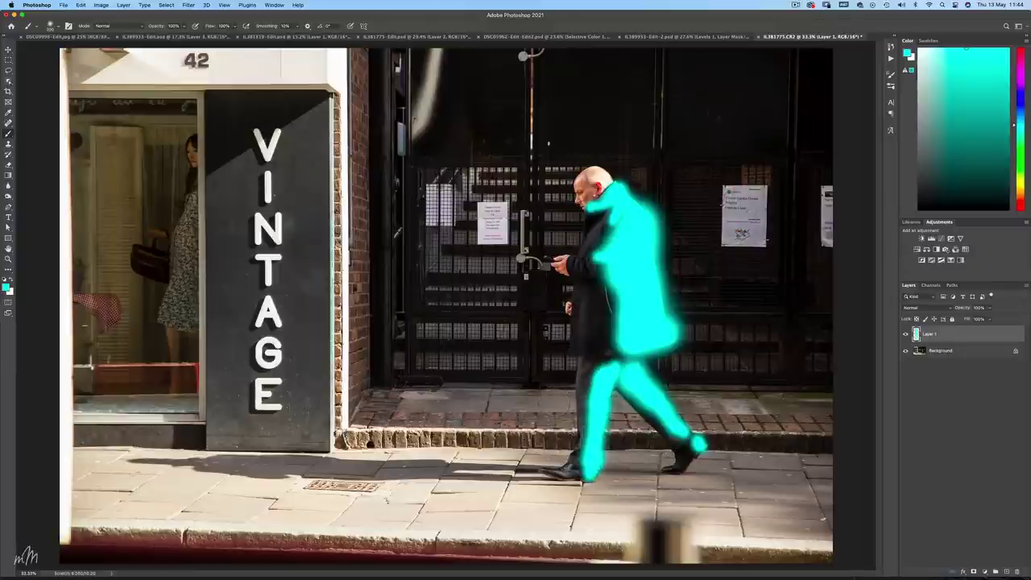
# Paint cyan at reduced brush opacity over the shaded pavement and the grille rows of the dark doors around the man
pyautogui.moveTo(580, 399)
pyautogui.mouseDown()
pyautogui.moveTo(423, 400)
pyautogui.moveTo(806, 399)
pyautogui.mouseUp()
pyautogui.moveTo(515, 362); pyautogui.dragTo(415, 362)
pyautogui.moveTo(516, 331); pyautogui.dragTo(414, 330)
pyautogui.moveTo(515, 302); pyautogui.dragTo(426, 302)
pyautogui.moveTo(519, 288); pyautogui.dragTo(425, 288)
pyautogui.moveTo(516, 266)
pyautogui.mouseDown()
pyautogui.moveTo(470, 214)
pyautogui.moveTo(513, 233)
pyautogui.moveTo(511, 180)
pyautogui.moveTo(456, 169)
pyautogui.moveTo(576, 170)
pyautogui.moveTo(574, 212)
pyautogui.mouseUp()
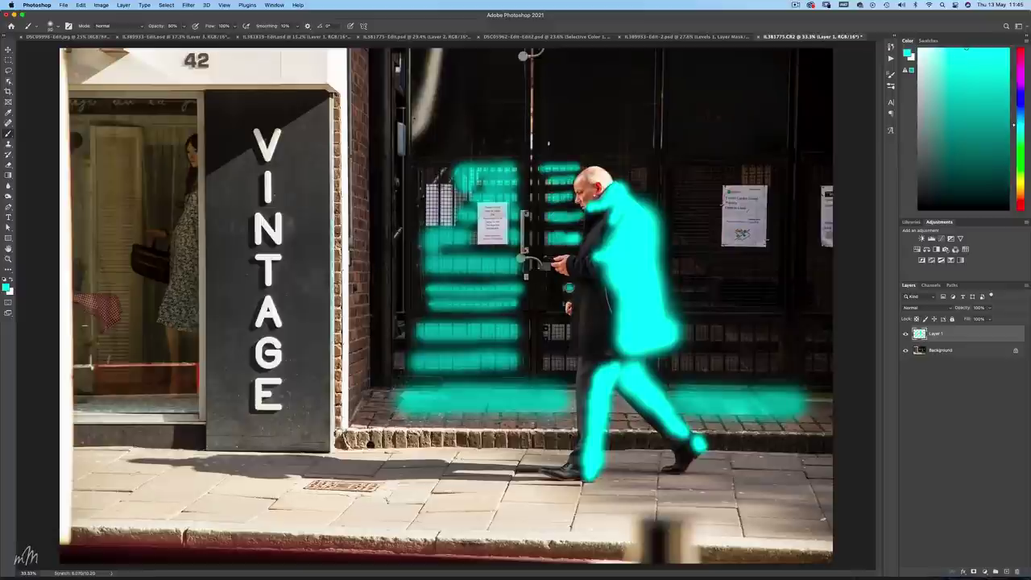
pyautogui.moveTo(572, 333); pyautogui.dragTo(545, 332)
pyautogui.moveTo(574, 362); pyautogui.dragTo(540, 362)
pyautogui.moveTo(677, 358); pyautogui.dragTo(766, 358)
pyautogui.moveTo(677, 334); pyautogui.dragTo(757, 336)
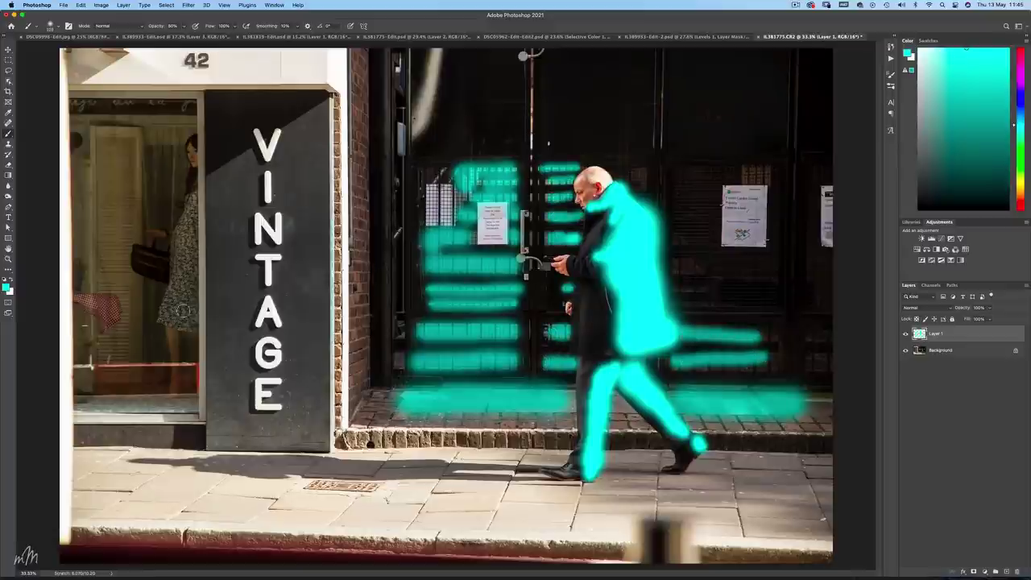
# Paint cyan over the mannequin's dress and along the shop window frame
pyautogui.moveTo(187, 321)
pyautogui.mouseDown()
pyautogui.moveTo(179, 274)
pyautogui.moveTo(192, 176)
pyautogui.mouseUp()
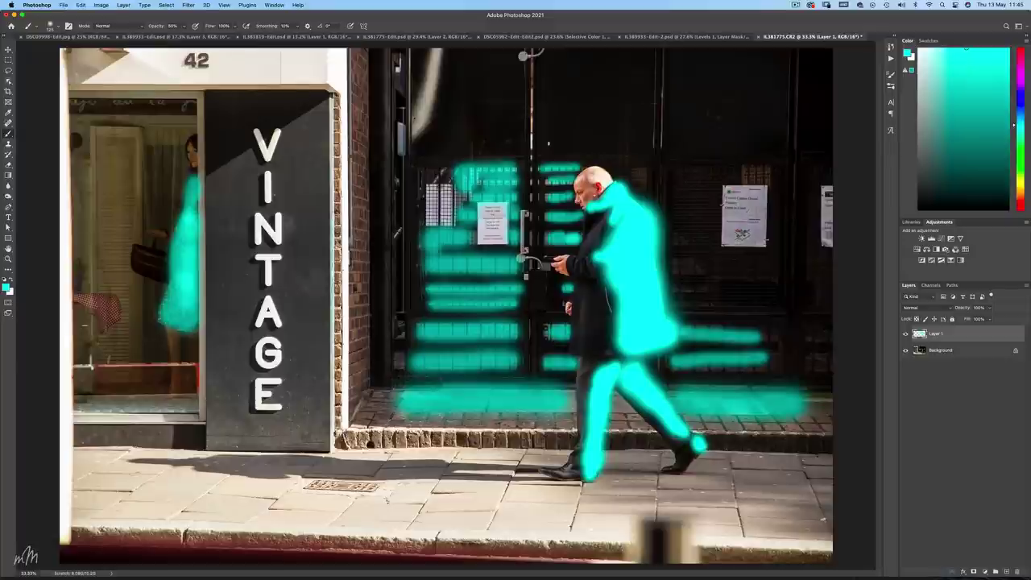
pyautogui.moveTo(195, 398); pyautogui.dragTo(90, 398)
pyautogui.moveTo(192, 415)
pyautogui.mouseDown()
pyautogui.moveTo(192, 96)
pyautogui.moveTo(66, 104)
pyautogui.mouseUp()
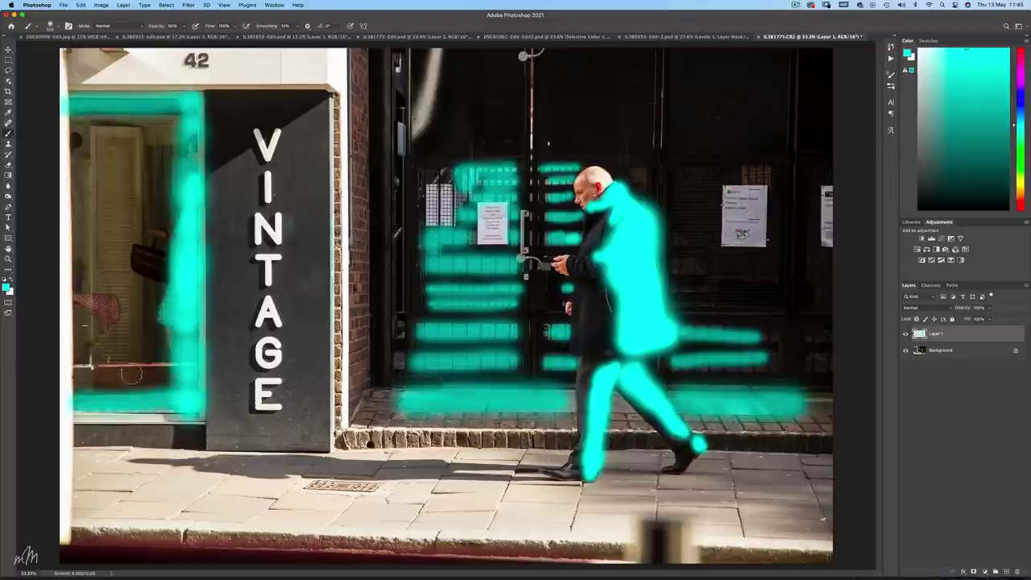
# Finish painting cyan along the shop window's lower edge, and blend the layer in Overlay mode at 33% opacity
pyautogui.moveTo(184, 404); pyautogui.dragTo(73, 400)
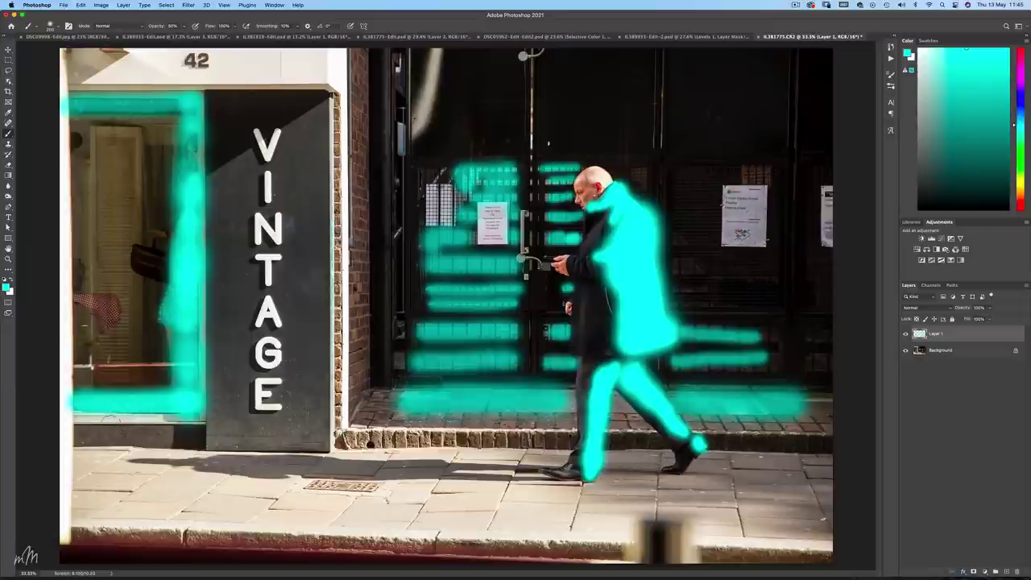
pyautogui.click(927, 308)
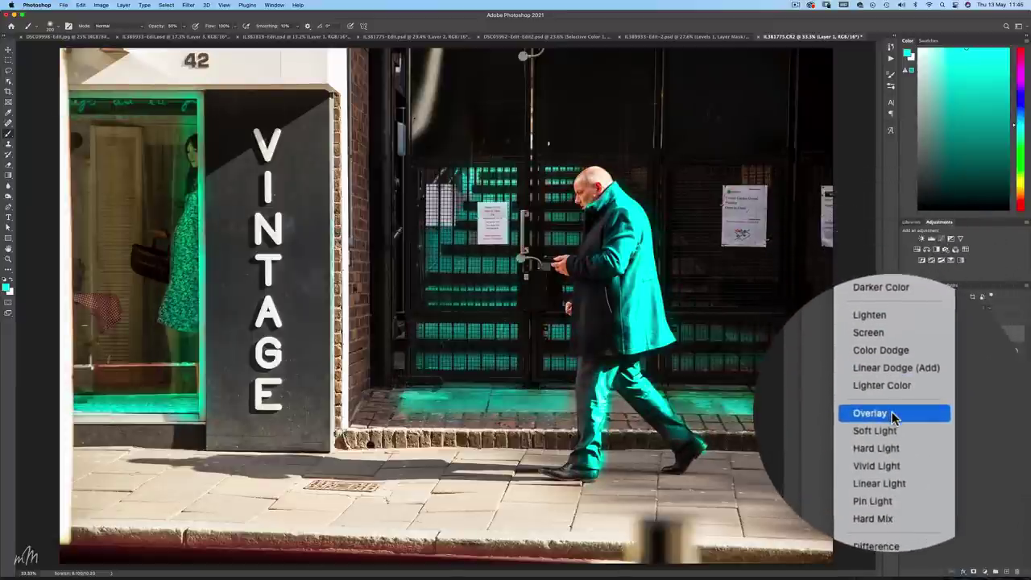
pyautogui.click(892, 415)
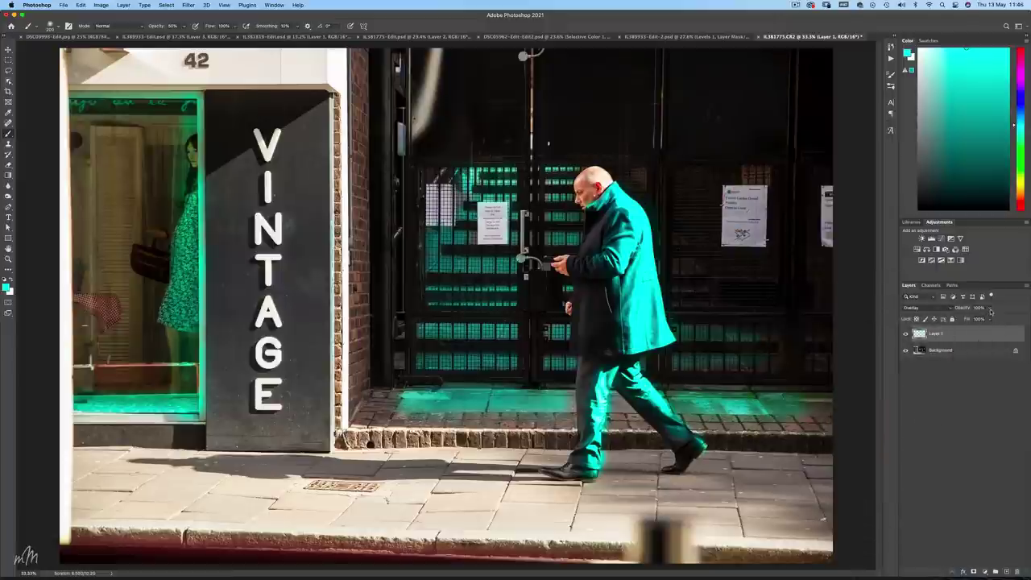
pyautogui.moveTo(990, 311); pyautogui.dragTo(896, 324)
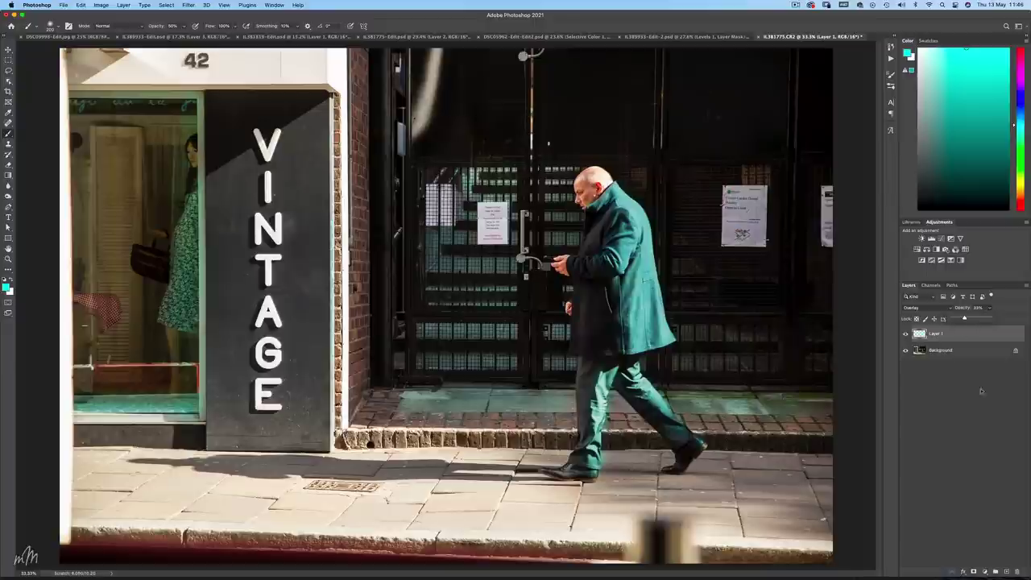
# Use a split Blend If on the cyan layer to fade it from the underlying dark tones, and compare before and after
pyautogui.click(990, 421)
pyautogui.click(995, 332)
pyautogui.doubleClick(1020, 336)
pyautogui.moveTo(826, 176); pyautogui.dragTo(850, 182)
pyautogui.click(1002, 35)
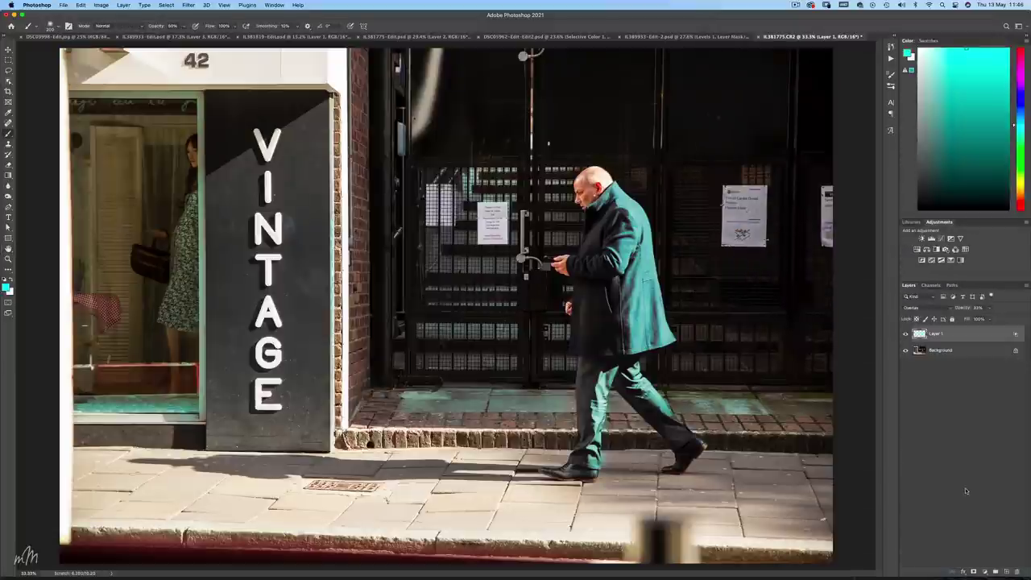
pyautogui.click(905, 333)
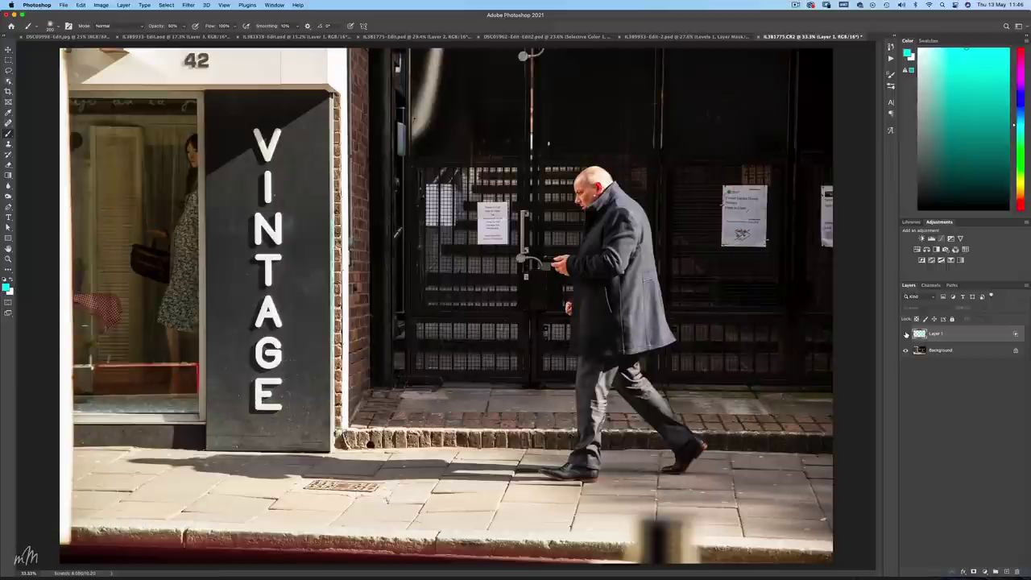
pyautogui.click(906, 334)
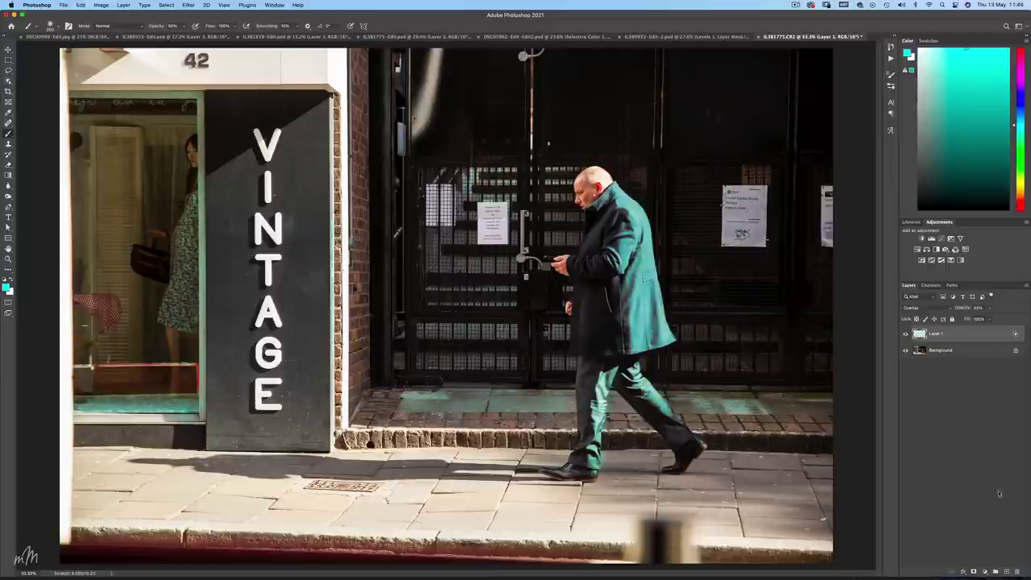
# Add a new layer and paint orange at full brush opacity over the sunlit pavement and the edge beside the VINTAGE sign
pyautogui.click(1006, 571)
pyautogui.moveTo(1014, 128); pyautogui.dragTo(1016, 196)
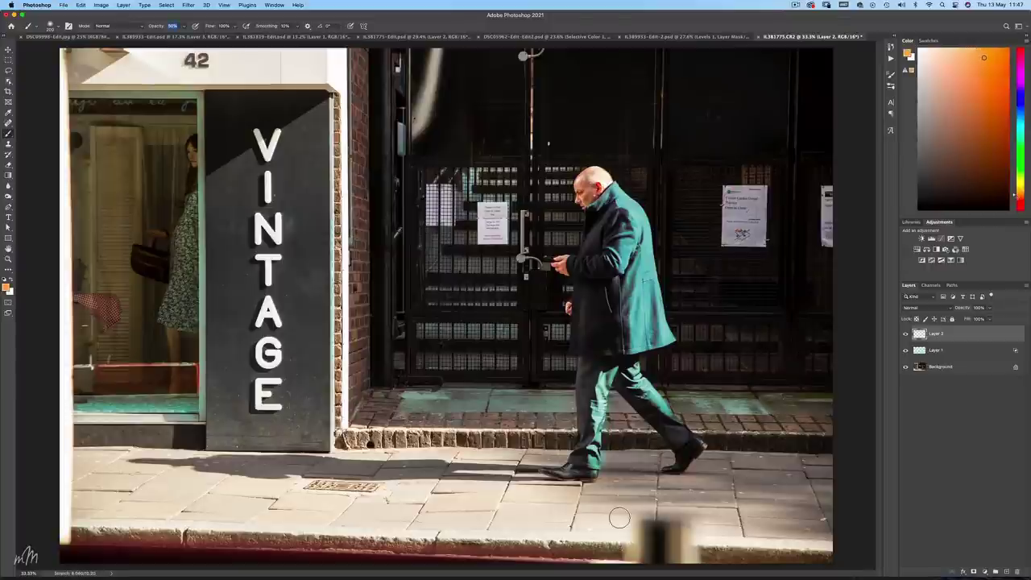
pyautogui.press('0')
pyautogui.moveTo(515, 502)
pyautogui.mouseDown()
pyautogui.moveTo(530, 461)
pyautogui.moveTo(345, 439)
pyautogui.moveTo(339, 87)
pyautogui.mouseUp()
pyautogui.moveTo(65, 436)
pyautogui.mouseDown()
pyautogui.moveTo(448, 495)
pyautogui.moveTo(287, 491)
pyautogui.moveTo(805, 499)
pyautogui.moveTo(617, 476)
pyautogui.moveTo(563, 451)
pyautogui.mouseUp()
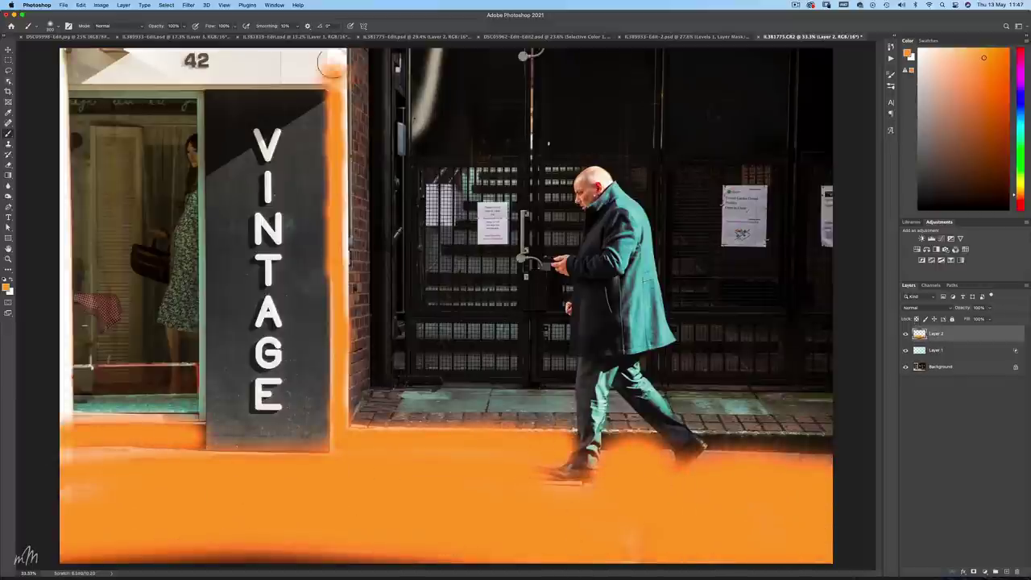
# Paint orange across the facade around number 42, and at 50% brush opacity down the brick column
pyautogui.moveTo(331, 65); pyautogui.dragTo(72, 72)
pyautogui.press('5')
pyautogui.moveTo(345, 419); pyautogui.dragTo(346, 50)
# Blend the orange layer in Overlay mode at 45% opacity
pyautogui.click(935, 308)
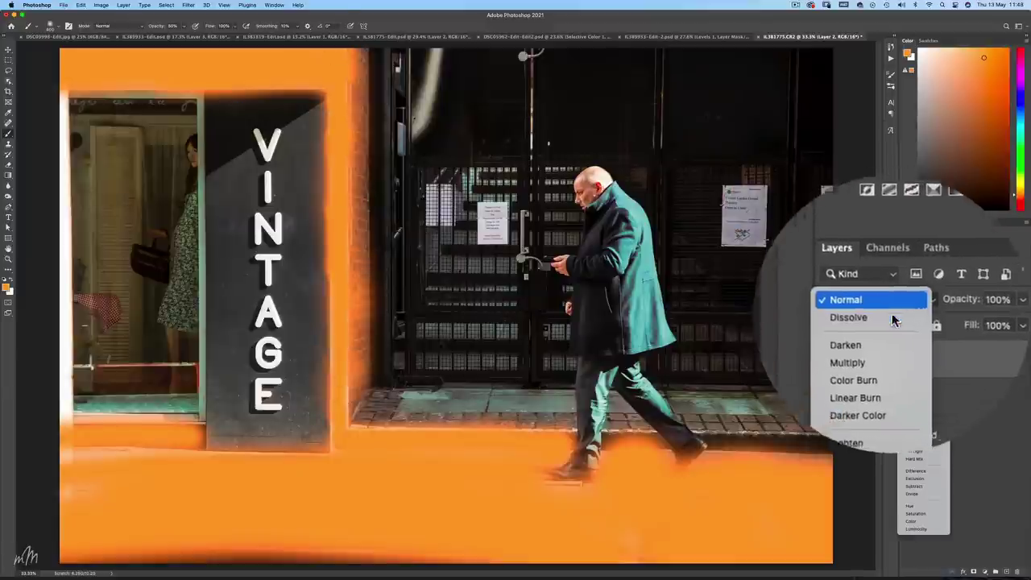
pyautogui.click(915, 413)
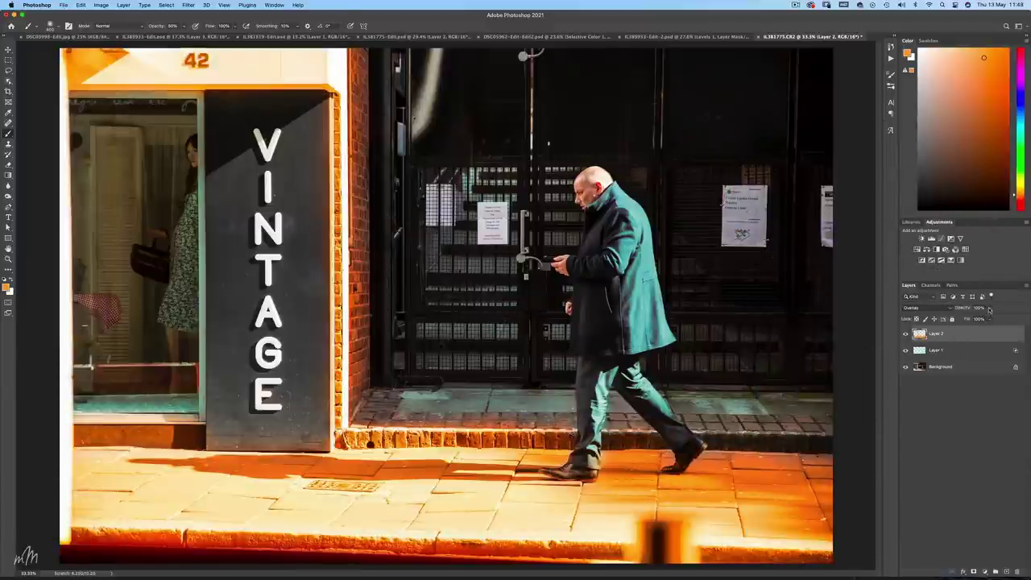
pyautogui.click(989, 308)
pyautogui.moveTo(983, 319); pyautogui.dragTo(966, 319)
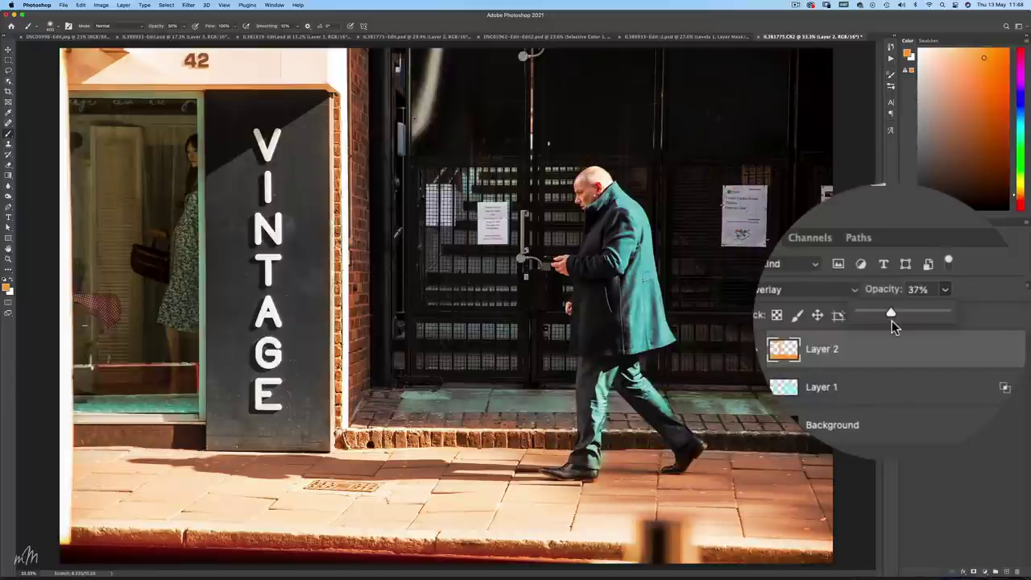
# Use a split Blend If on the orange layer to fade it from the underlying dark tones
pyautogui.doubleClick(1014, 338)
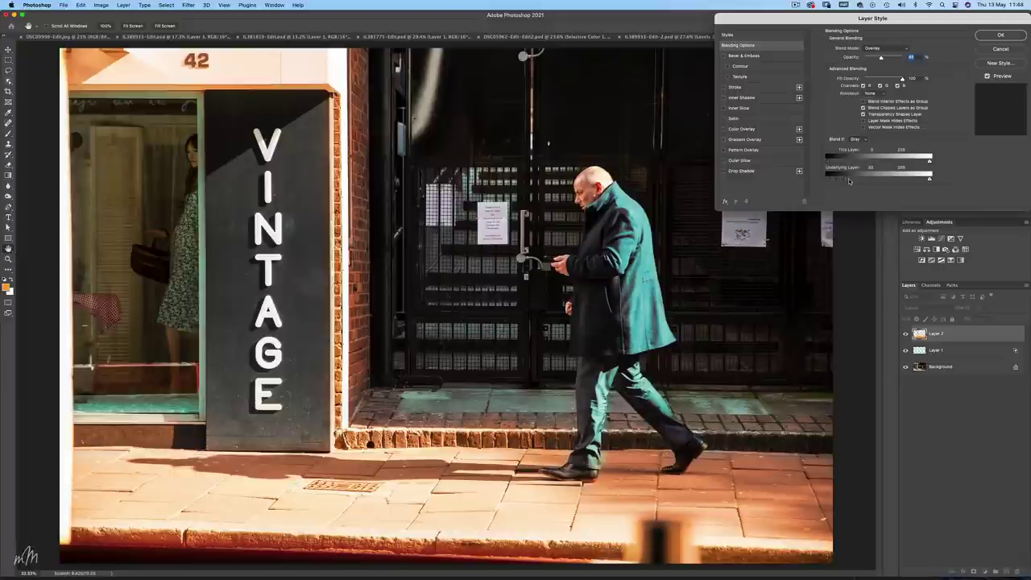
pyautogui.moveTo(849, 181); pyautogui.dragTo(867, 181)
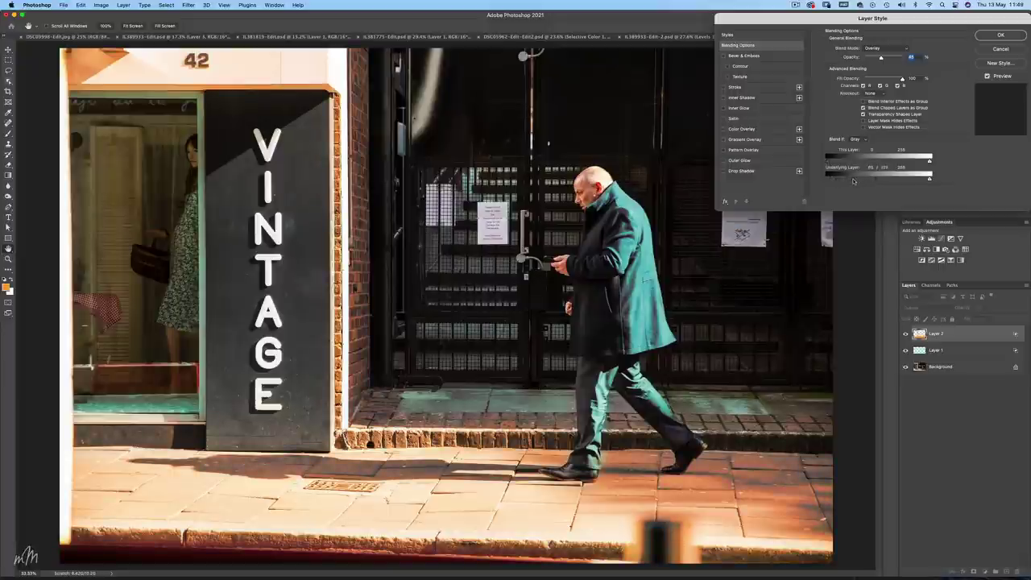
pyautogui.click(996, 35)
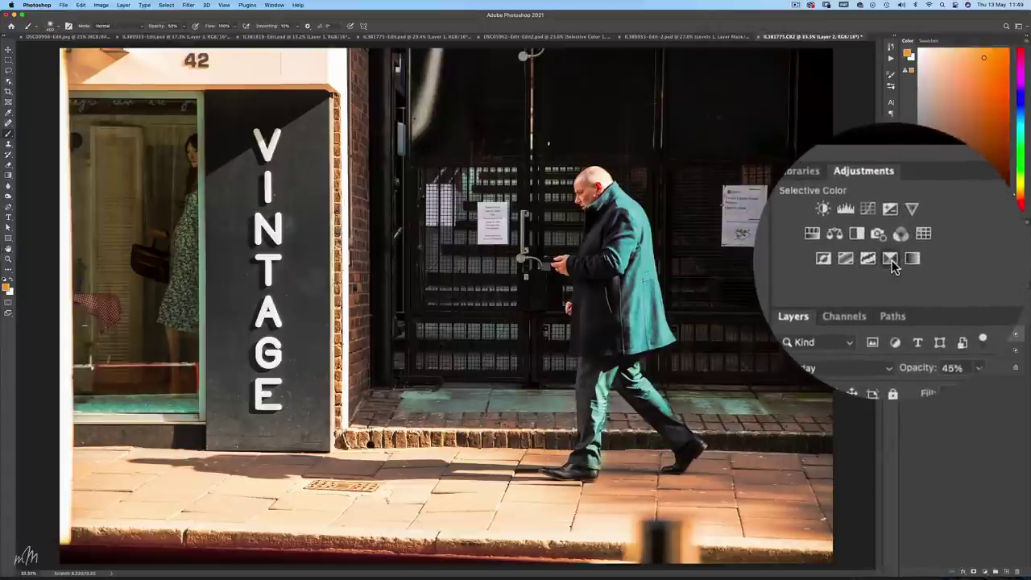
# Add a Selective Color adjustment and set the Blacks to Magenta +7% and Black -7%
pyautogui.click(952, 261)
pyautogui.click(818, 279)
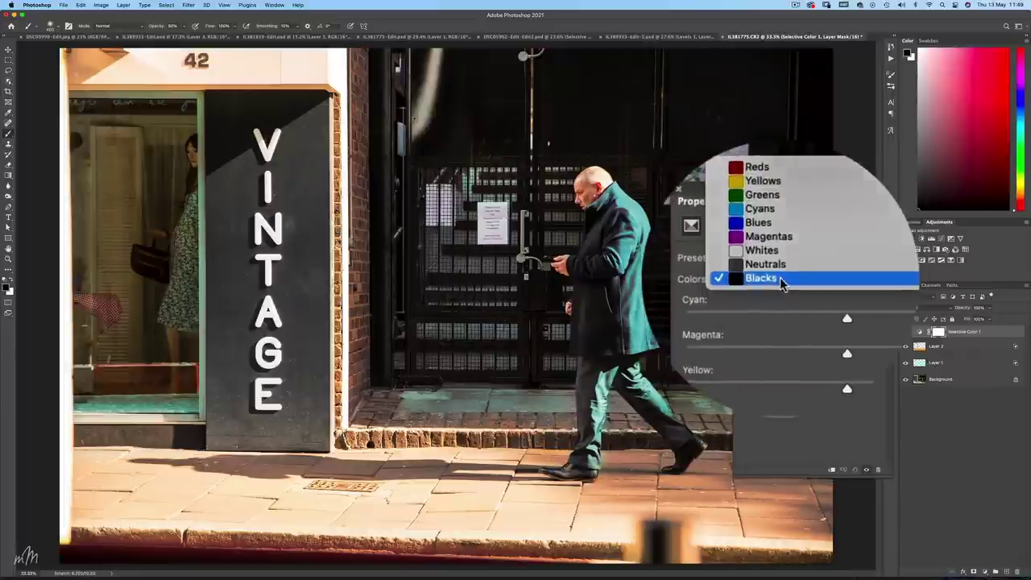
pyautogui.click(818, 278)
pyautogui.moveTo(811, 312); pyautogui.dragTo(814, 313)
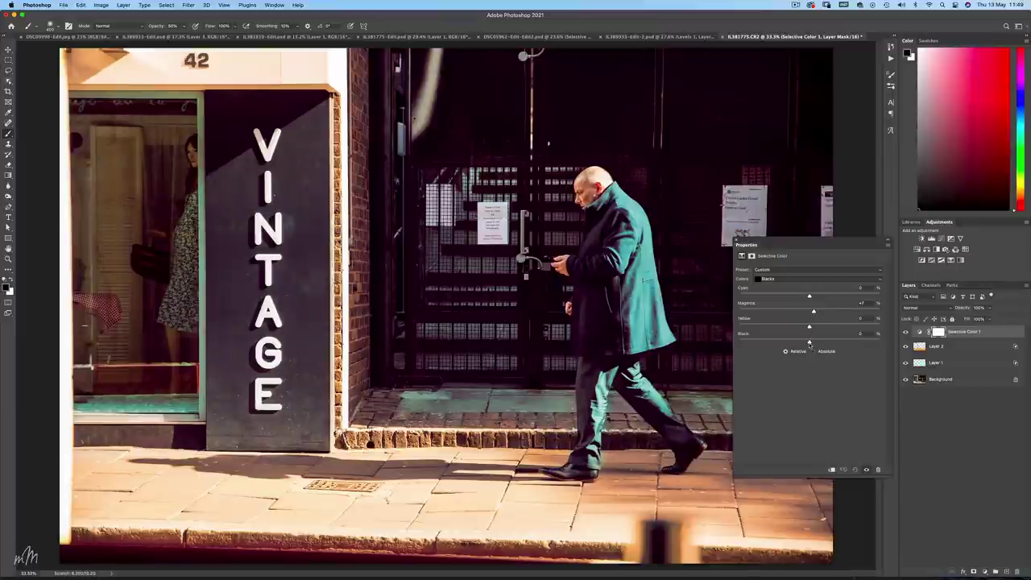
pyautogui.moveTo(808, 343); pyautogui.dragTo(807, 344)
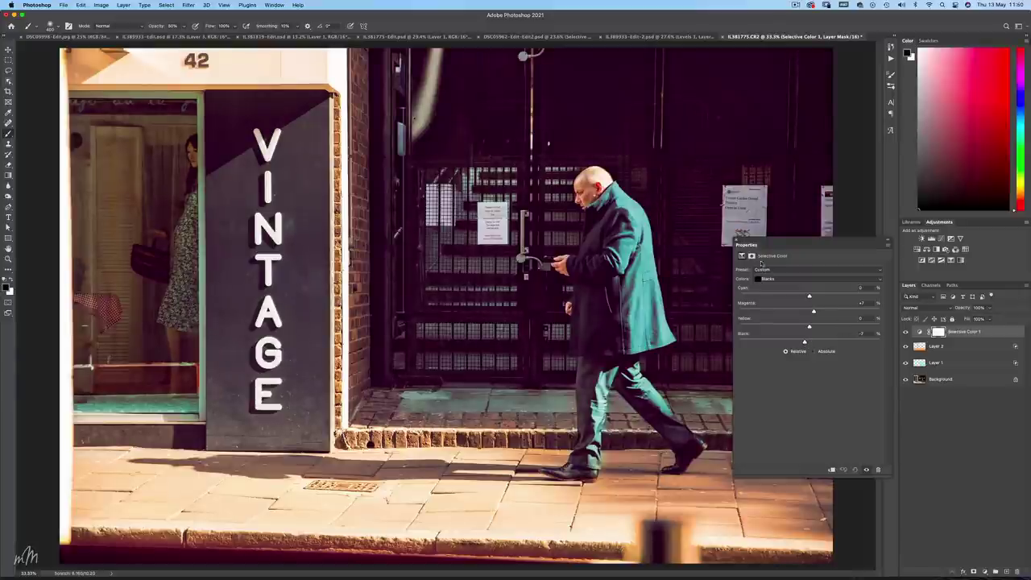
pyautogui.click(741, 234)
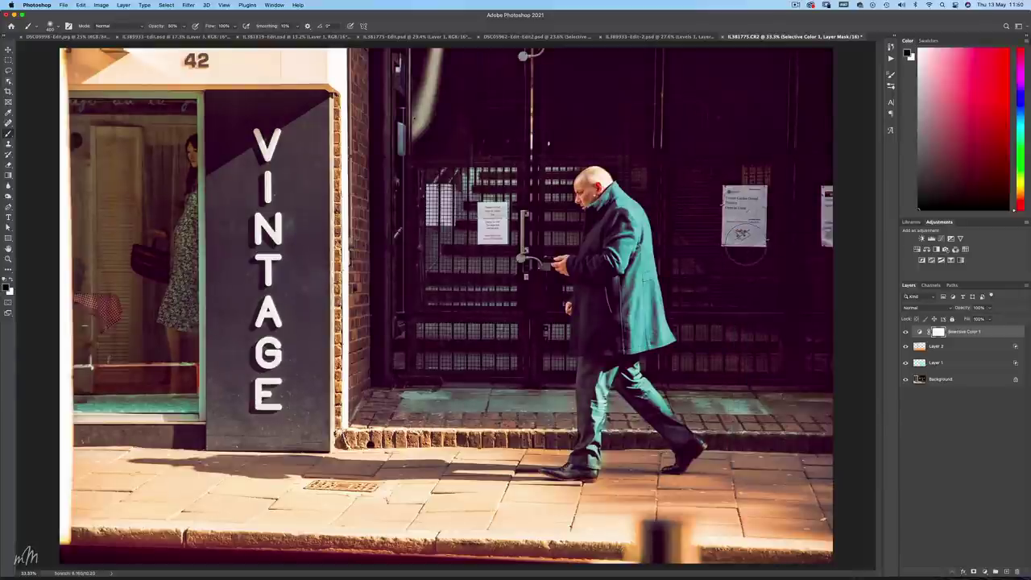
# Add a yellow #efc842 Solid Color fill above the orange layer and clip it to that layer
pyautogui.click(937, 346)
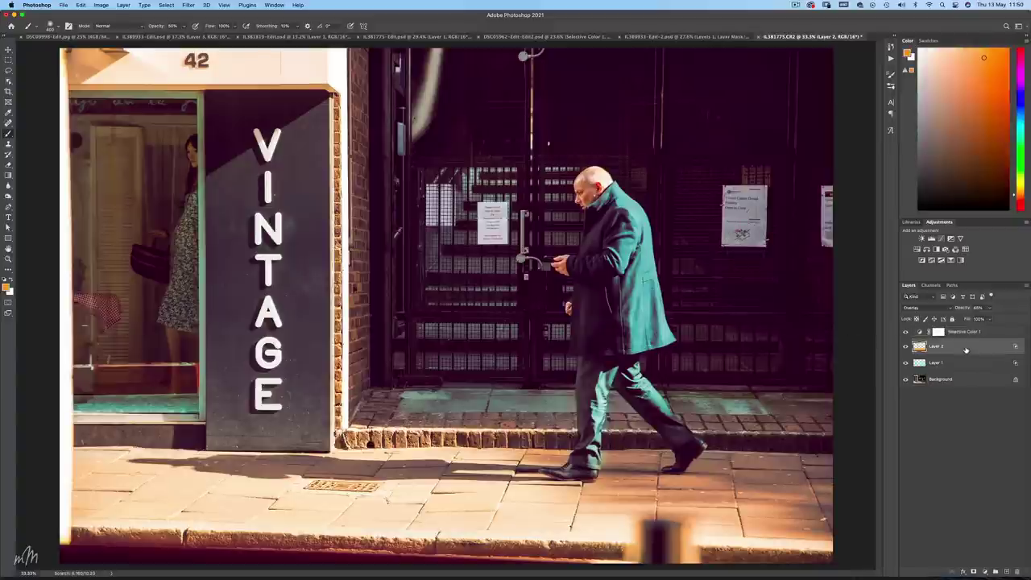
pyautogui.click(925, 561)
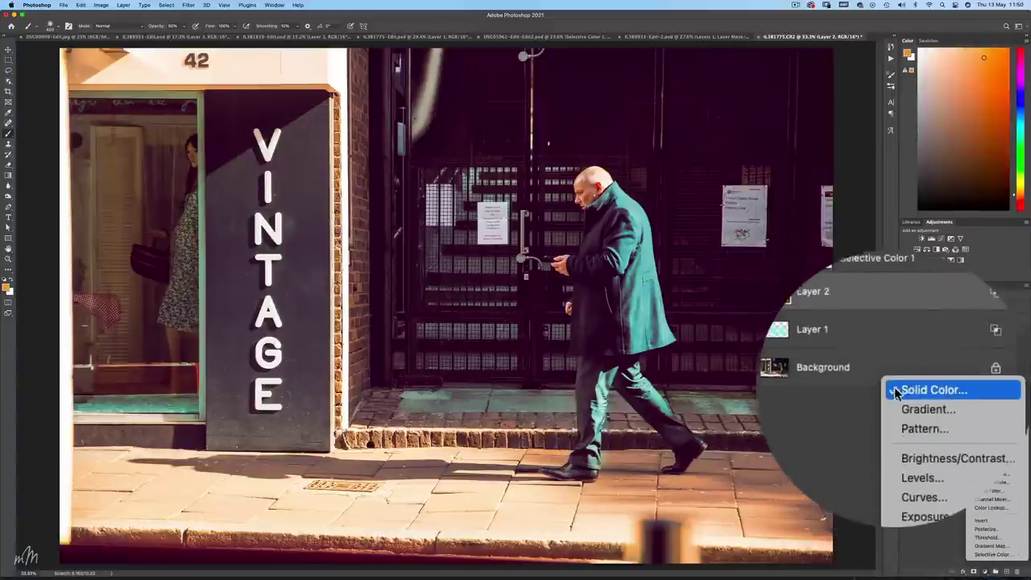
pyautogui.click(835, 390)
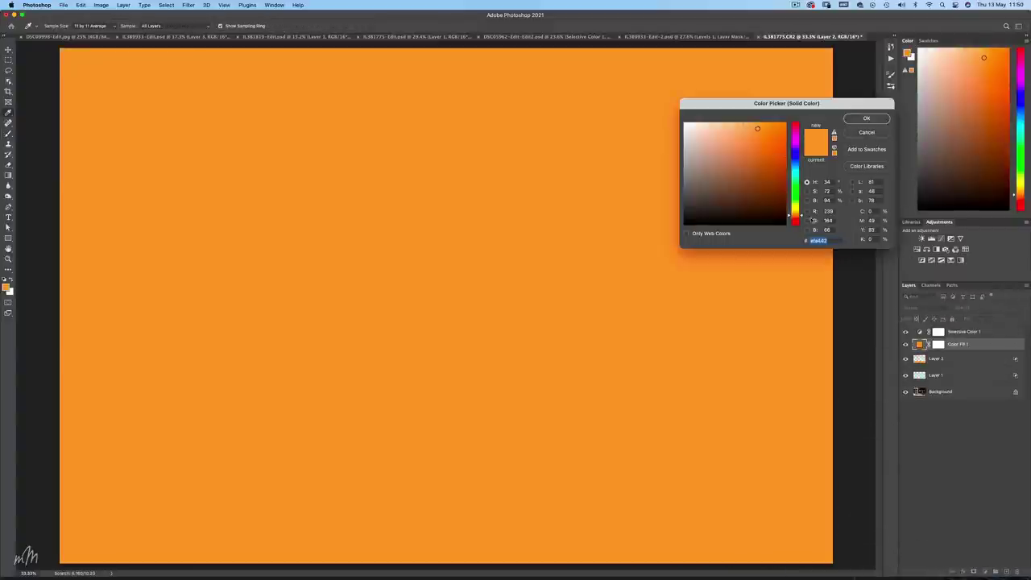
pyautogui.click(801, 212)
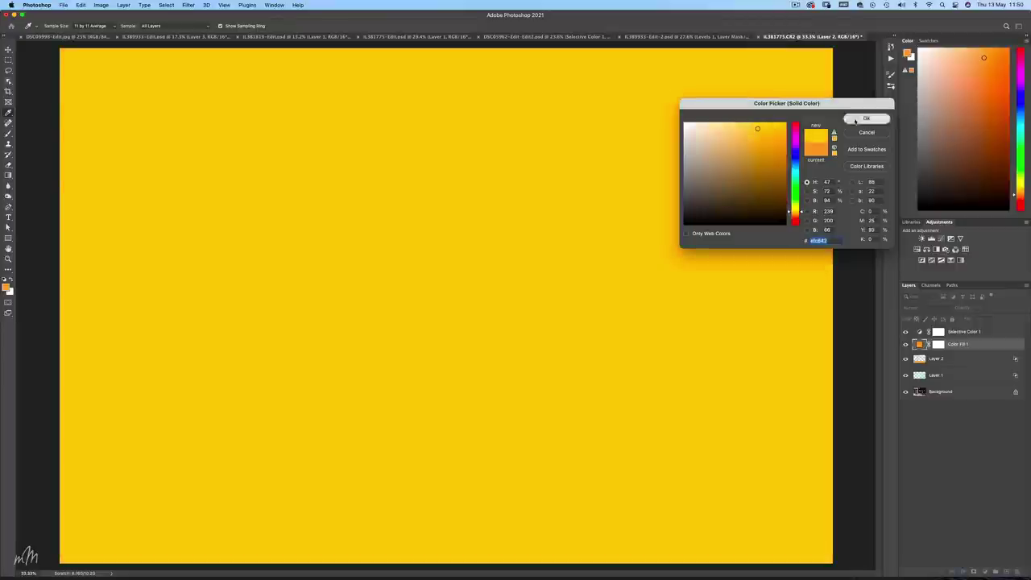
pyautogui.click(867, 119)
pyautogui.rightClick(974, 344)
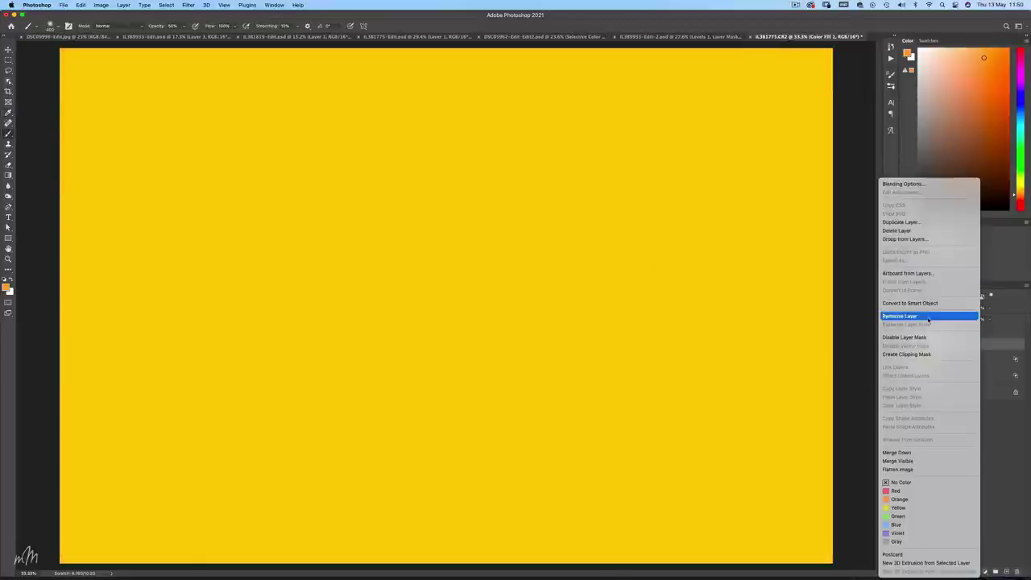
pyautogui.click(890, 355)
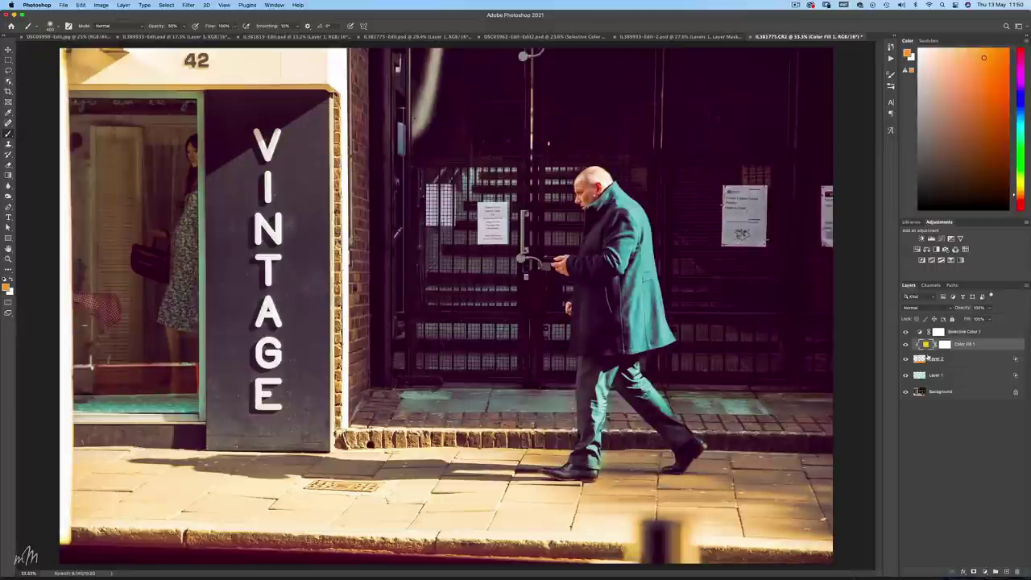